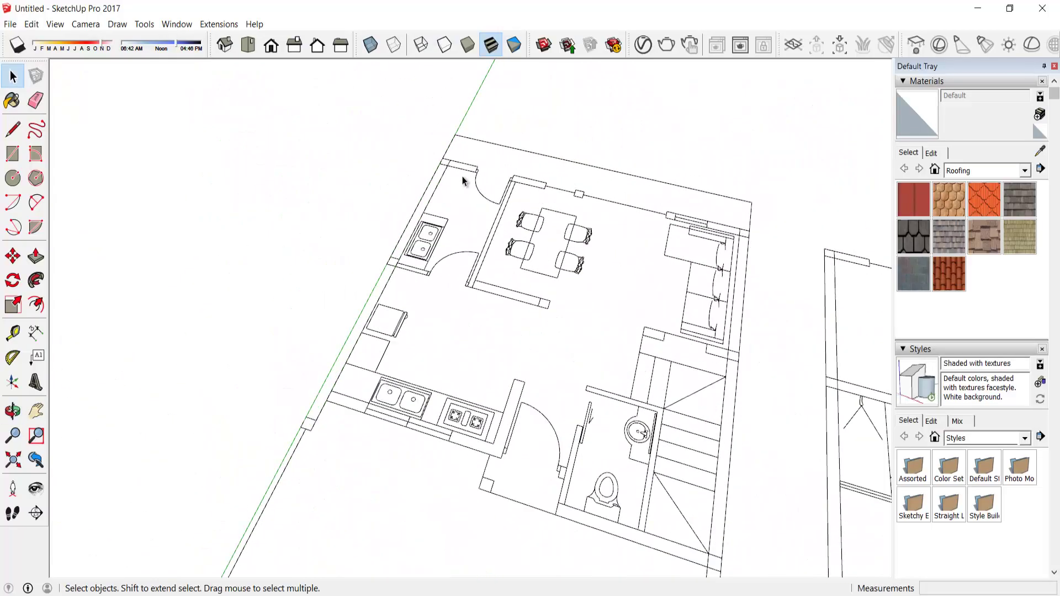
- Draw the 200x7200 wall footprint along the left edge and raise it into the side wall
key("r")
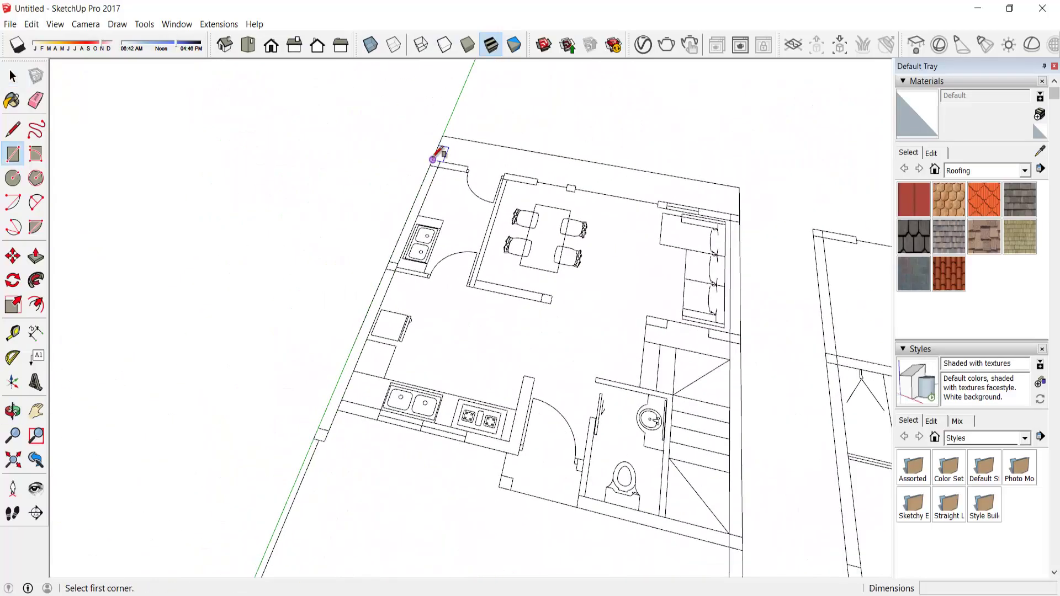
left_click(450, 126)
left_click(330, 440)
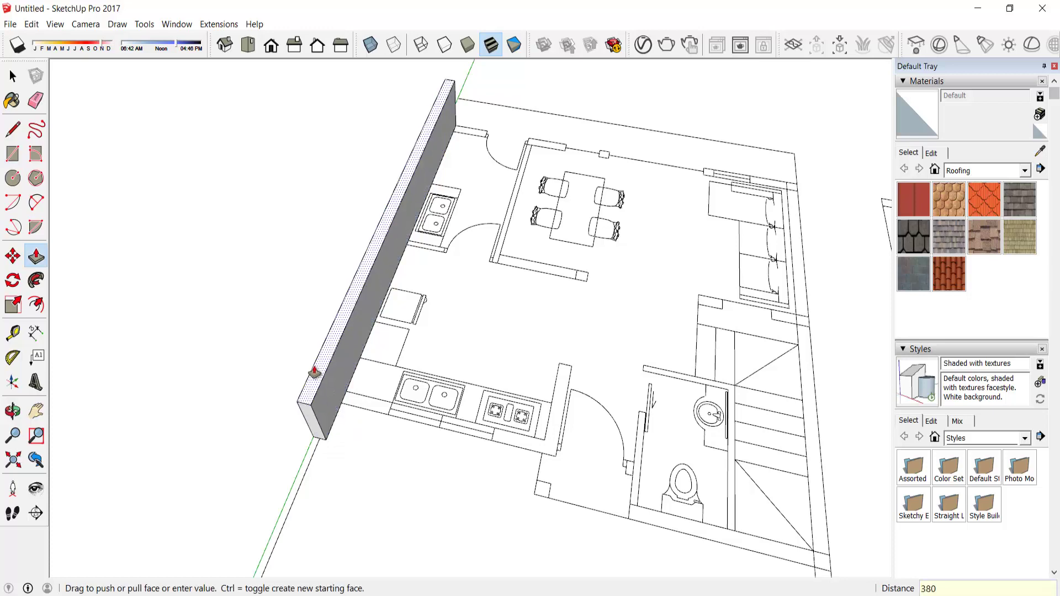
left_click(324, 333)
key("space")
right_click(324, 334)
mouse_move(325, 334)
middle_mouse_down()
mouse_move(324, 428)
mouse_move(353, 493)
middle_mouse_up()
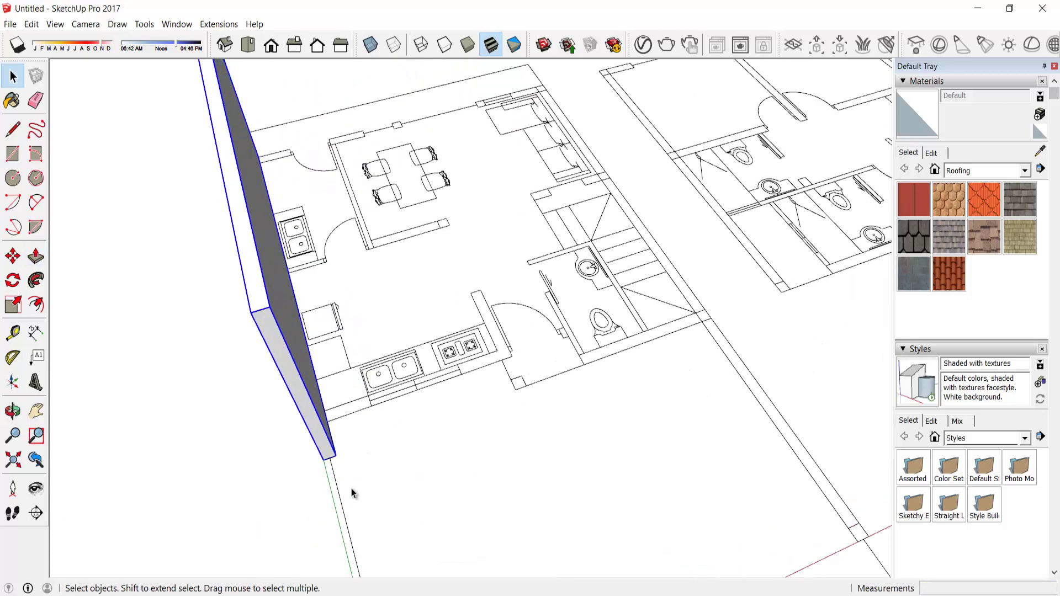
- Copy the side wall 7000 mm to the right and extrude the copy
key("m")
left_click(353, 493)
type("7000")
key("Return")
key("p")
left_click(712, 310)
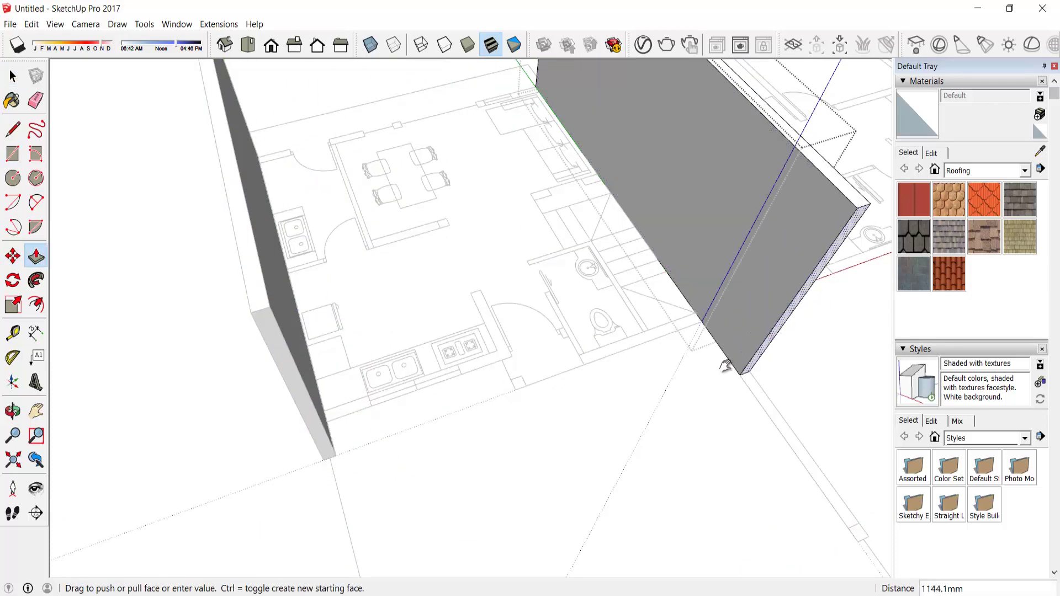
left_click(684, 402)
key("space")
- Draw the 7200x6800 floor rectangle over the plan and pull it up 3 as a thin slab
scroll(509, 277, "down", 3)
scroll(278, 176, "up", 5)
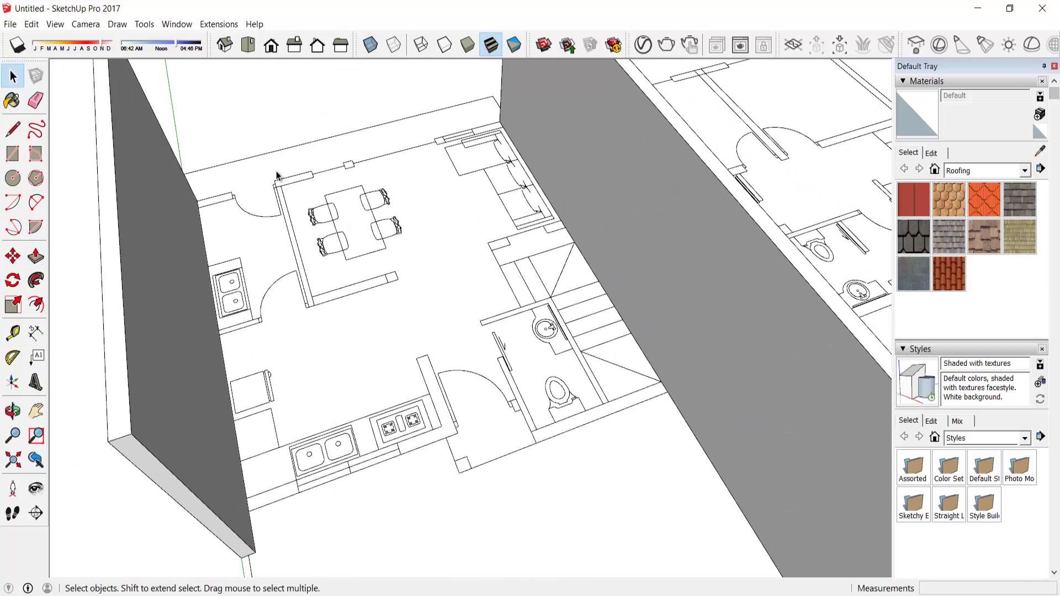
left_click(668, 391)
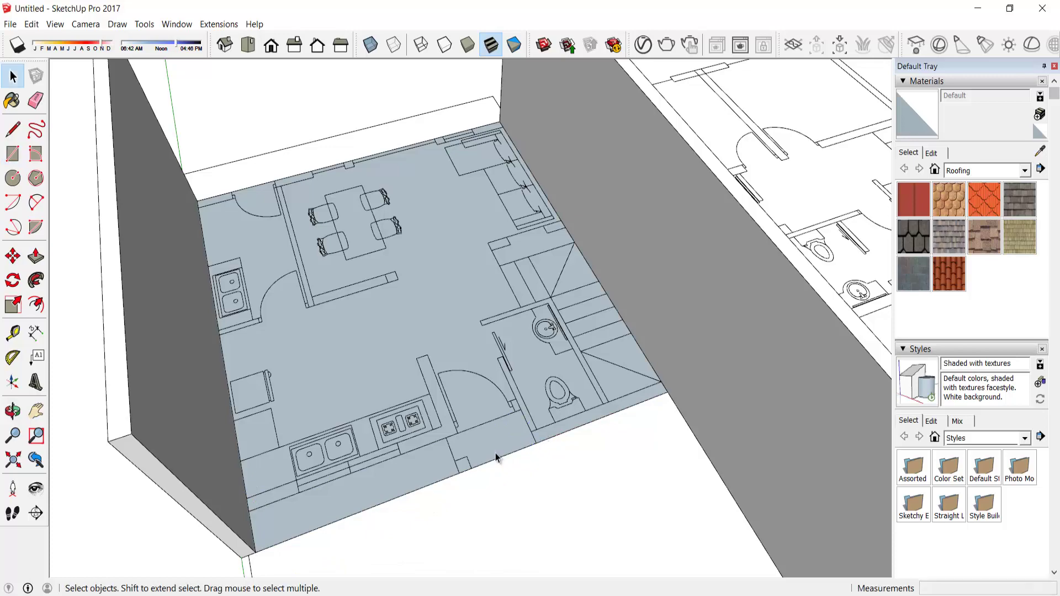
scroll(499, 395, "up", 2)
key("p")
left_click(499, 395)
scroll(354, 210, "up", 2)
type("3")
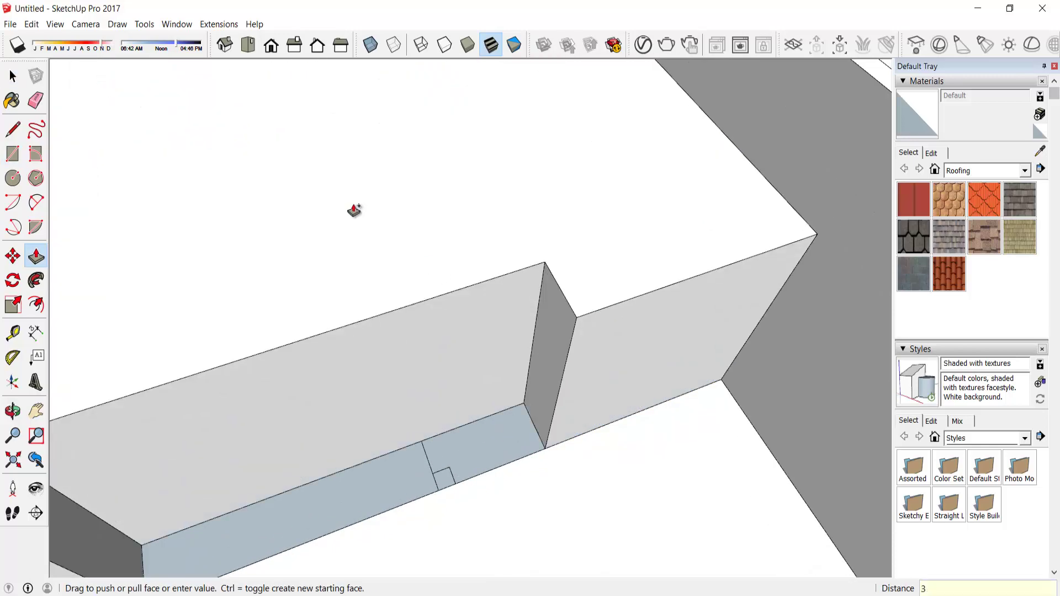
key("Return")
- Select the whole floor slab and reverse its faces
middle_click_drag(534, 437, 537, 422)
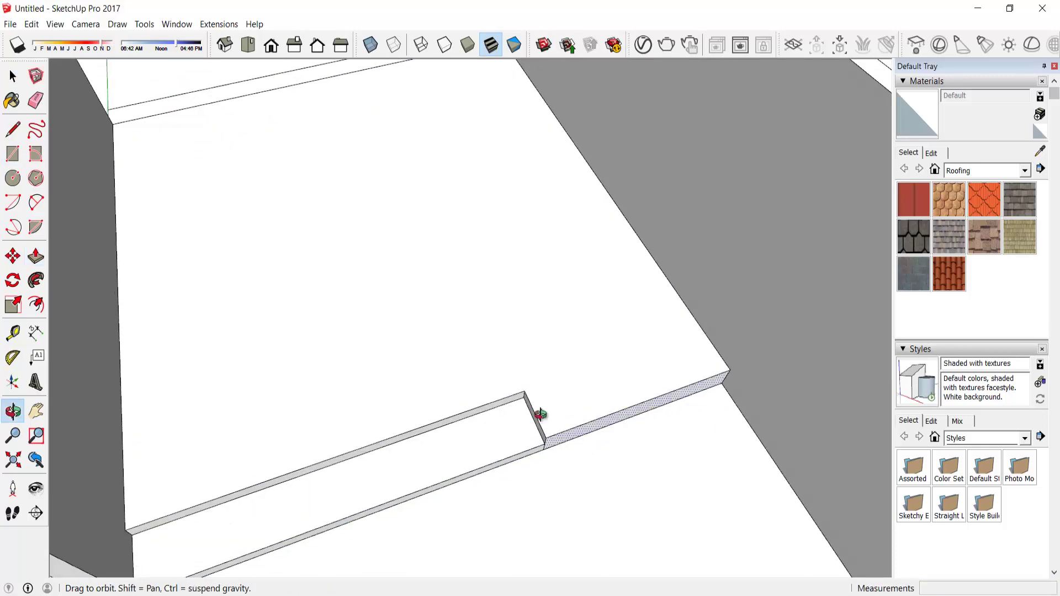
key("space")
triple_click(497, 443)
right_click(513, 441)
left_click(561, 357)
scroll(498, 339, "down", 4)
- Raise the L-shaped wall to full height over the floor plan
scroll(498, 339, "up", 3)
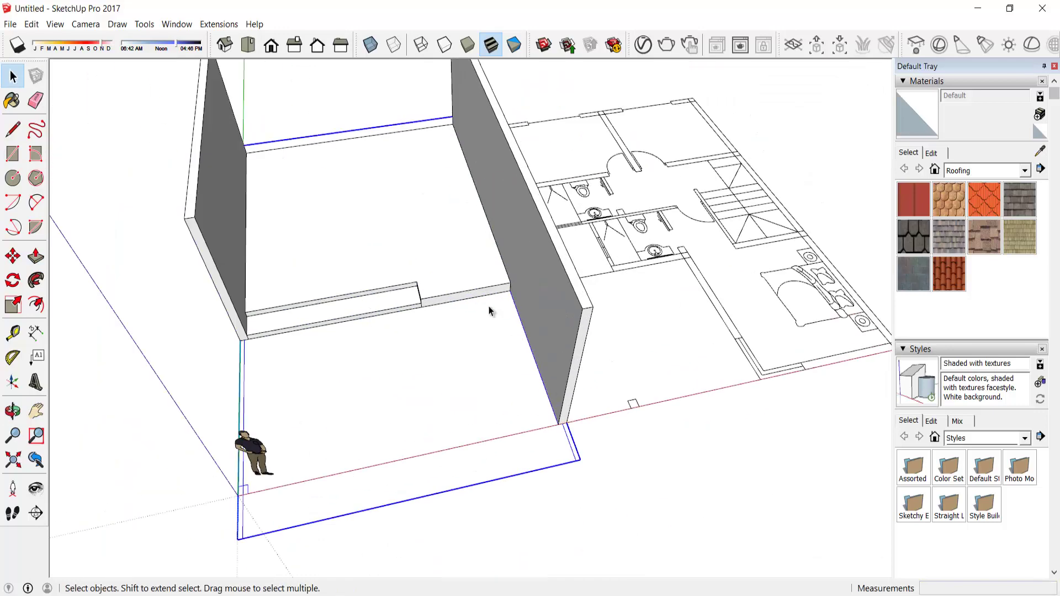
scroll(490, 310, "up", 5)
key("m")
scroll(500, 246, "down", 5)
middle_click_drag(501, 246, 436, 354)
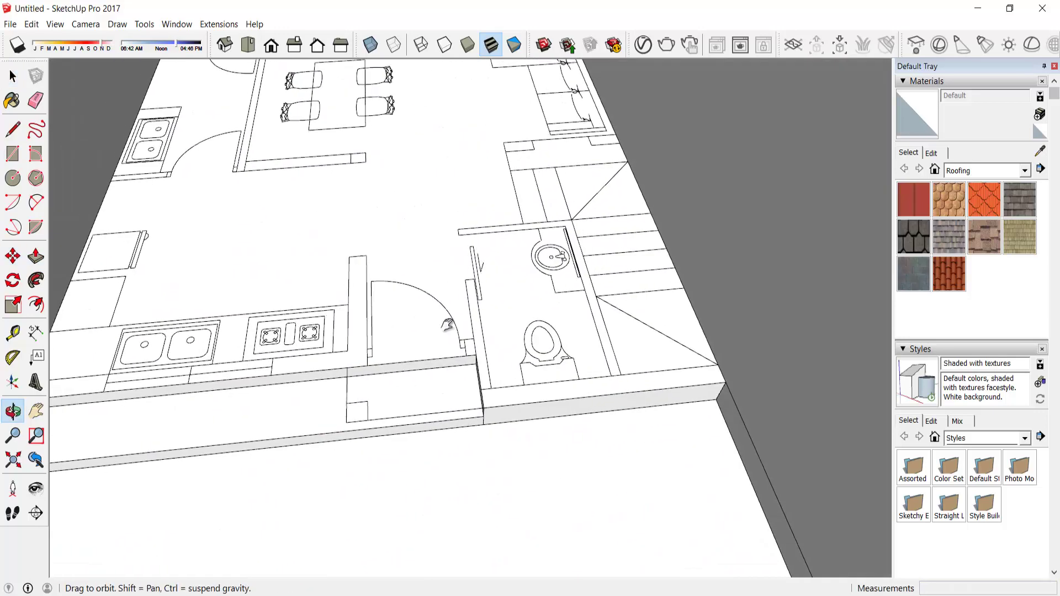
key("space")
scroll(437, 354, "up", 2)
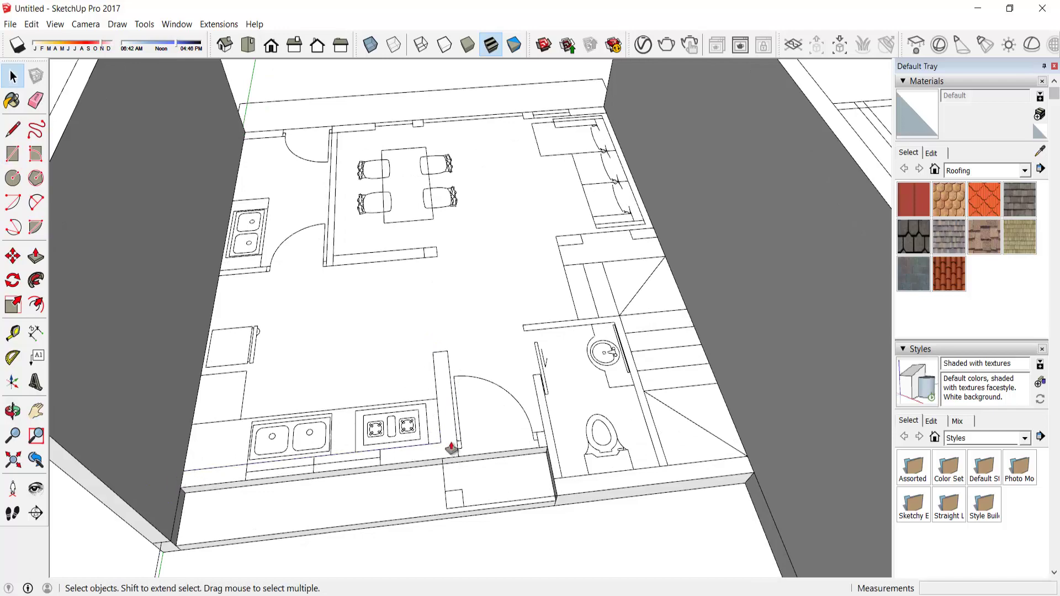
left_click_drag(452, 447, 451, 387)
scroll(451, 386, "down", 3)
key("space")
left_click(504, 397)
middle_click_drag(504, 397, 351, 380)
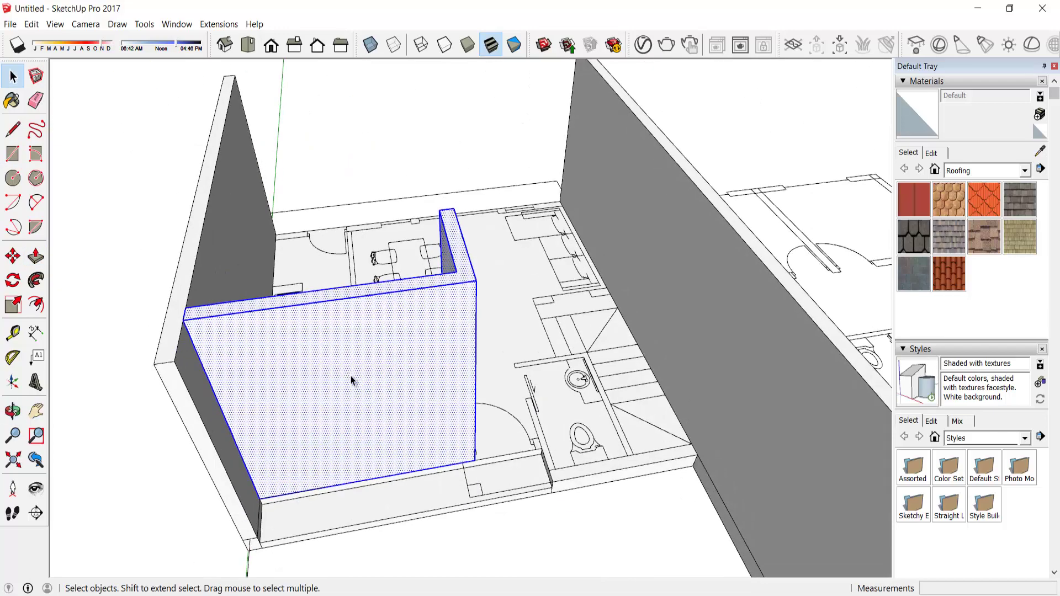
- Cut a rectangular window opening fully through the L-shaped wall
key("r")
left_click(332, 354)
scroll(416, 421, "up", 1)
key("p")
scroll(431, 409, "up", 2)
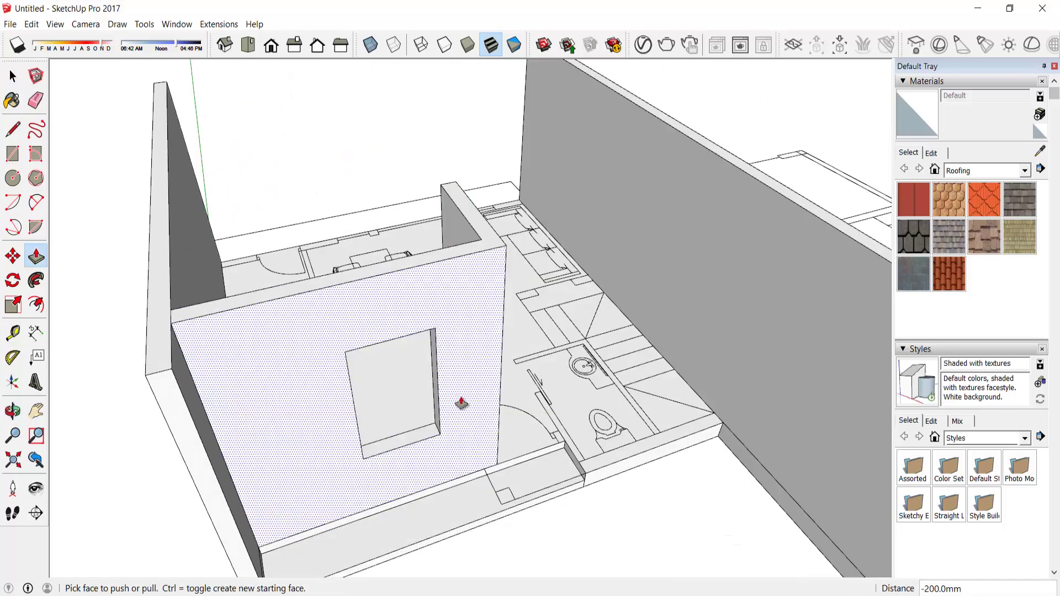
scroll(462, 403, "up", 1)
left_click_drag(431, 425, 438, 436)
left_click(436, 517)
left_click(304, 431)
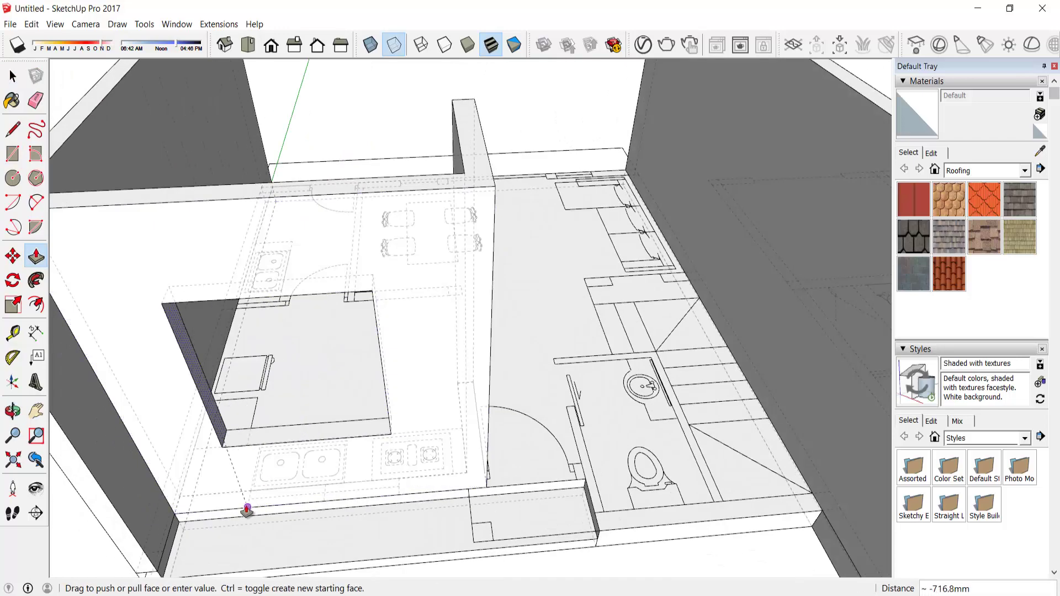
left_click(244, 508)
middle_click_drag(244, 508, 433, 440)
- Place Tape Measure guides at the opening and group the L-shaped wall
key("t")
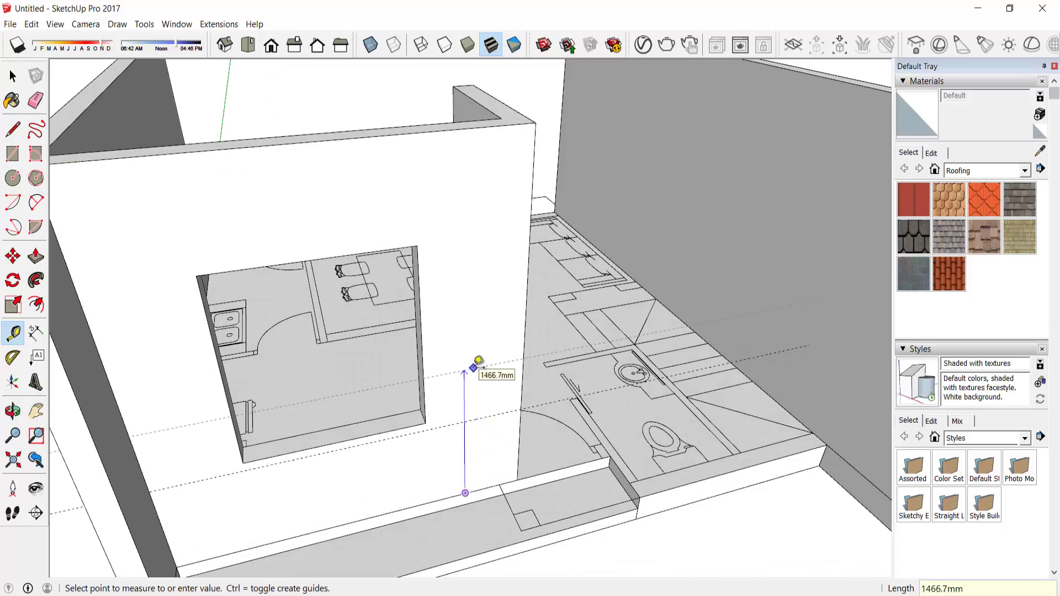
mouse_move(411, 446)
middle_mouse_down()
mouse_move(408, 201)
mouse_move(466, 330)
mouse_move(409, 402)
middle_mouse_up()
key("space")
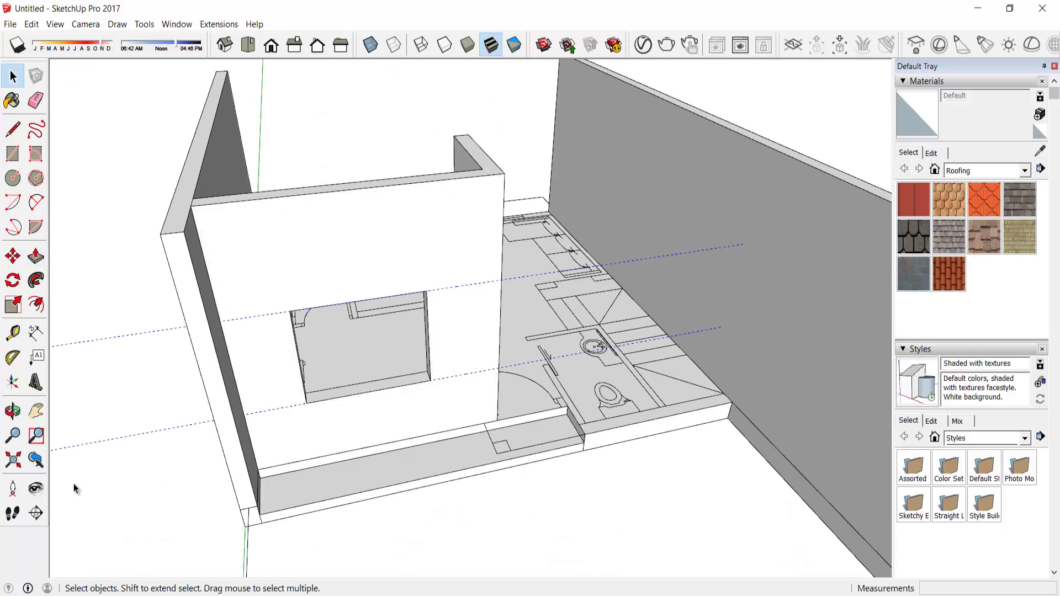
triple_click(384, 267)
right_click(383, 267)
left_click(421, 372)
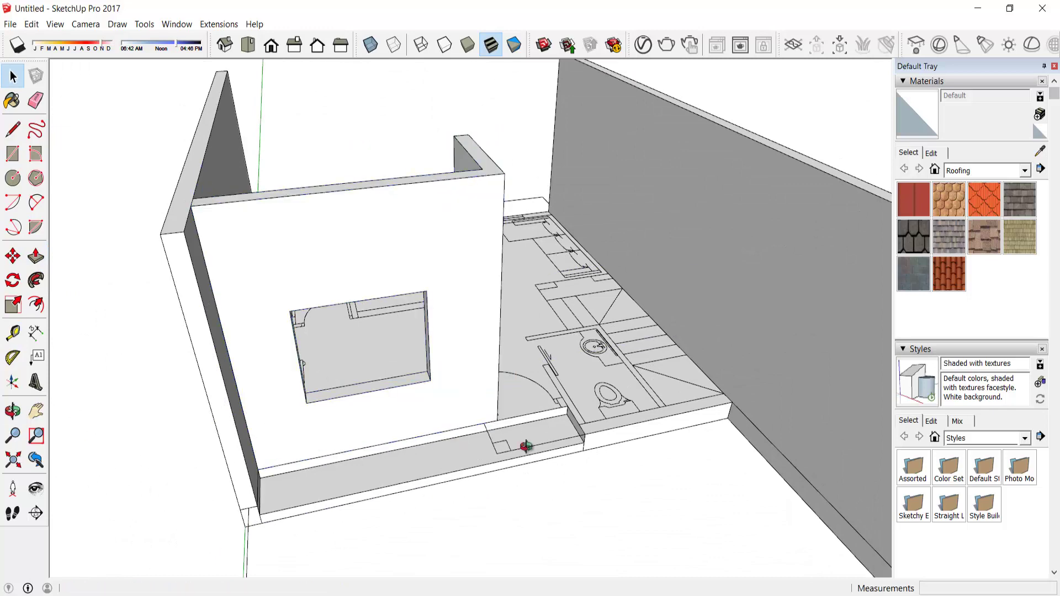
- Draw a column footprint by the doorway and raise it 3500 mm
scroll(461, 453, "up", 3)
key("r")
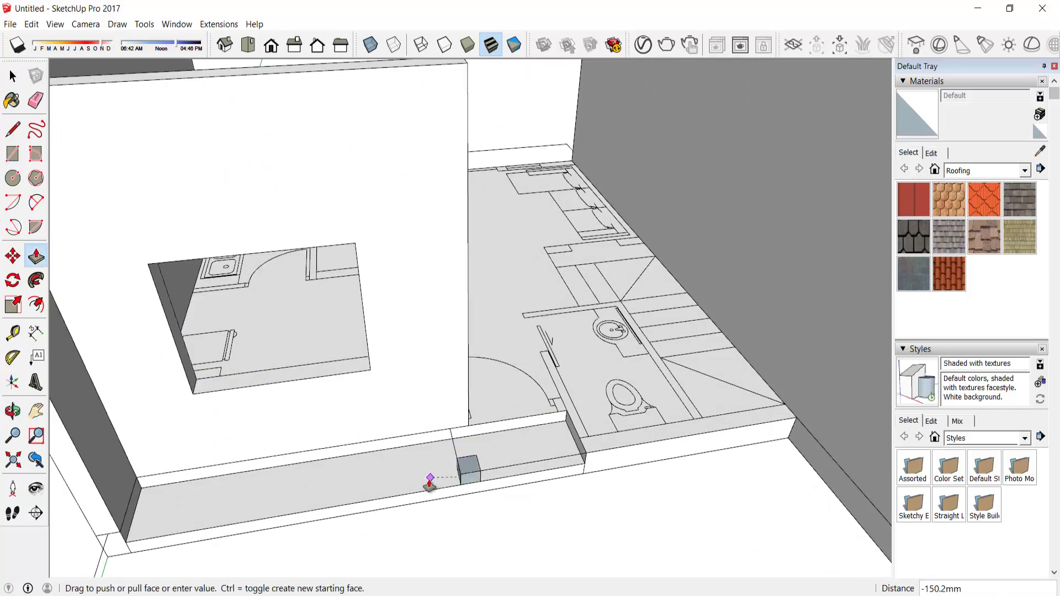
middle_click_drag(469, 416, 386, 276)
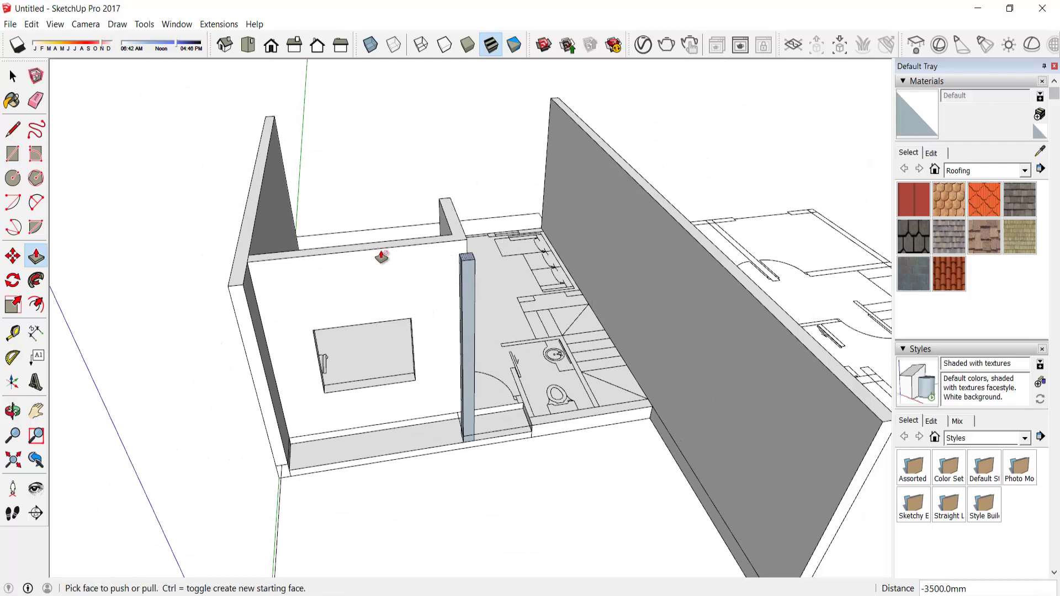
- Check the column's context menu, then orbit to a top-down bathroom view
right_click(467, 288)
left_click(545, 421)
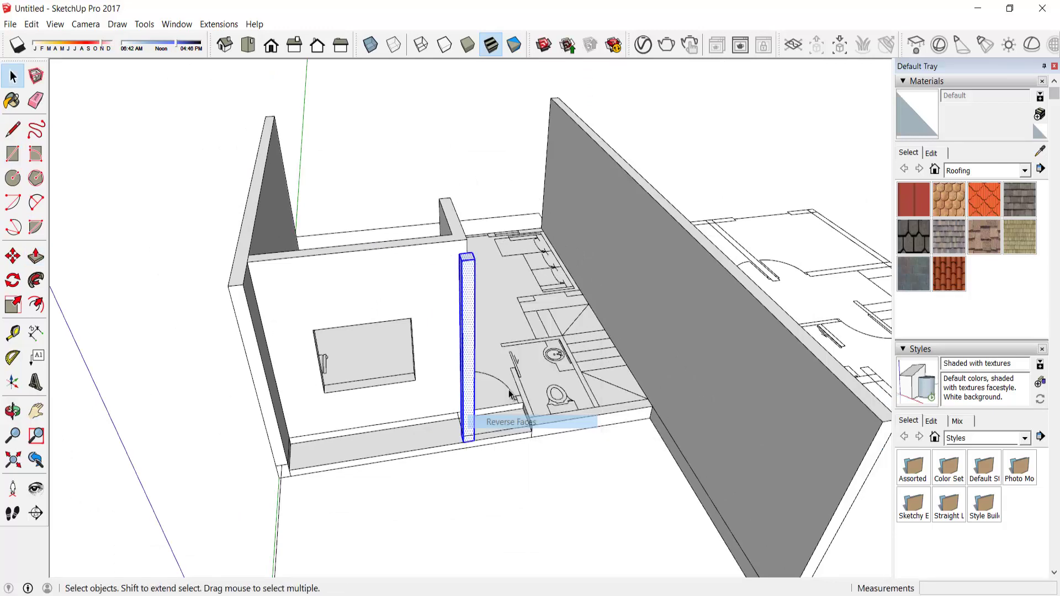
right_click(471, 291)
key("Escape")
middle_click_drag(547, 492, 511, 460)
- Draw and raise a first bathroom partition wall and group it
key("r")
left_click(462, 424)
scroll(463, 424, "up", 1)
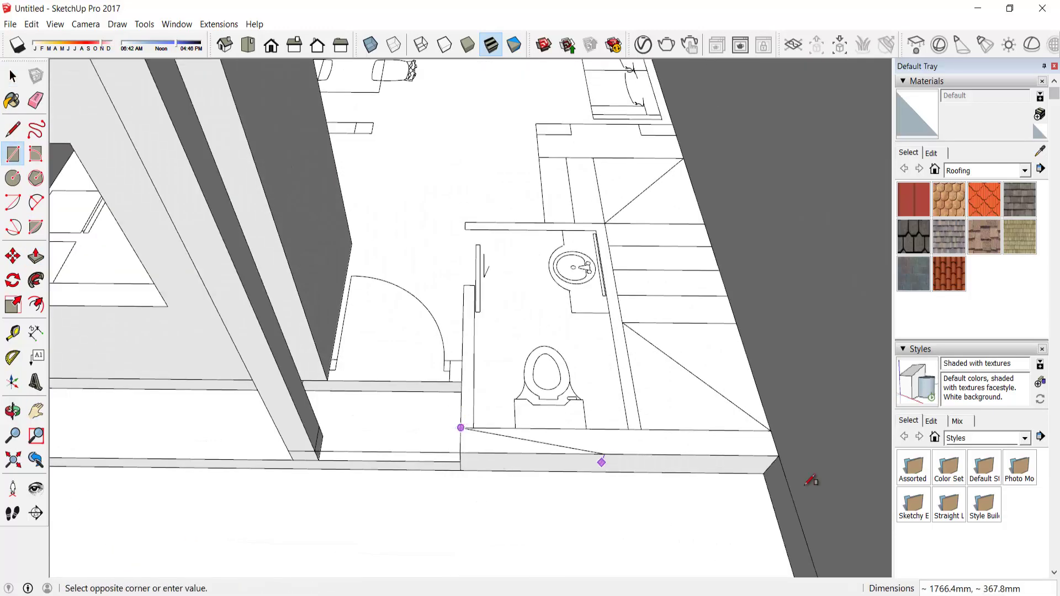
key("p")
middle_click_drag(760, 442, 662, 431)
left_click_drag(662, 430, 610, 264)
key("space")
right_click(651, 277)
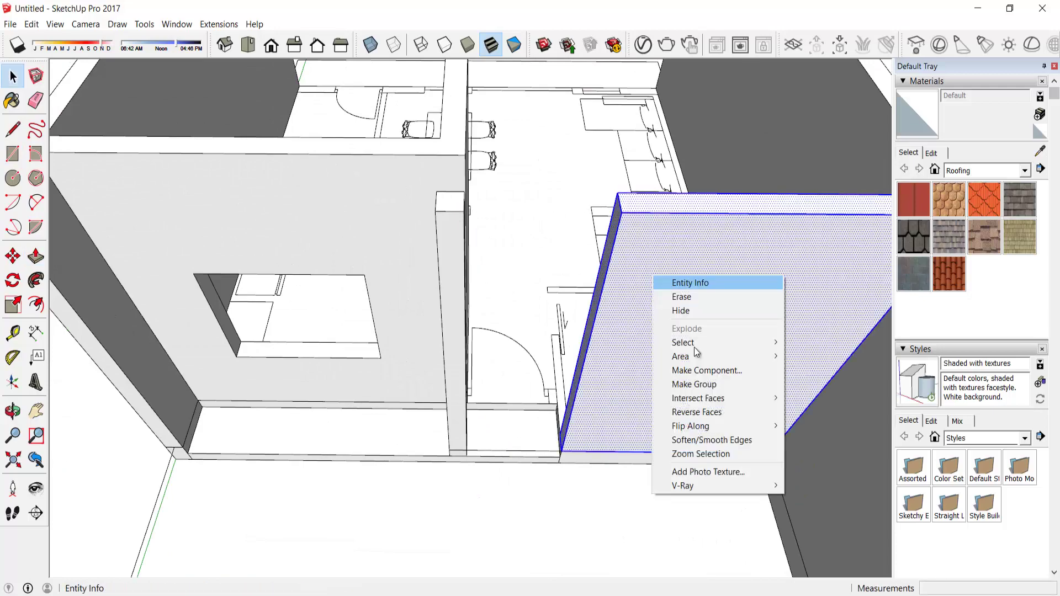
left_click(694, 385)
- Draw and raise a second bathroom wall and group it
middle_click_drag(625, 378, 496, 249)
scroll(484, 228, "up", 4)
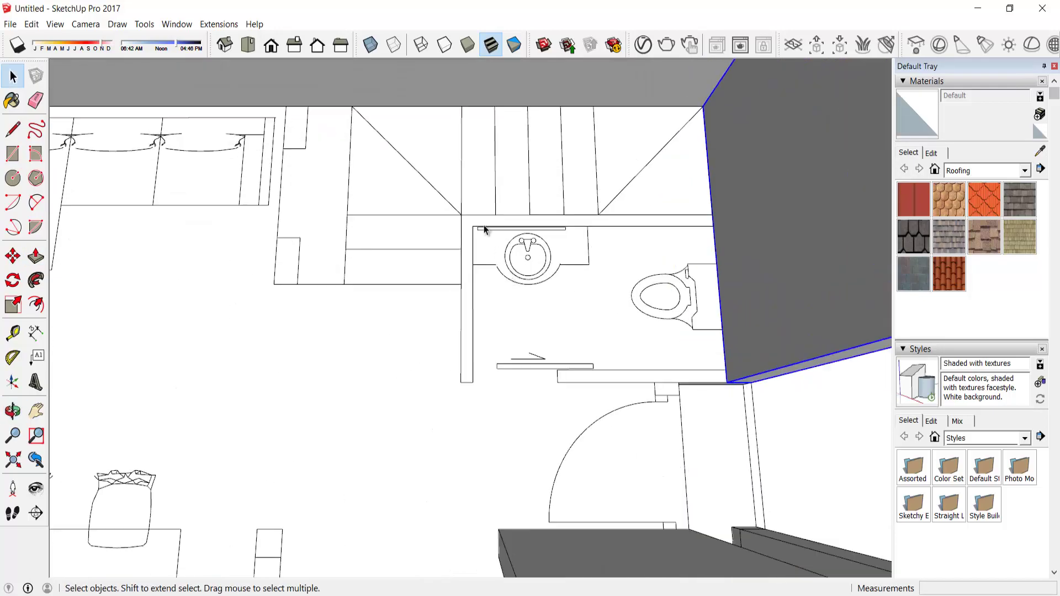
left_click(473, 357)
scroll(473, 357, "down", 3)
key("p")
middle_click_drag(651, 309, 485, 308)
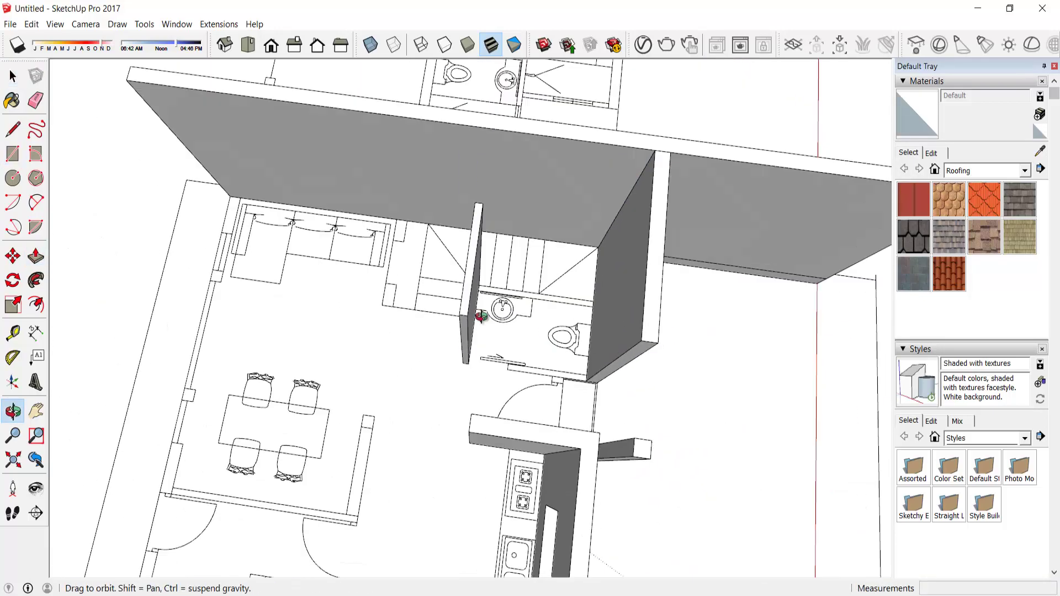
left_click_drag(484, 308, 472, 297)
key("space")
right_click(472, 297)
left_click(520, 407)
- Raise a small panel by the bathroom door and make it a single object
key("r")
scroll(497, 386, "up", 4)
left_click(635, 422)
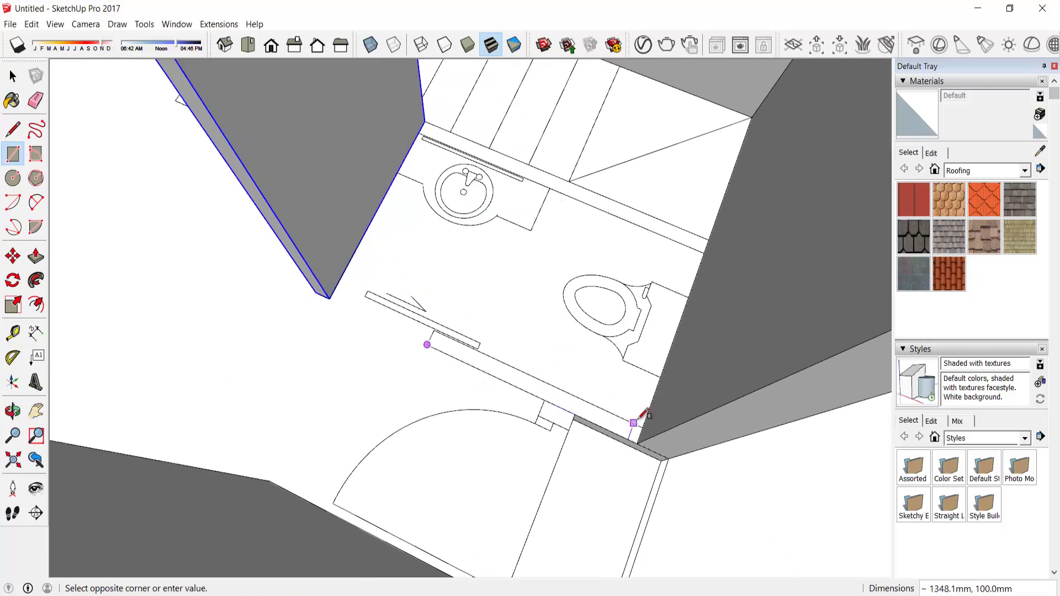
key("p")
left_click(606, 426)
scroll(607, 446, "down", 3)
right_click(610, 355)
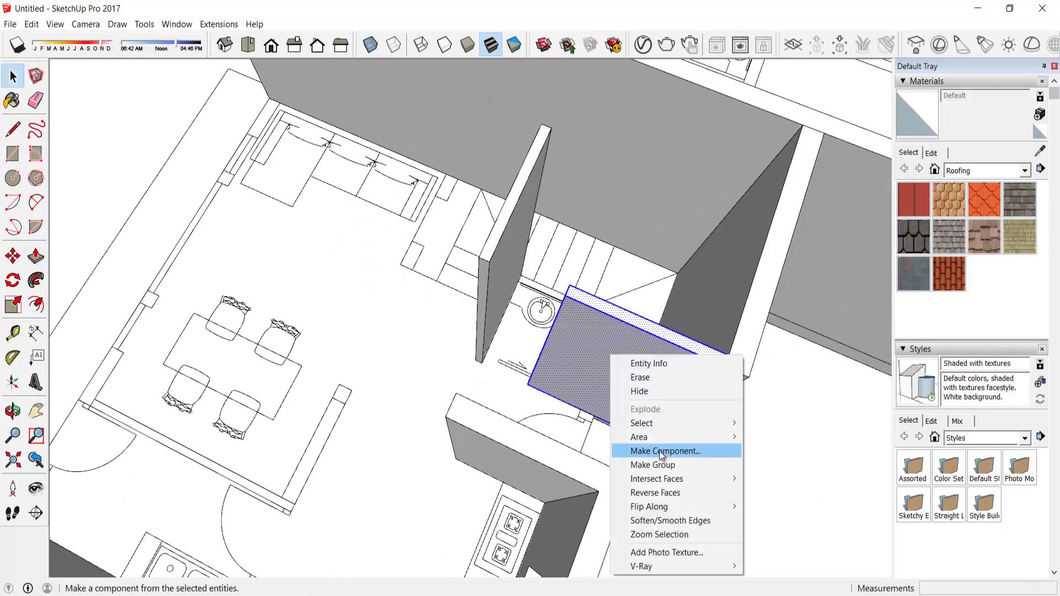
left_click(662, 467)
- Place a copy of the panel beside the first one
middle_click_drag(662, 467, 573, 174)
scroll(555, 145, "up", 2)
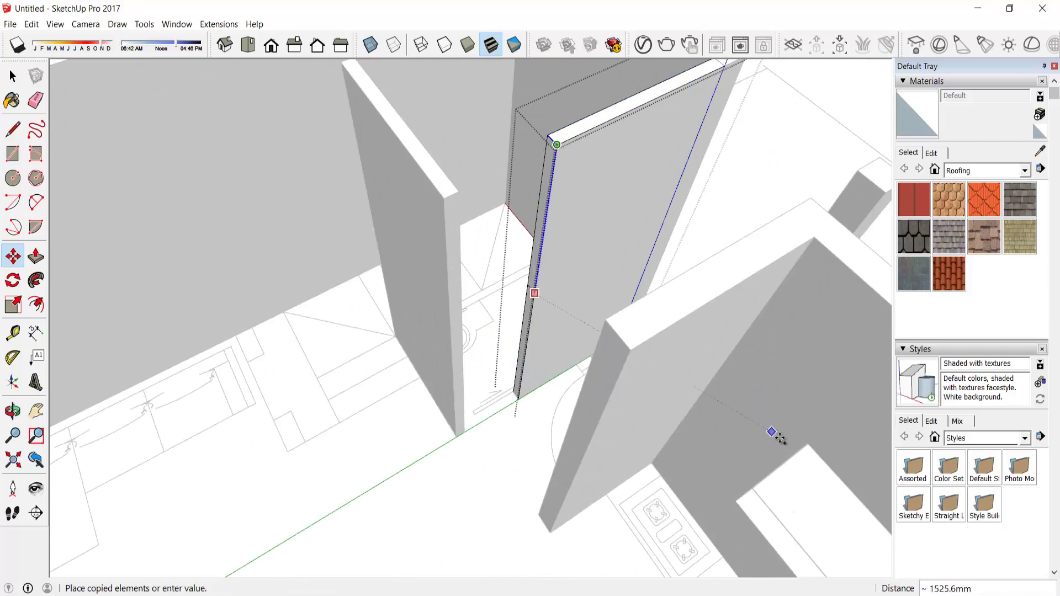
left_click(545, 231)
key("p")
key("space")
- Draw the slab outline between the bathroom walls, extrude it, and group it
middle_click_drag(450, 484, 420, 309)
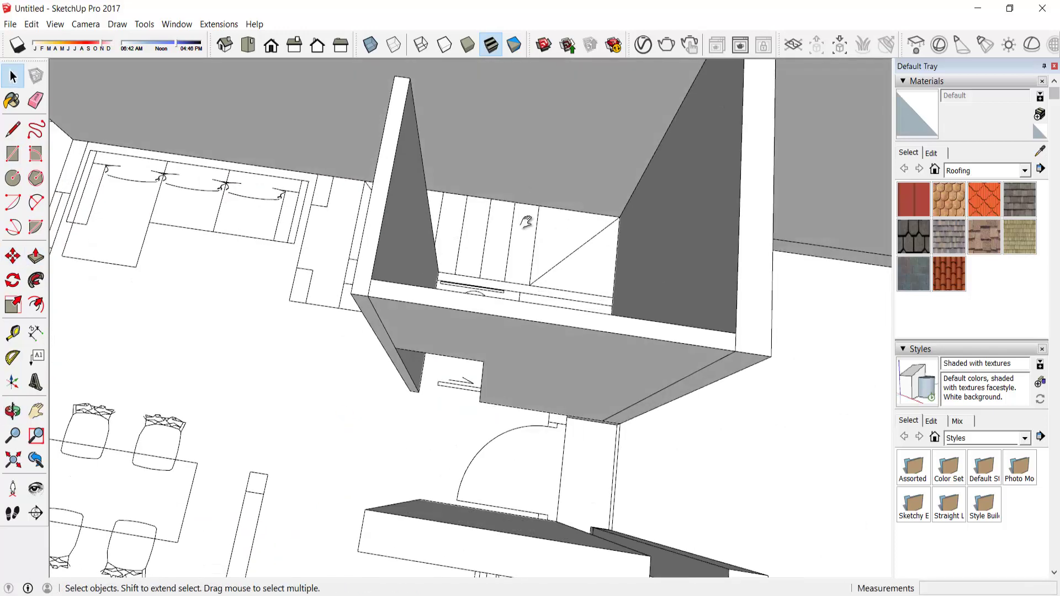
scroll(400, 319, "up", 3)
key("r")
left_click(698, 385)
middle_click_drag(699, 385, 681, 372)
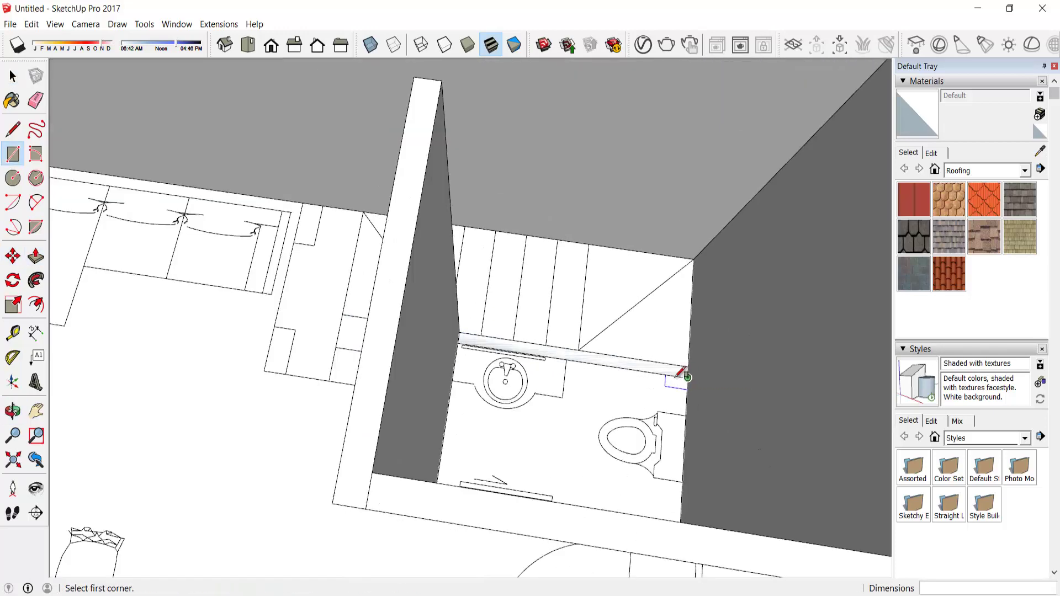
key("p")
key("space")
left_click(578, 289)
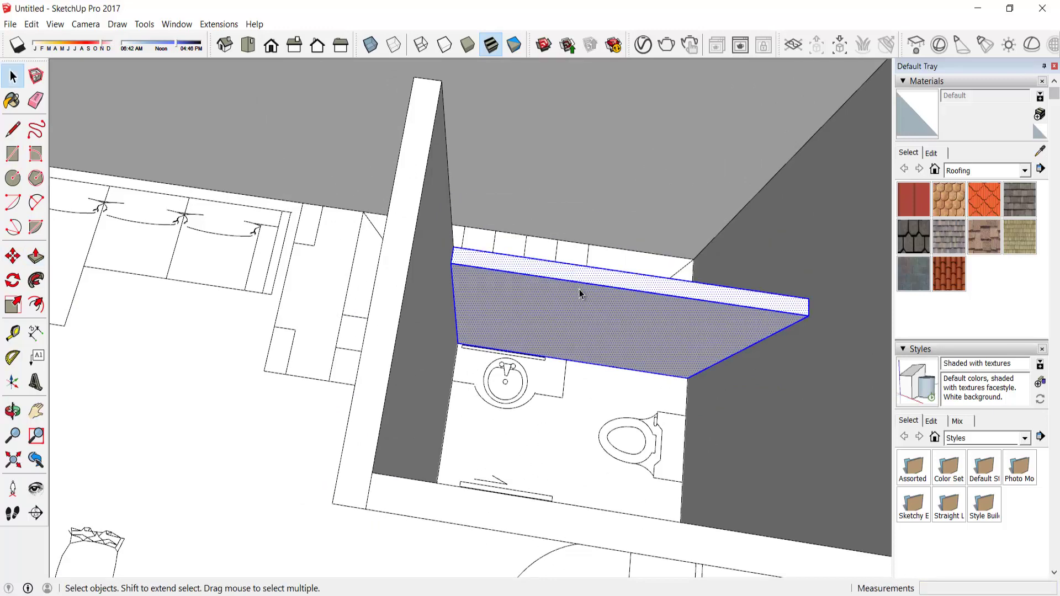
right_click(579, 289)
left_click(651, 414)
mouse_move(650, 415)
middle_mouse_down()
mouse_move(421, 397)
mouse_move(431, 296)
mouse_move(630, 291)
middle_mouse_up()
- Draw the first step rectangle, raise it 150mm and make it a group
key("r")
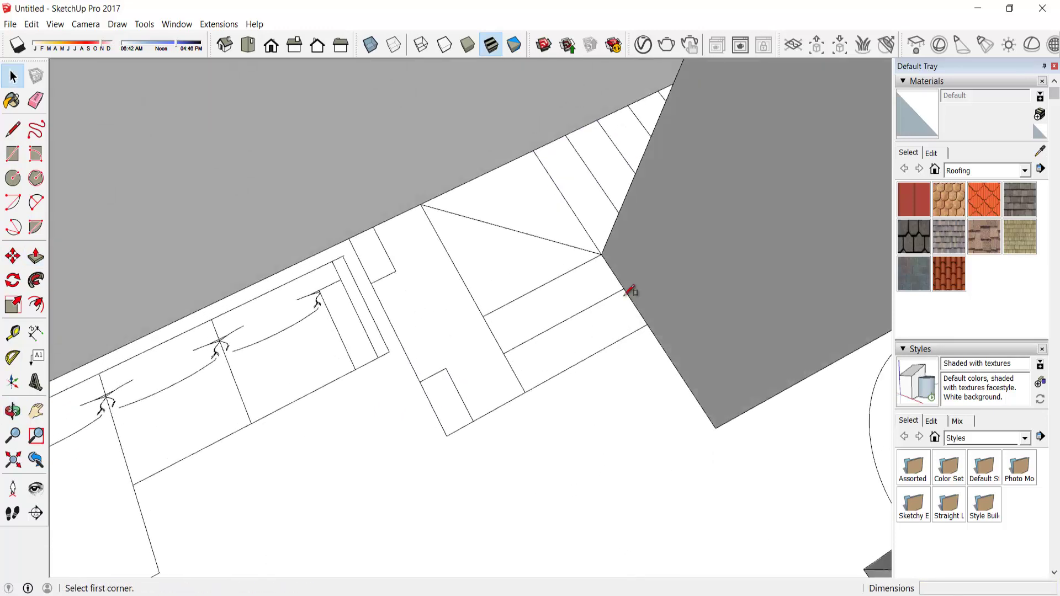
left_click(526, 391)
middle_click_drag(525, 391, 566, 361)
key("p")
key("Return")
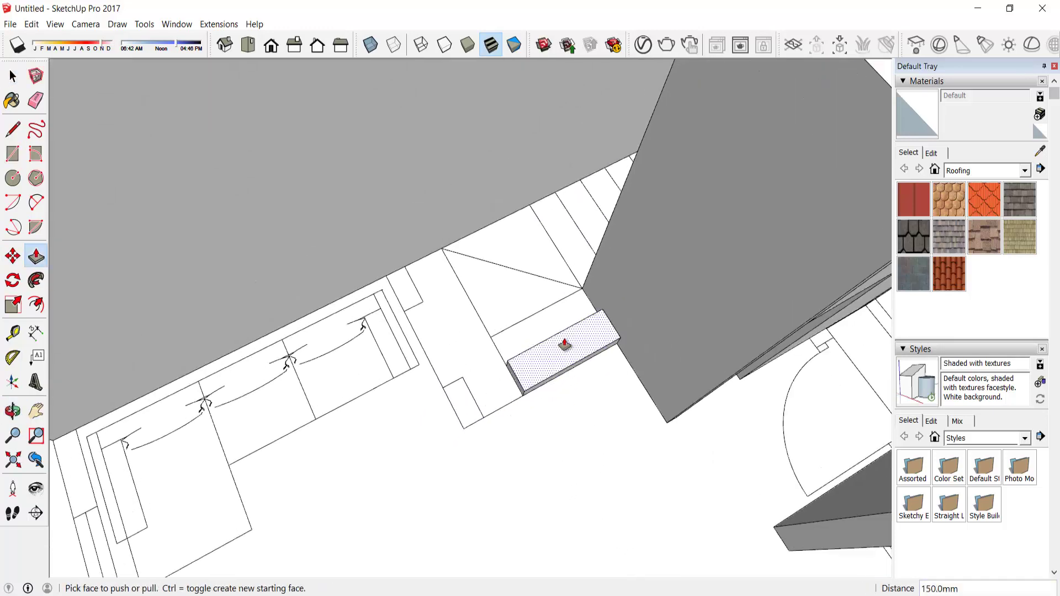
key("space")
triple_click(540, 391)
right_click(540, 391)
left_click(559, 276)
middle_click_drag(558, 276, 565, 411)
- Copy the step block upward twice to stack the next steps
key("m")
key("ctrl")
left_click(550, 392)
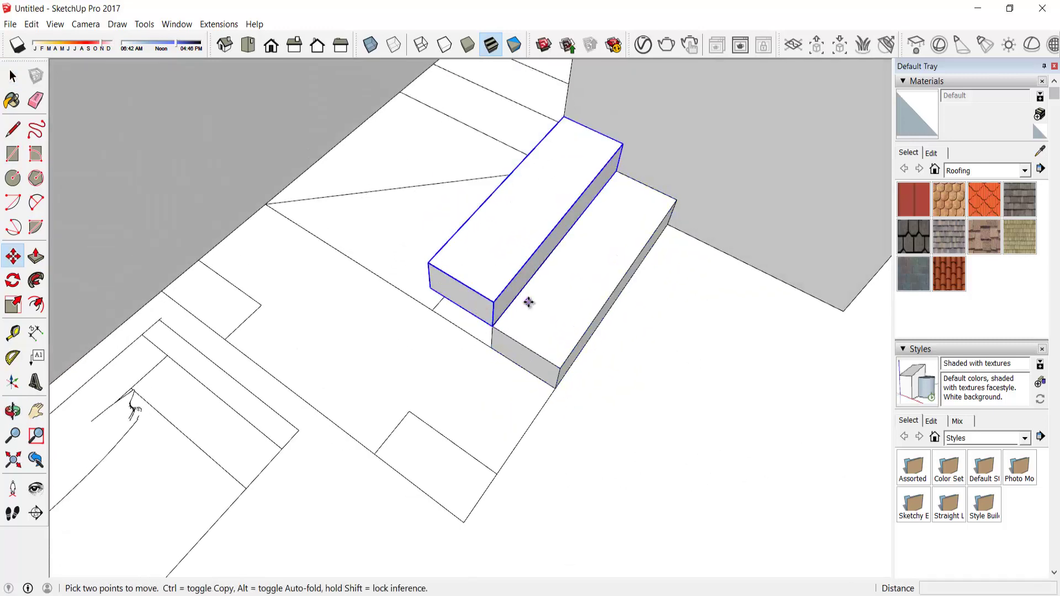
key("g")
left_click(571, 298)
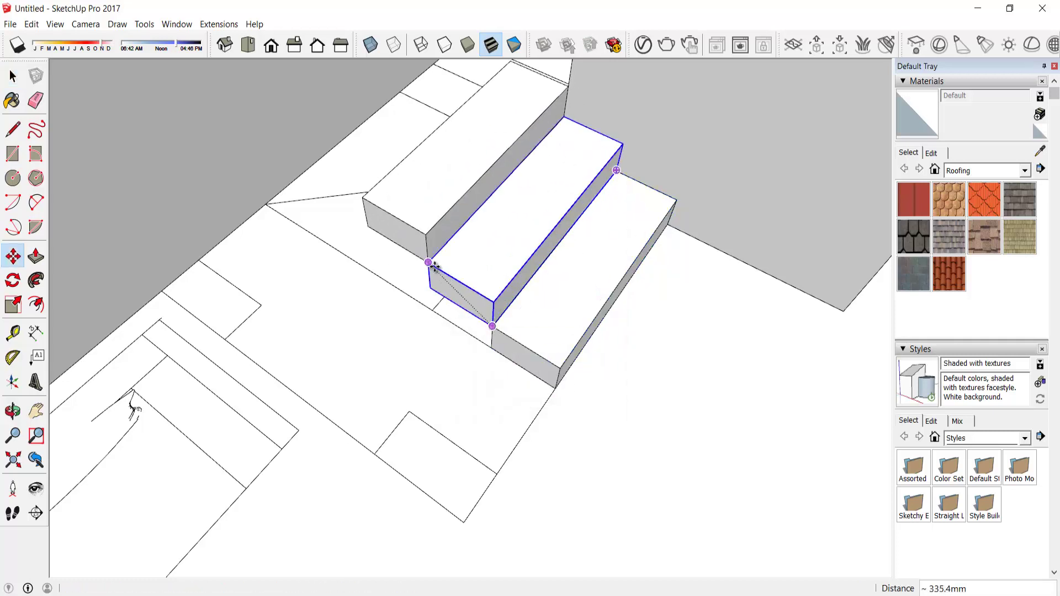
left_click(435, 266)
middle_click_drag(374, 265, 348, 291)
key("space")
left_click(403, 270)
right_click(396, 246)
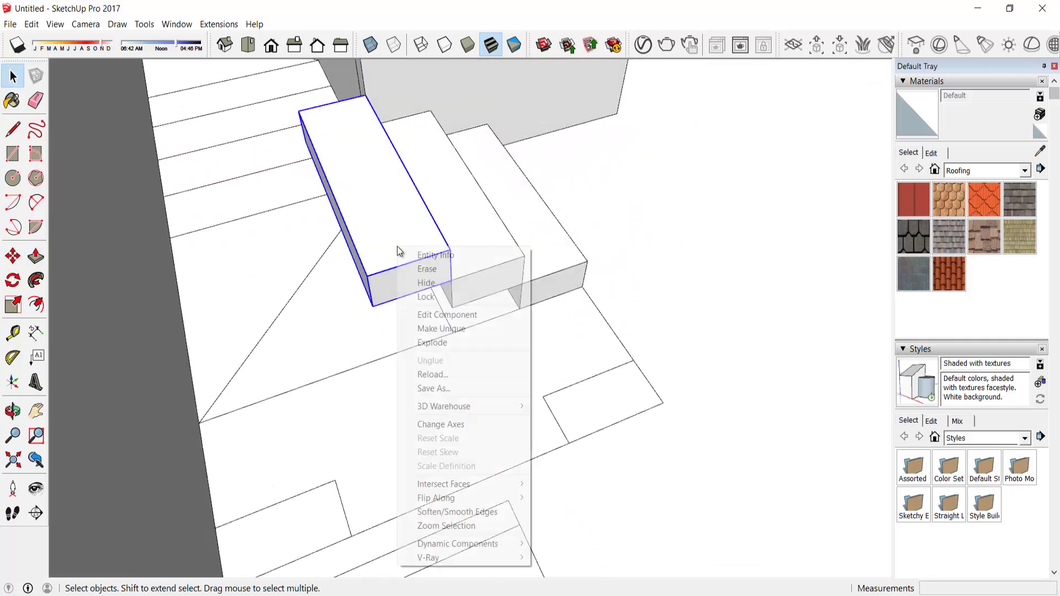
key("Escape")
- Split the top step diagonally, raise the triangular half 150mm and group it
key("p")
scroll(362, 276, "up", 2)
scroll(350, 333, "up", 3)
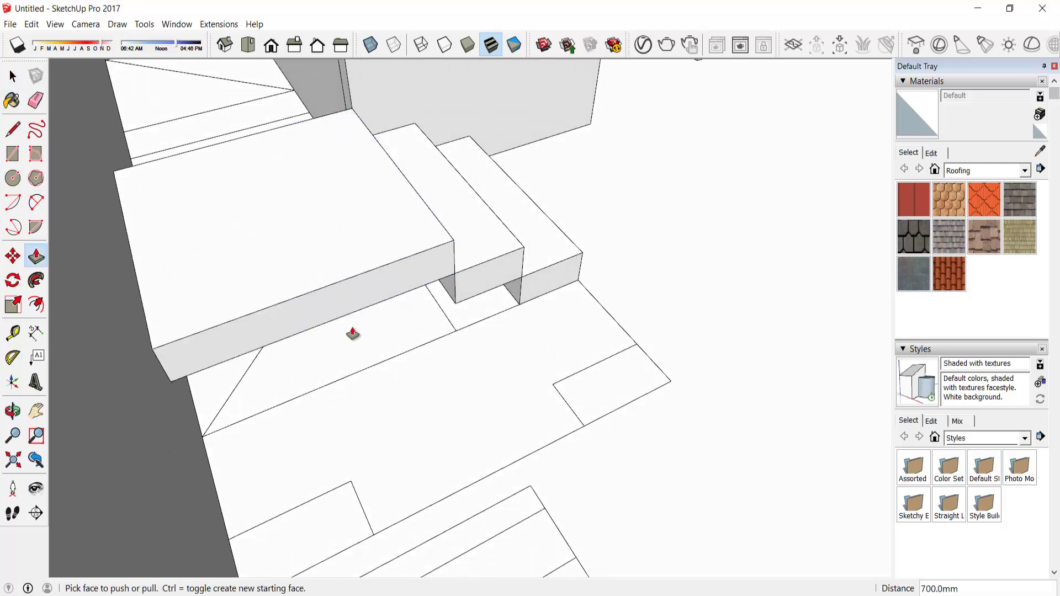
scroll(281, 415, "up", 3)
key("l")
left_click(227, 430)
left_click(531, 258)
key("p")
left_click_drag(391, 310, 389, 284)
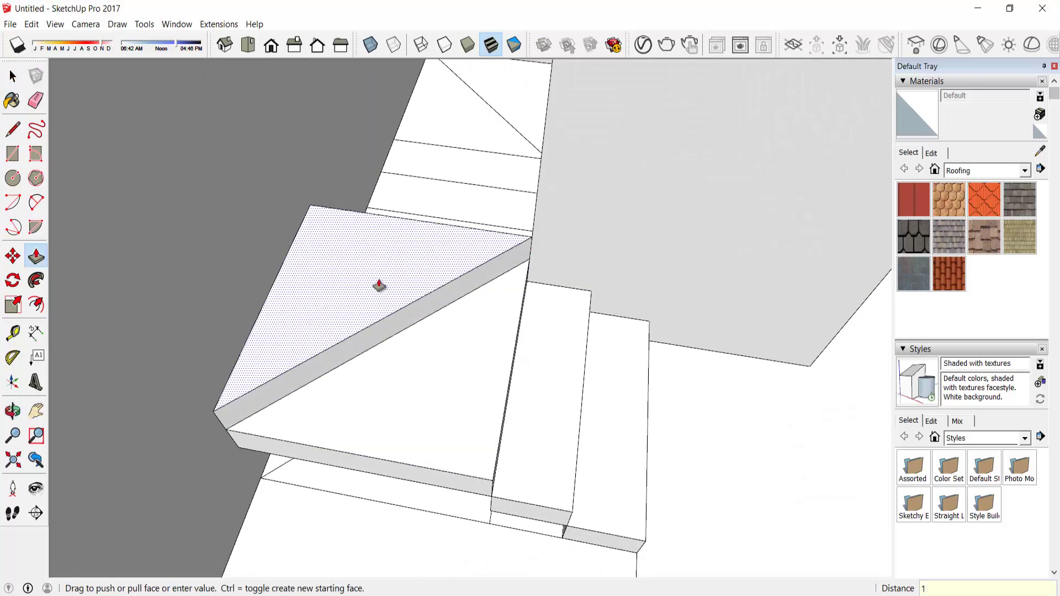
triple_click(409, 282)
right_click(409, 282)
left_click(458, 385)
- Copy a step block and rotate the copy 90 degrees
key("m")
middle_click_drag(513, 407, 530, 450)
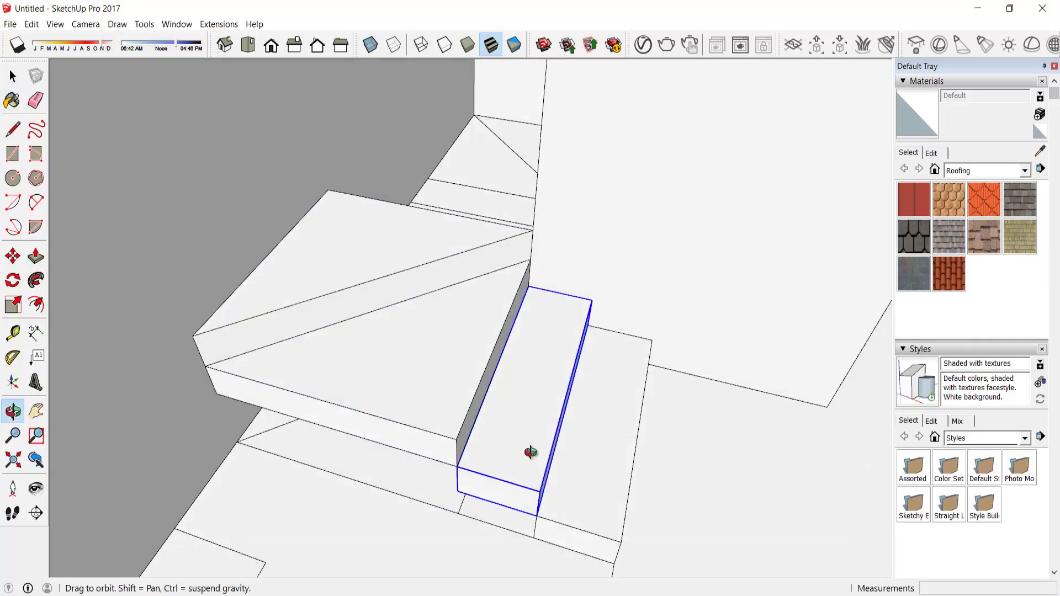
left_click(539, 511, "ctrl")
left_click(341, 192)
key("q")
scroll(331, 187, "up", 3)
left_click(312, 180)
left_click(601, 279)
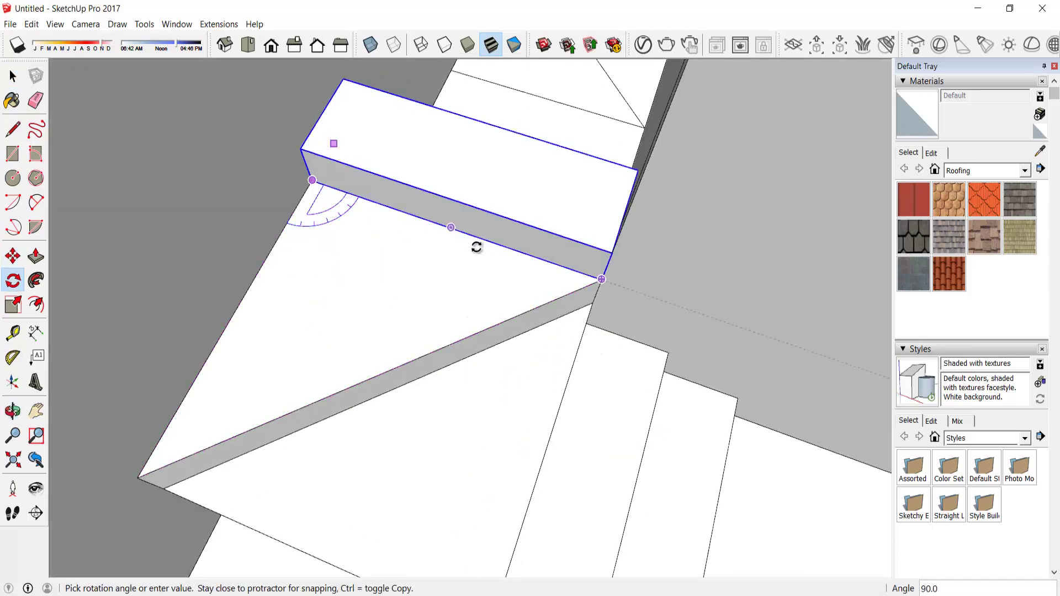
key("m")
left_click(338, 279)
- Place the box beside the stair blocks and rotate it upright
middle_click_drag(348, 170, 434, 398)
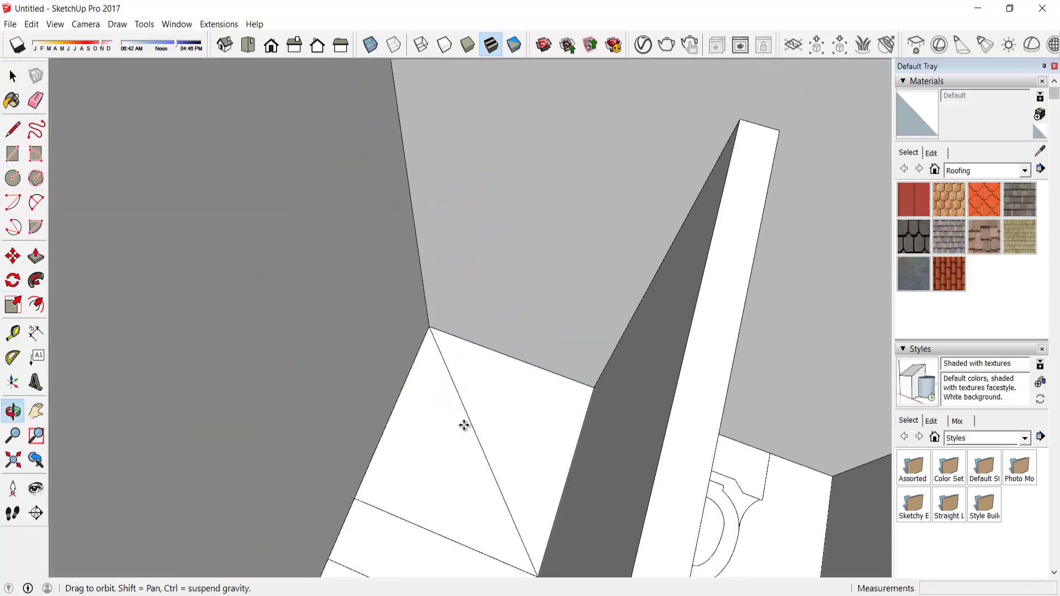
left_click(508, 365)
mouse_move(508, 365)
middle_mouse_down()
mouse_move(485, 310)
mouse_move(716, 297)
mouse_move(533, 346)
middle_mouse_up()
key("space")
key("q")
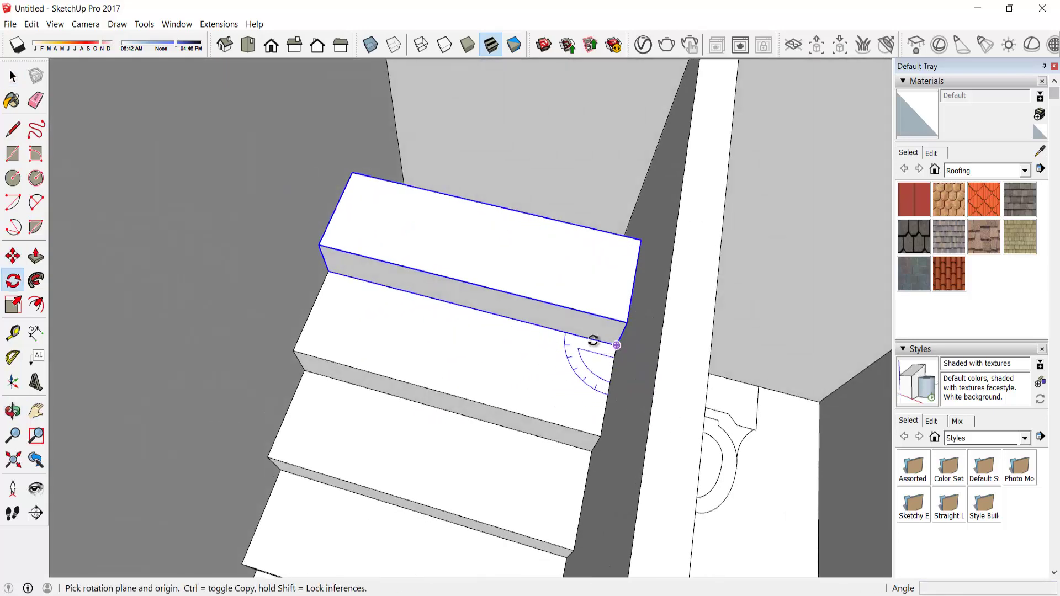
left_click(616, 345)
key("m")
middle_click_drag(607, 332, 632, 316)
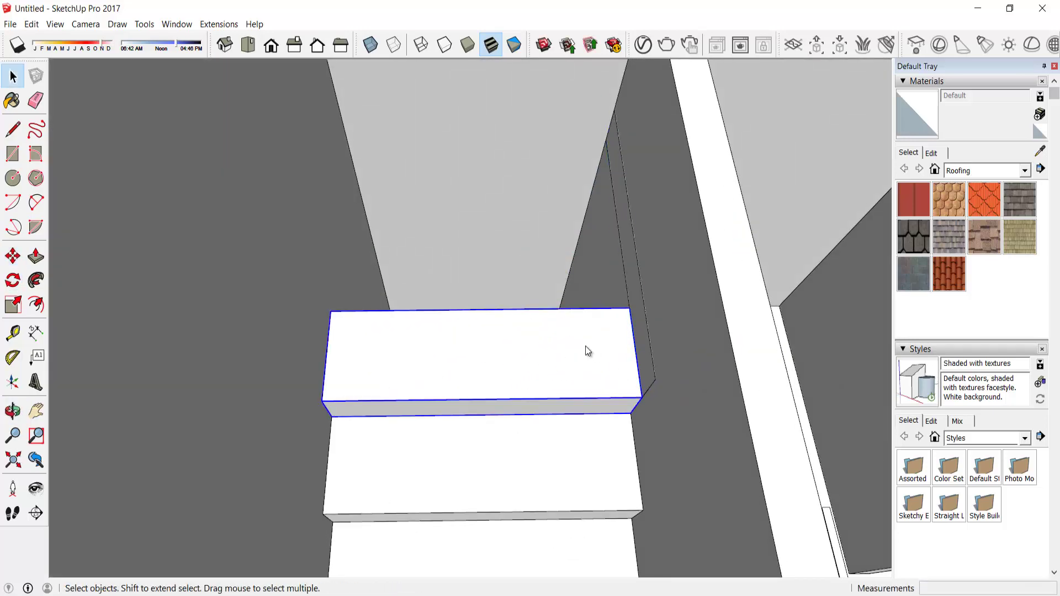
- Extend the step's side face by 700mm
right_click(588, 351)
key("Escape")
mouse_move(632, 147)
middle_mouse_down()
mouse_move(246, 213)
mouse_move(562, 350)
middle_mouse_up()
type("p")
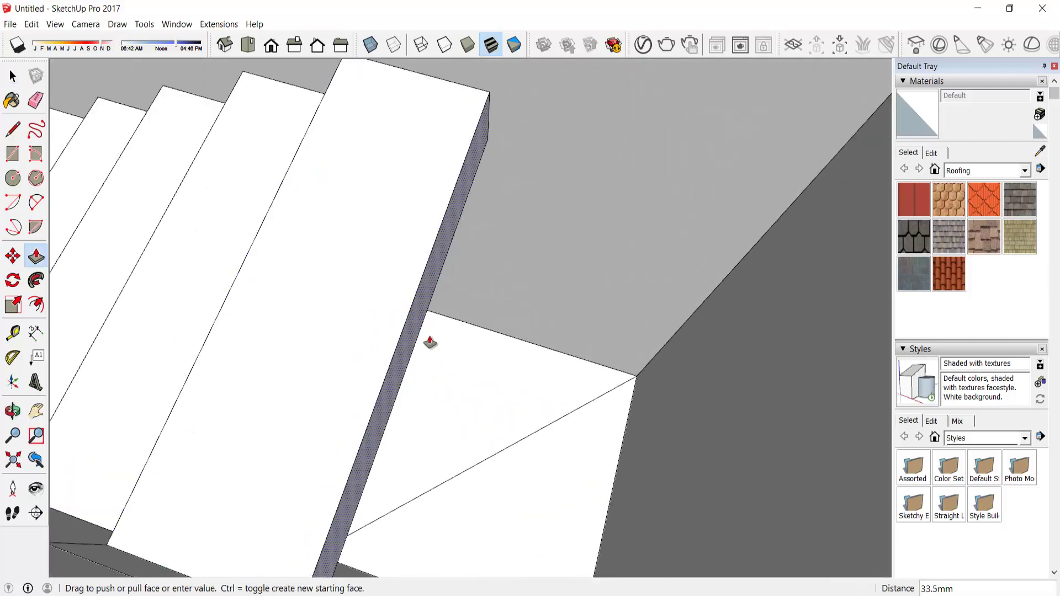
type("700")
key("Return")
mouse_move(430, 343)
middle_mouse_down()
mouse_move(771, 180)
mouse_move(731, 377)
middle_mouse_up()
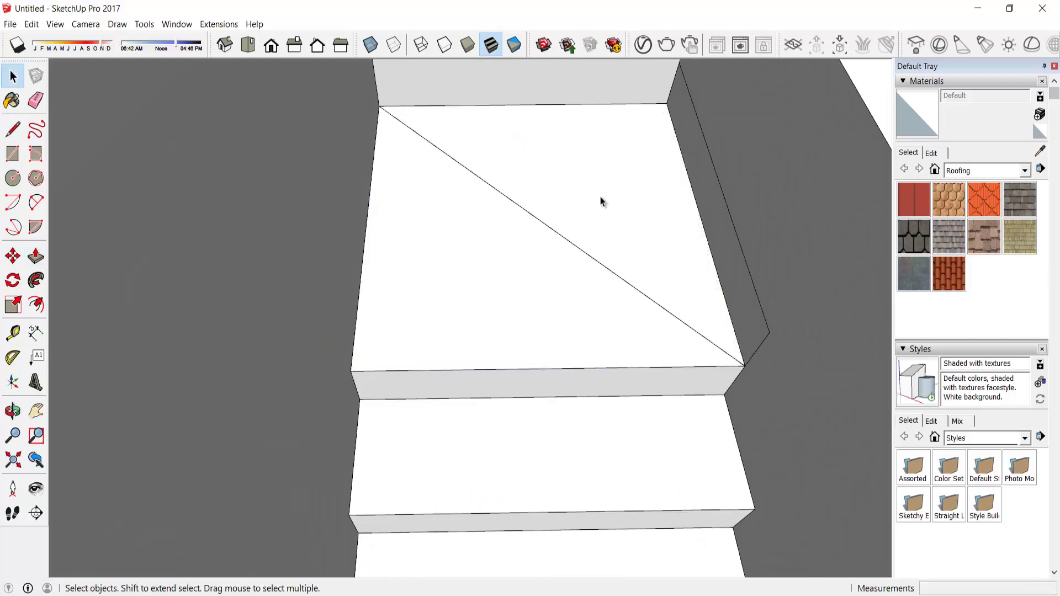
- Raise the upper triangular face and group the landing geometry
key("p")
left_click_drag(746, 321, 766, 348)
key("space")
triple_click(694, 293)
right_click(695, 291)
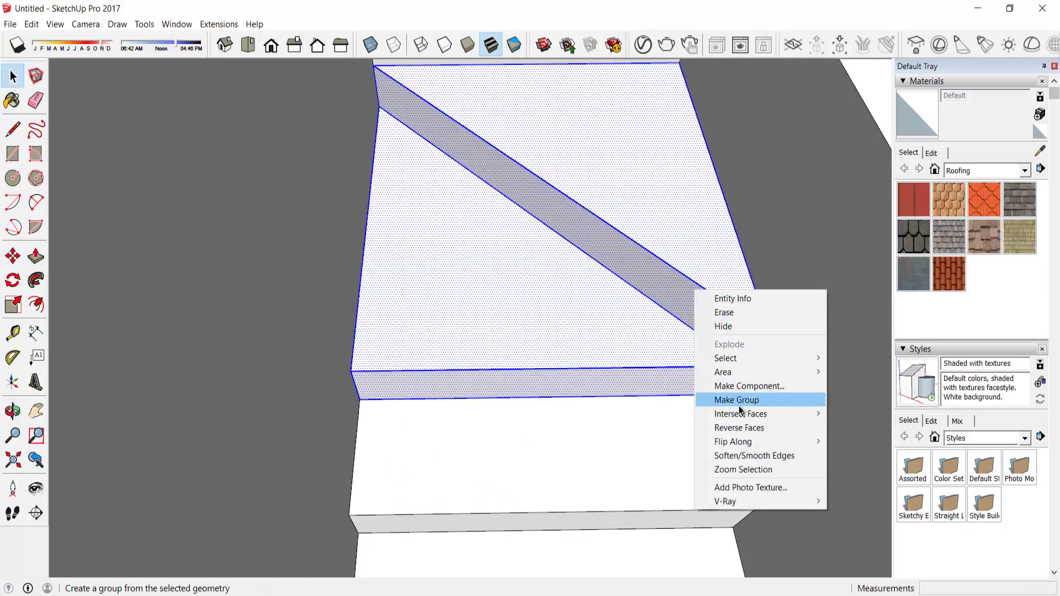
left_click(736, 400)
- Copy the landing group upward and orbit to review the steps
key("ctrl")
left_click(725, 395)
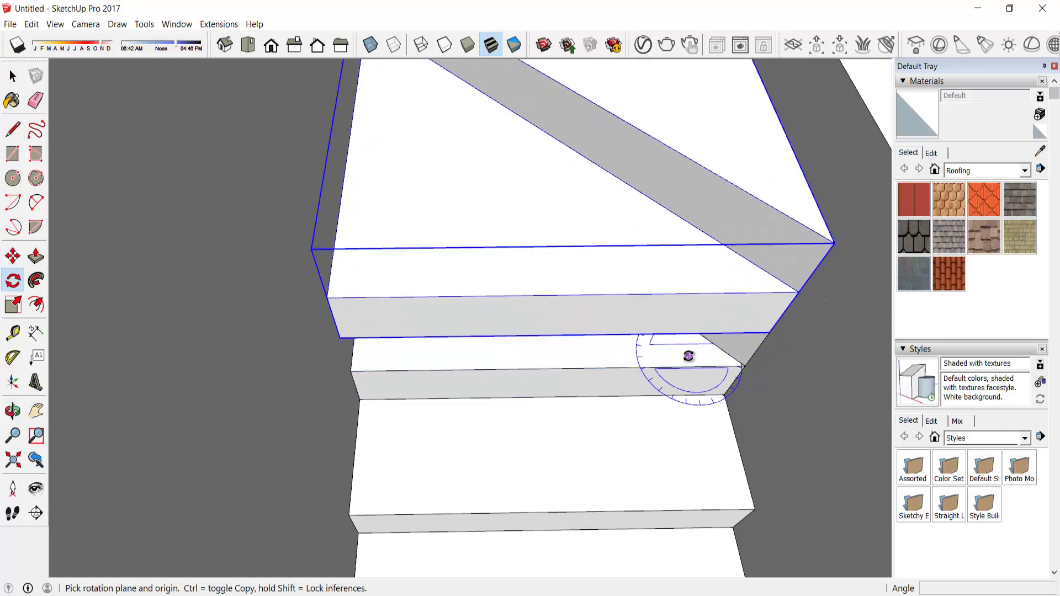
middle_click_drag(651, 336, 683, 303)
key("space")
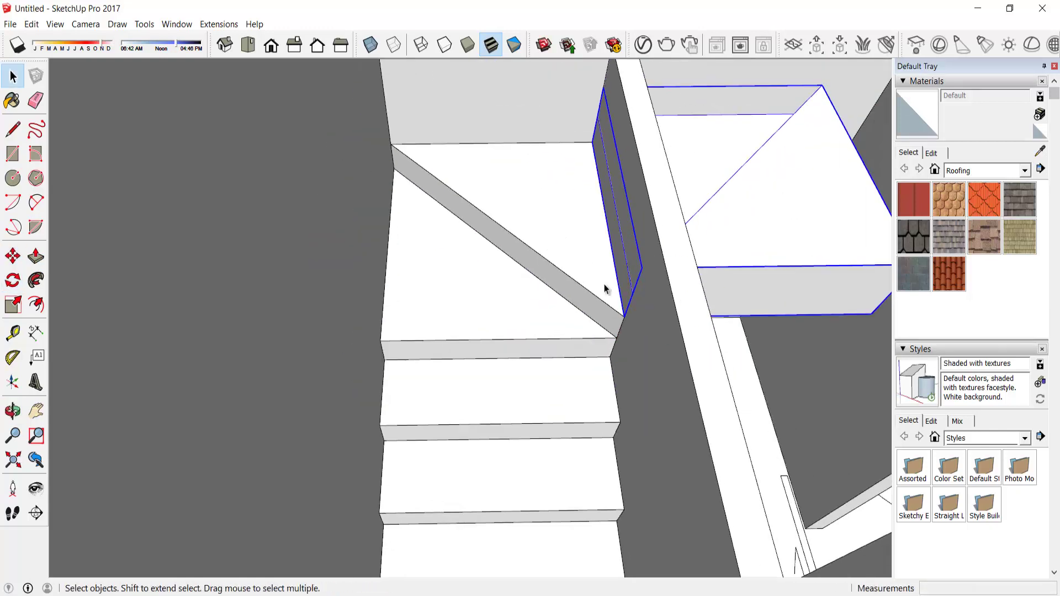
middle_click_drag(606, 288, 784, 363)
mouse_move(627, 287)
middle_mouse_down()
mouse_move(727, 322)
mouse_move(653, 462)
mouse_move(685, 289)
middle_mouse_up()
scroll(684, 289, "up", 3)
- Rotate the remaining step block and move it into its final position
middle_click_drag(555, 372, 663, 426)
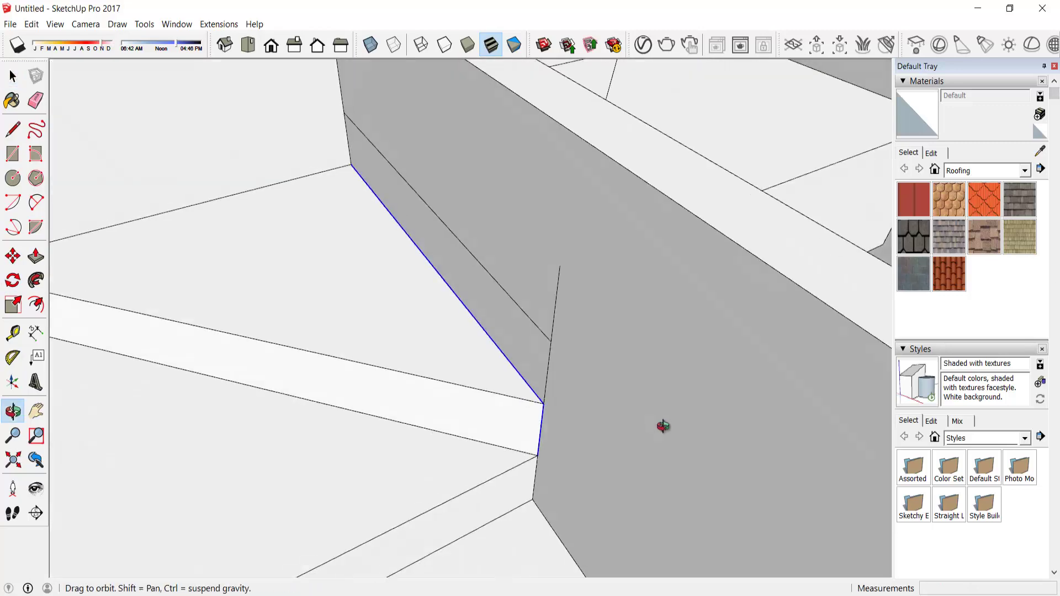
key("m")
left_click(540, 445)
key("q")
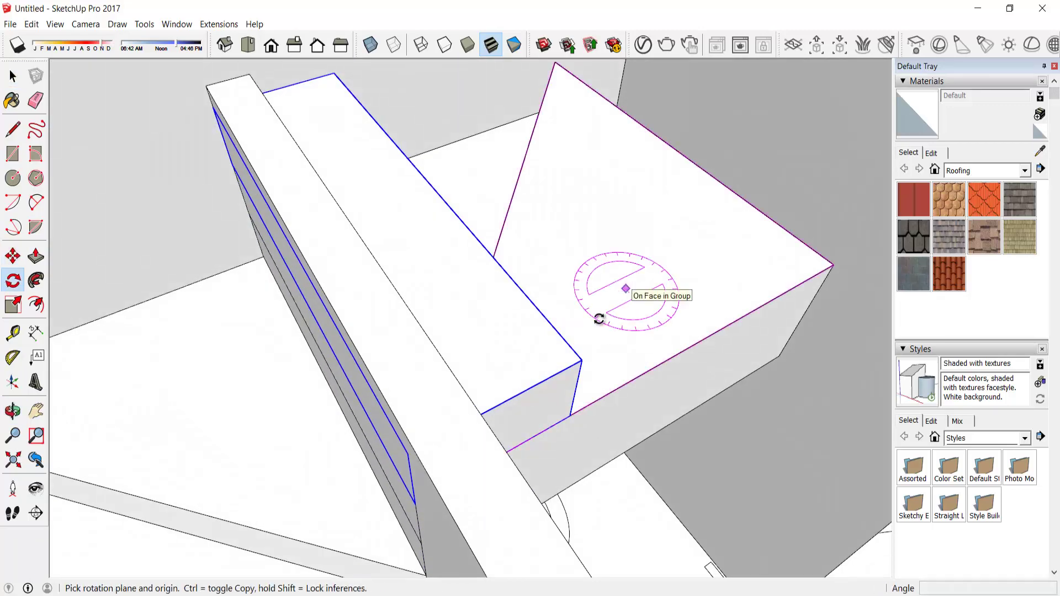
left_click(387, 453)
left_click(790, 260)
mouse_move(790, 260)
middle_mouse_down()
mouse_move(728, 331)
mouse_move(486, 439)
mouse_move(567, 432)
mouse_move(488, 296)
mouse_move(497, 303)
mouse_move(459, 417)
mouse_move(442, 359)
mouse_move(587, 272)
mouse_move(419, 336)
middle_mouse_up()
key("m")
left_click(539, 409)
left_click(723, 302)
scroll(723, 301, "down", 5)
- Select all stair geometry and make the staircase one group
key("space")
scroll(330, 274, "up", 5)
scroll(426, 355, "up", 2)
right_click(416, 320)
left_click(473, 443)
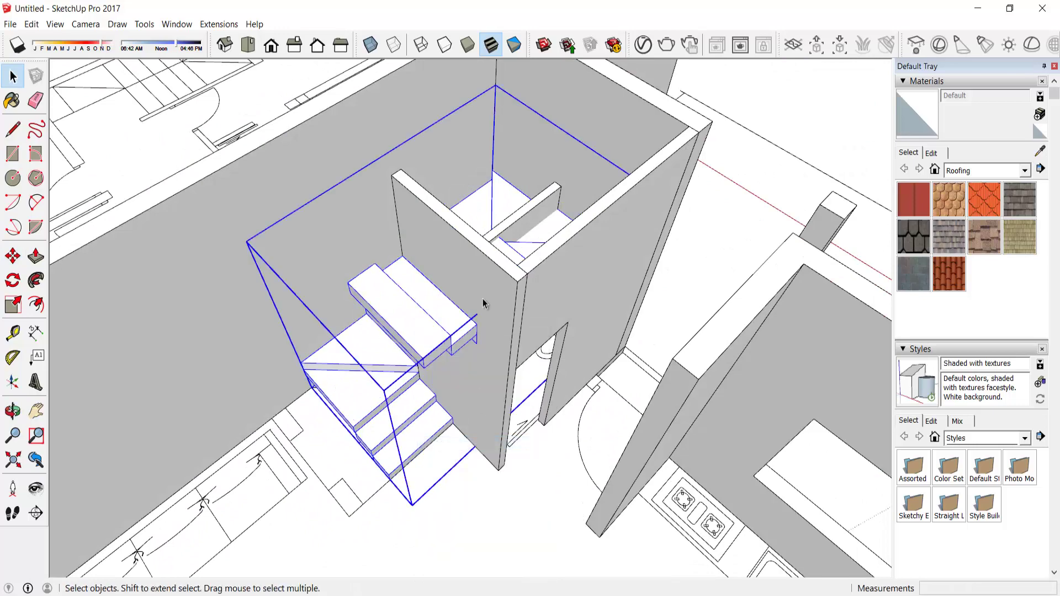
mouse_move(458, 255)
middle_mouse_down()
mouse_move(450, 230)
mouse_move(525, 149)
mouse_move(230, 184)
mouse_move(359, 138)
mouse_move(388, 310)
mouse_move(386, 284)
middle_mouse_up()
scroll(449, 230, "up", 3)
- Measure from a stair edge and move the bottom stair edge
key("t")
left_click(404, 368)
key("space")
scroll(394, 296, "up", 2)
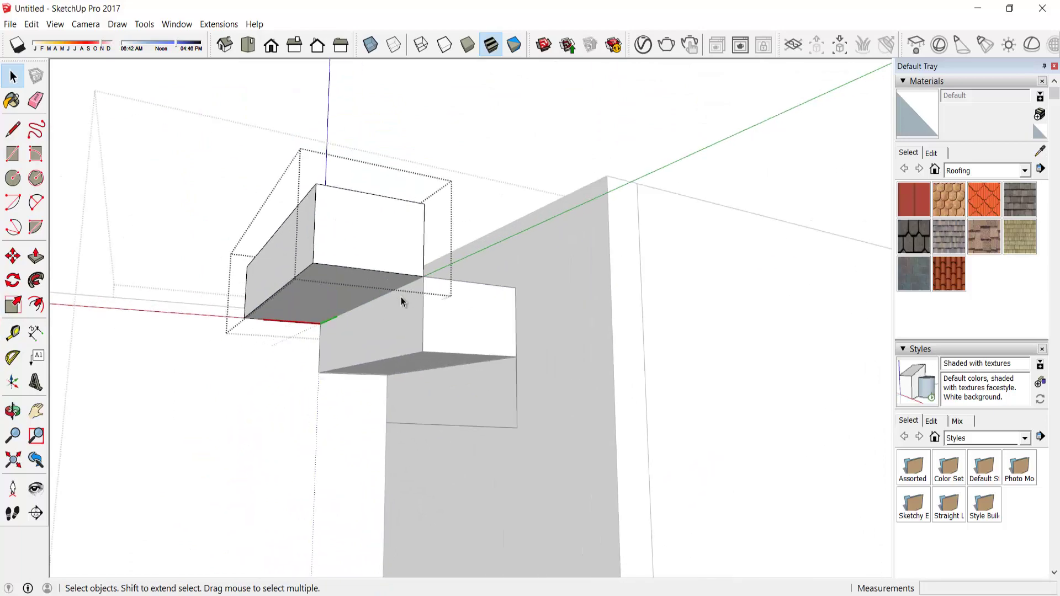
key("m")
left_click(423, 277)
mouse_move(502, 132)
middle_mouse_down()
mouse_move(282, 229)
mouse_move(688, 280)
mouse_move(556, 348)
mouse_move(785, 287)
mouse_move(348, 386)
middle_mouse_up()
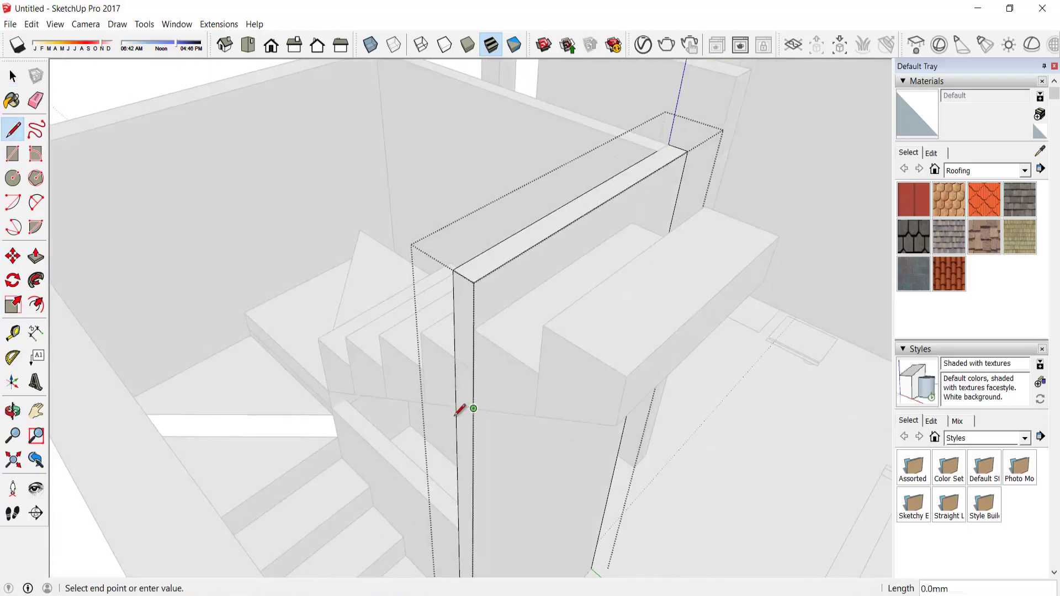
- Inside the stair group, draw the sloped side line and push the panel 100mm
key("space")
mouse_move(631, 229)
middle_mouse_down()
mouse_move(339, 492)
mouse_move(554, 250)
mouse_move(334, 433)
mouse_move(34, 591)
middle_mouse_up()
double_click(435, 363)
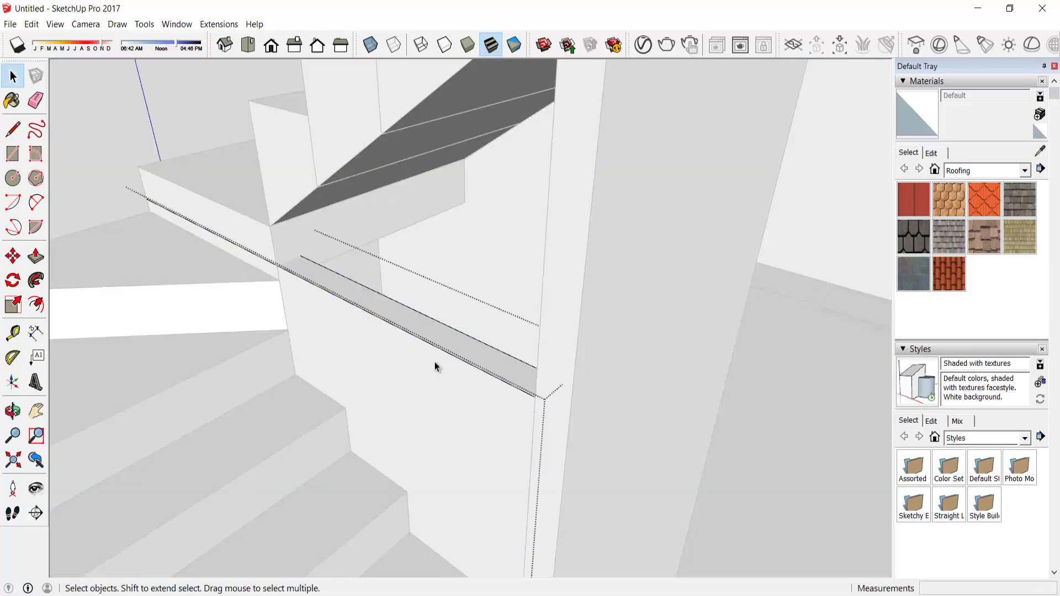
mouse_move(464, 339)
middle_mouse_down()
mouse_move(698, 305)
mouse_move(670, 289)
middle_mouse_up()
left_click(669, 289)
key("l")
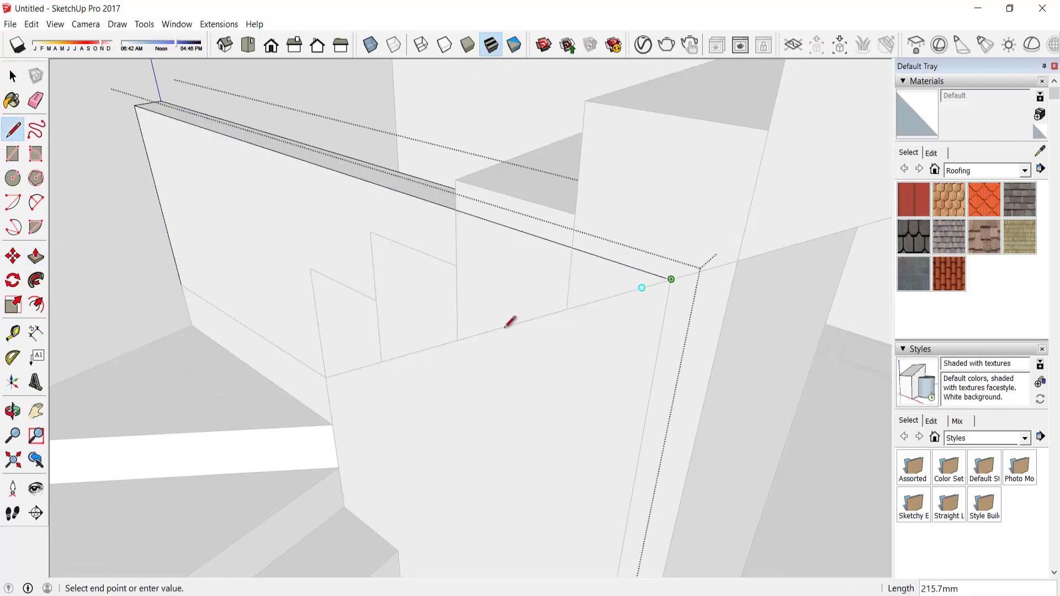
key("p")
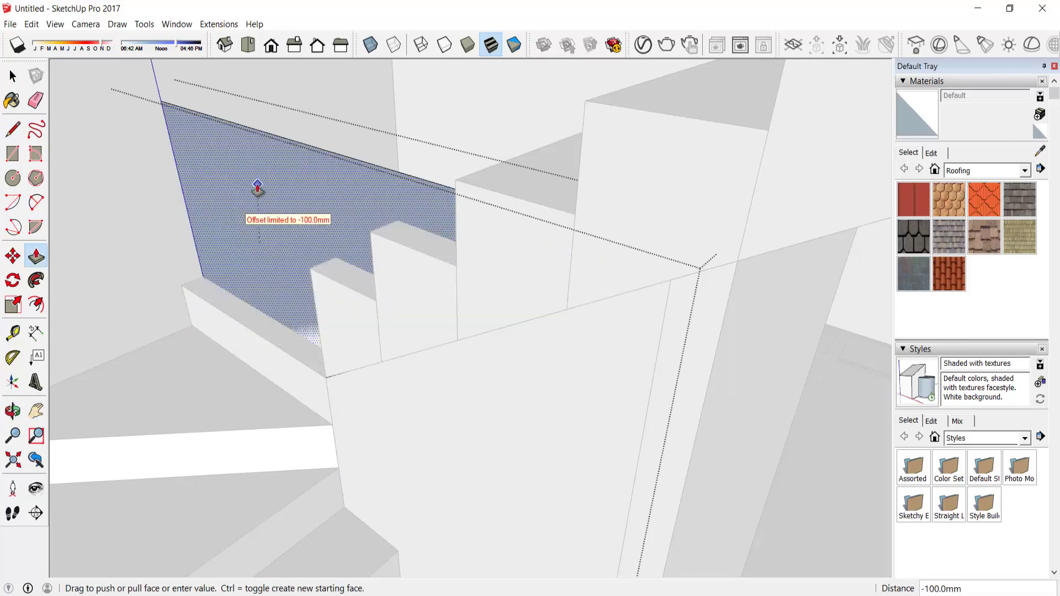
mouse_move(255, 189)
middle_mouse_down()
mouse_move(257, 308)
mouse_move(186, 272)
mouse_move(344, 399)
mouse_move(414, 184)
mouse_move(518, 315)
mouse_move(453, 180)
mouse_move(445, 187)
mouse_move(506, 307)
mouse_move(494, 367)
mouse_move(417, 266)
middle_mouse_up()
key("space")
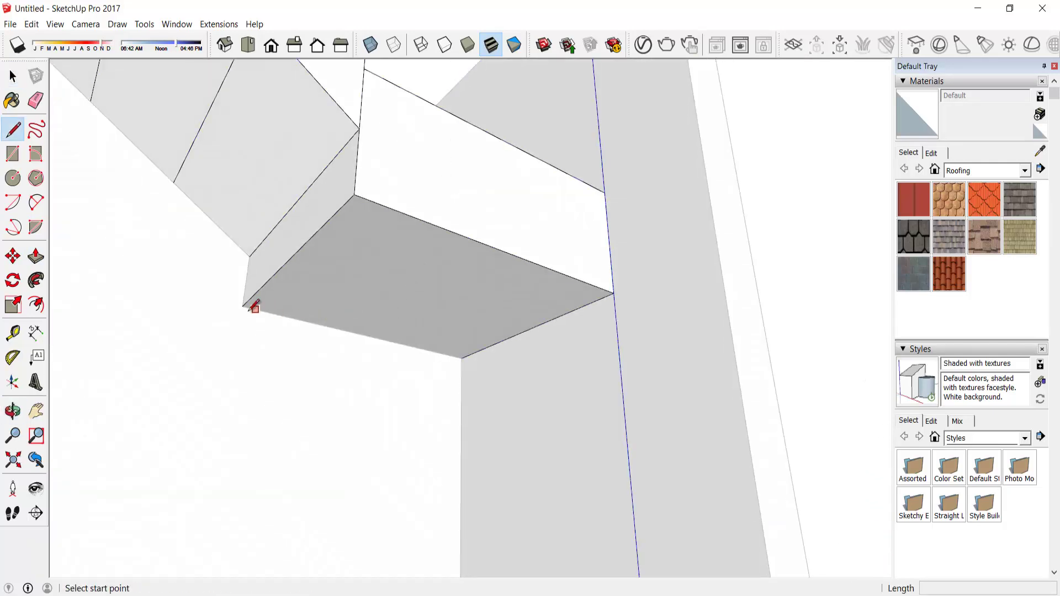
- Finish the line and push the triangular landing face downward to thicken it
left_click(620, 294)
middle_click_drag(620, 294, 483, 322)
key("space")
triple_click(403, 303)
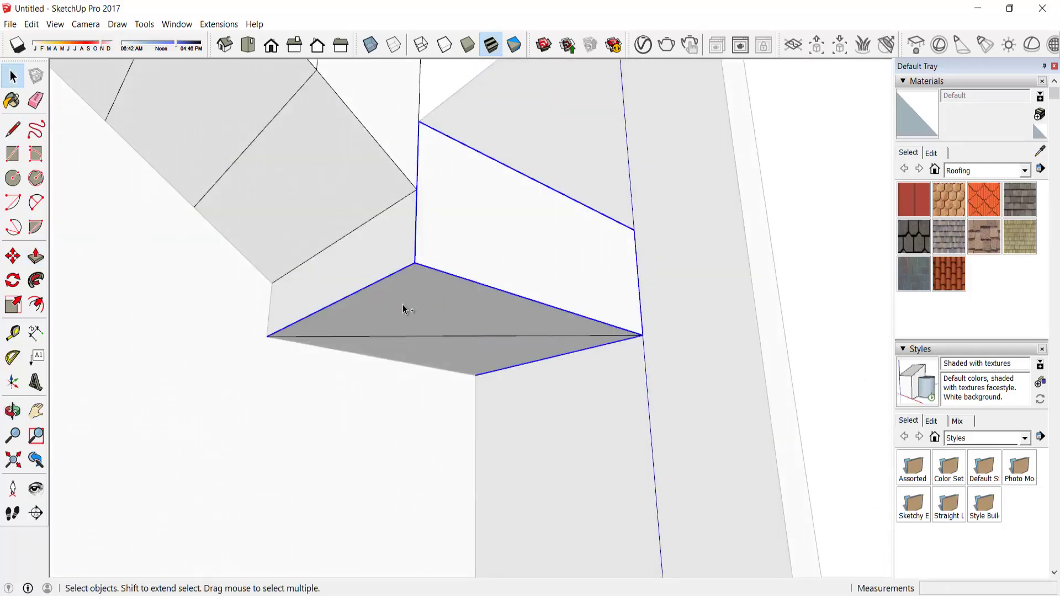
key("l")
key("p")
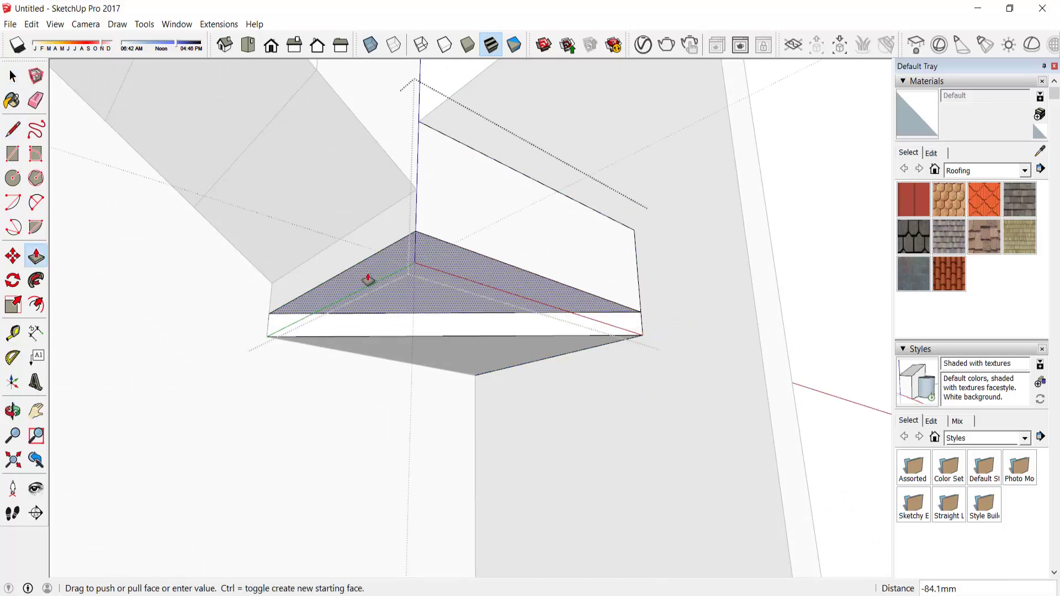
mouse_move(343, 239)
middle_mouse_down()
mouse_move(462, 570)
mouse_move(521, 358)
mouse_move(725, 142)
mouse_move(563, 426)
middle_mouse_up()
- Orbit and zoom around the staircase and walls to inspect it
scroll(582, 532, "down", 3)
scroll(536, 360, "up", 5)
scroll(537, 364, "up", 1)
key("t")
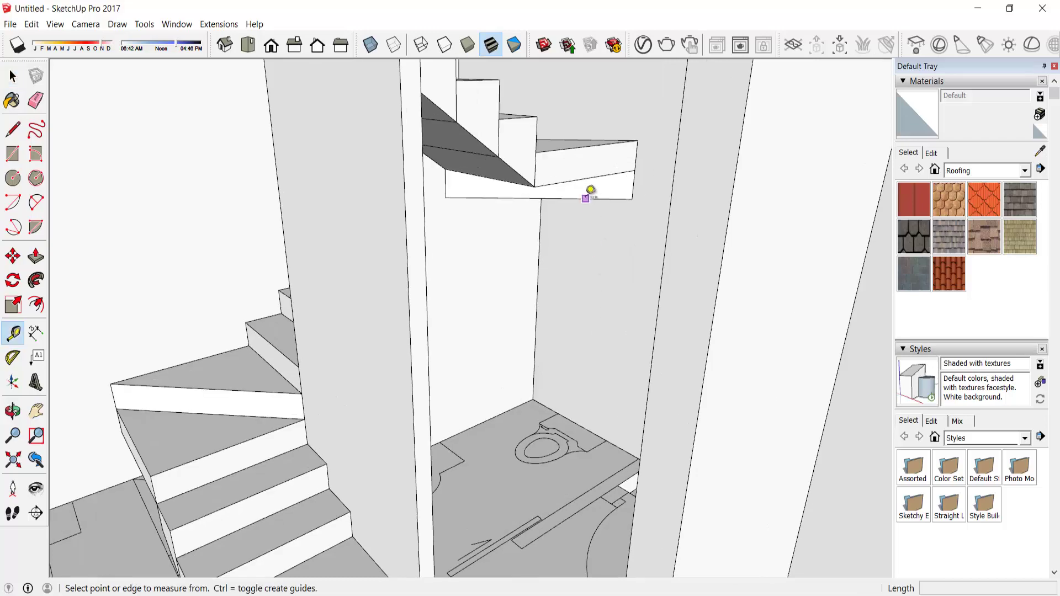
mouse_move(547, 420)
middle_mouse_down()
mouse_move(580, 308)
mouse_move(525, 407)
middle_mouse_up()
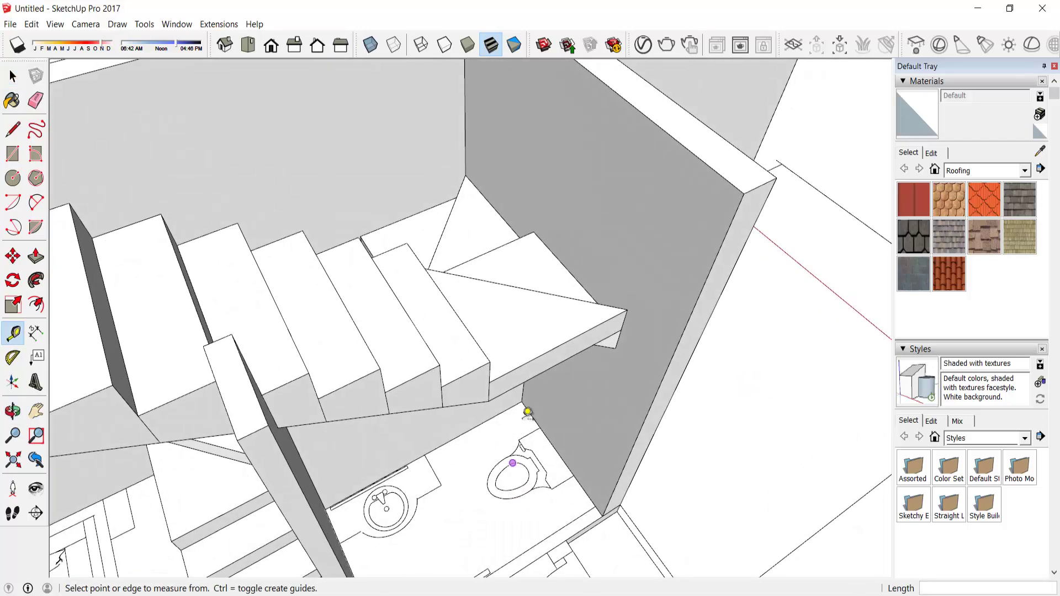
key("space")
scroll(644, 301, "down", 5)
mouse_move(644, 300)
middle_mouse_down()
mouse_move(605, 216)
mouse_move(407, 355)
mouse_move(509, 419)
middle_mouse_up()
key("space")
scroll(623, 356, "up", 3)
mouse_move(623, 356)
middle_mouse_down()
mouse_move(483, 379)
mouse_move(426, 360)
mouse_move(429, 415)
mouse_move(455, 389)
mouse_move(291, 383)
mouse_move(385, 392)
middle_mouse_up()
scroll(386, 387, "down", 5)
- Mark out the opening rectangles on the ground-floor front wall, facing its elevation
scroll(348, 392, "up", 3)
key("r")
left_click(213, 398)
scroll(511, 237, "up", 3)
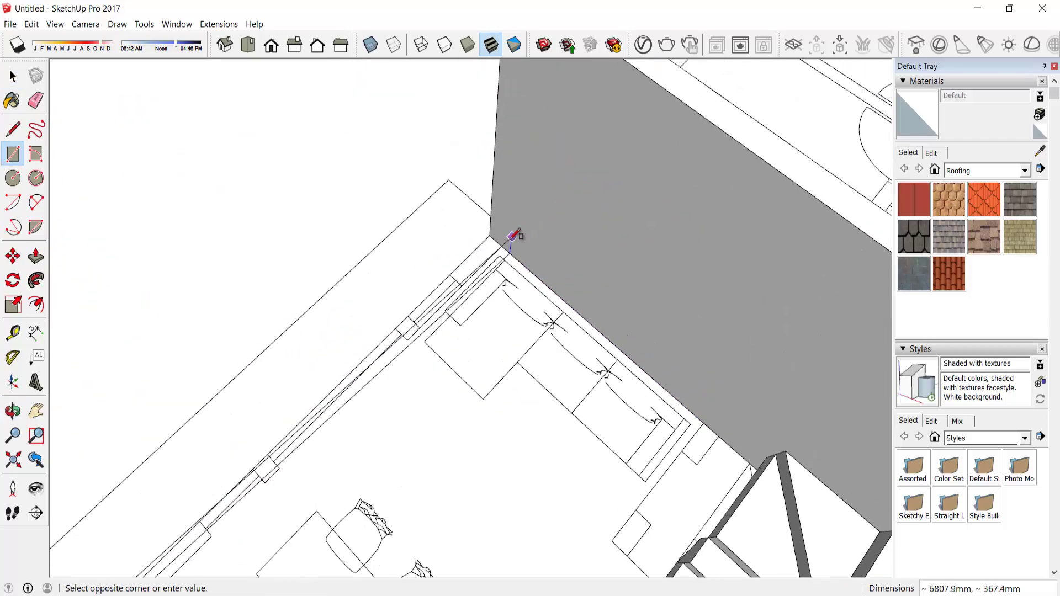
key("Escape")
scroll(494, 250, "up", 2)
key("p")
mouse_move(497, 244)
middle_mouse_down()
mouse_move(657, 170)
mouse_move(521, 303)
mouse_move(434, 283)
middle_mouse_up()
key("r")
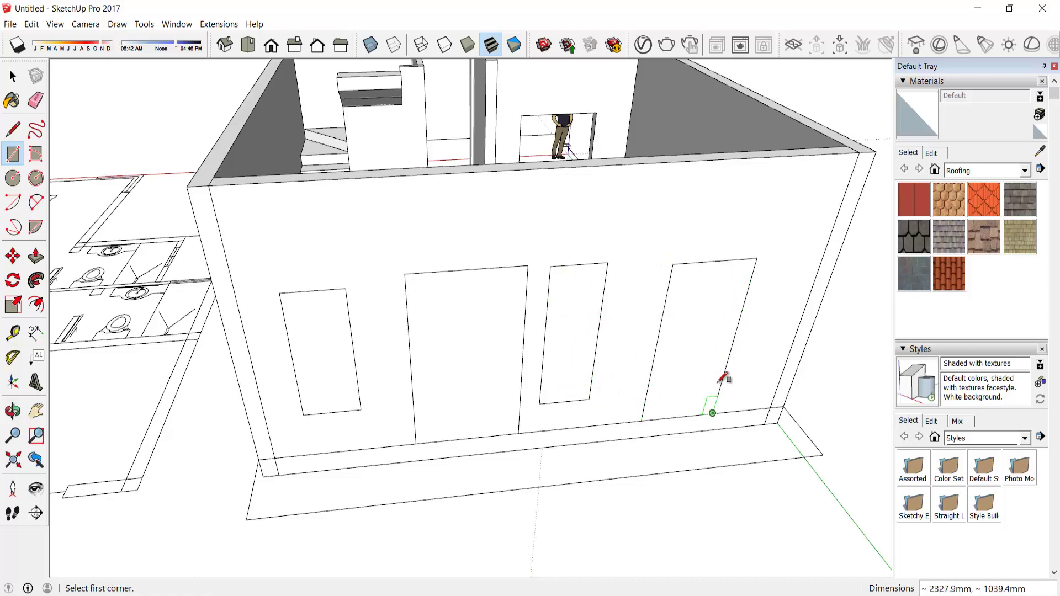
- Push the right and middle openings through the wall and begin the window opening
key("p")
left_click(713, 381)
left_click(684, 365)
double_click(571, 337)
left_click(324, 385)
scroll(660, 440, "up", 5)
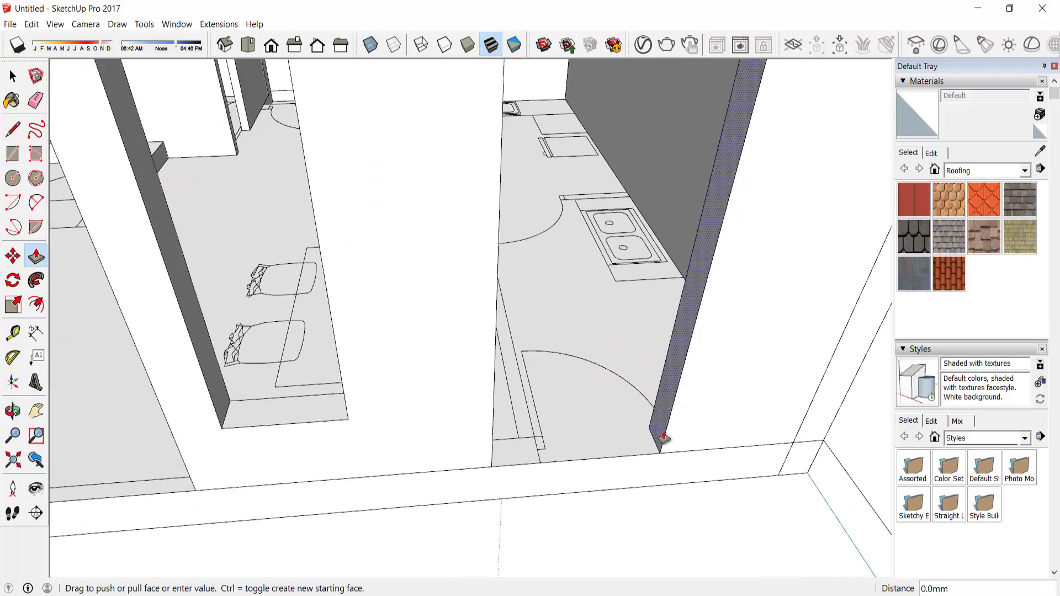
mouse_move(724, 454)
middle_mouse_down()
mouse_move(532, 445)
mouse_move(450, 474)
middle_mouse_up()
scroll(451, 474, "down", 3)
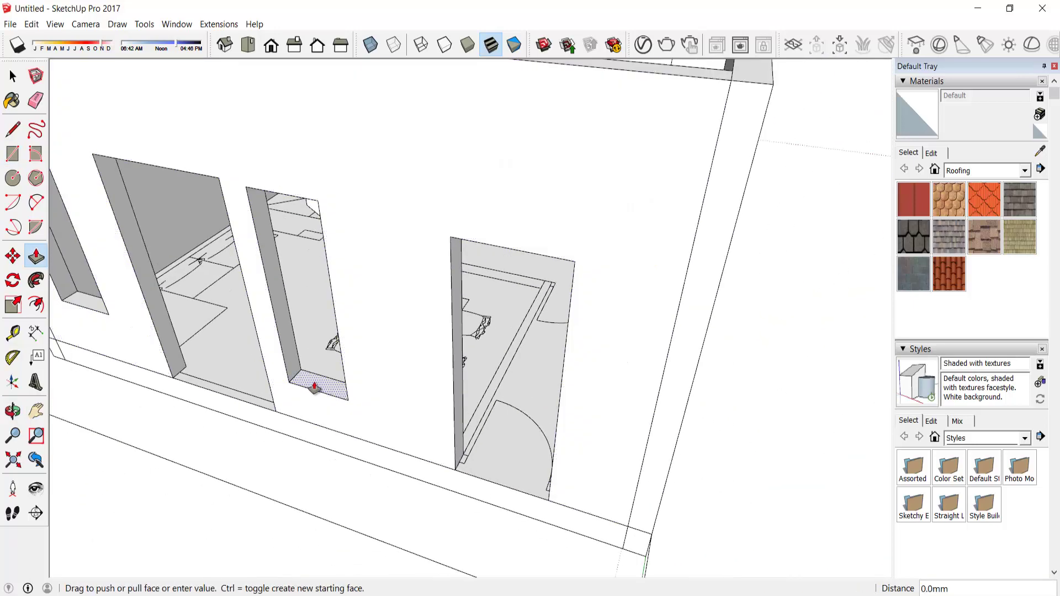
mouse_move(310, 386)
middle_mouse_down()
mouse_move(599, 265)
mouse_move(376, 499)
middle_mouse_up()
scroll(376, 500, "up", 2)
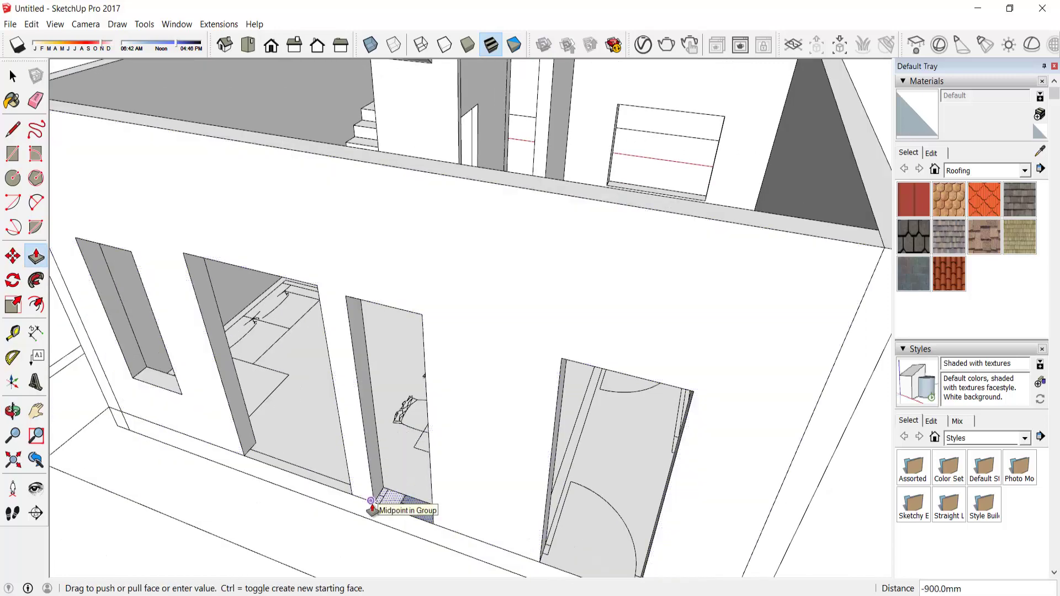
- Push the window opening and its narrow sill face through the wall
left_click(320, 438)
mouse_move(320, 437)
middle_mouse_down()
mouse_move(428, 227)
mouse_move(394, 186)
middle_mouse_up()
mouse_move(640, 271)
middle_mouse_down()
mouse_move(308, 173)
mouse_move(376, 201)
middle_mouse_up()
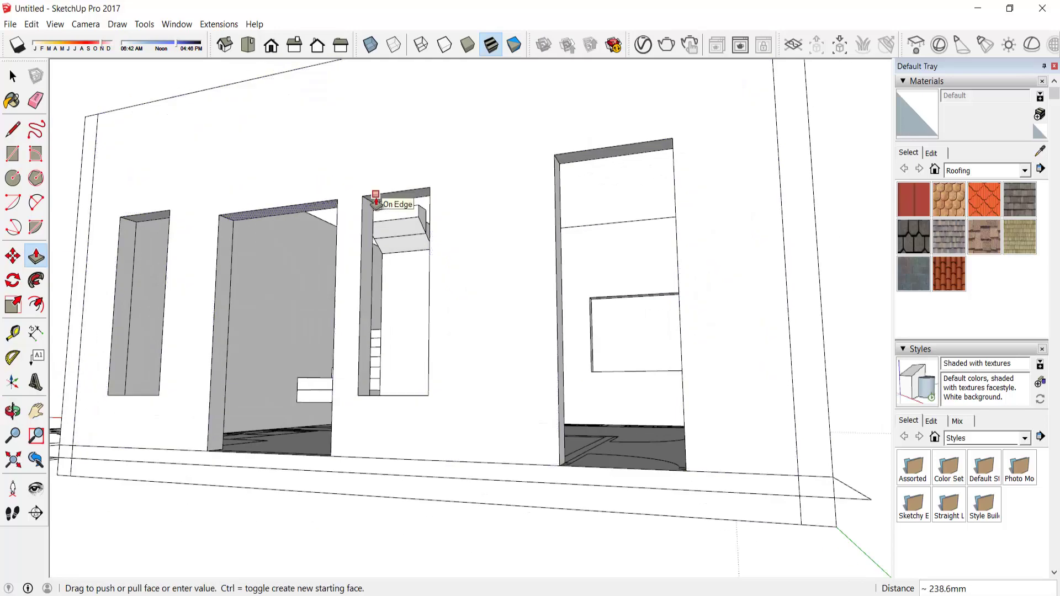
mouse_move(603, 159)
middle_mouse_down()
mouse_move(574, 438)
mouse_move(516, 300)
middle_mouse_up()
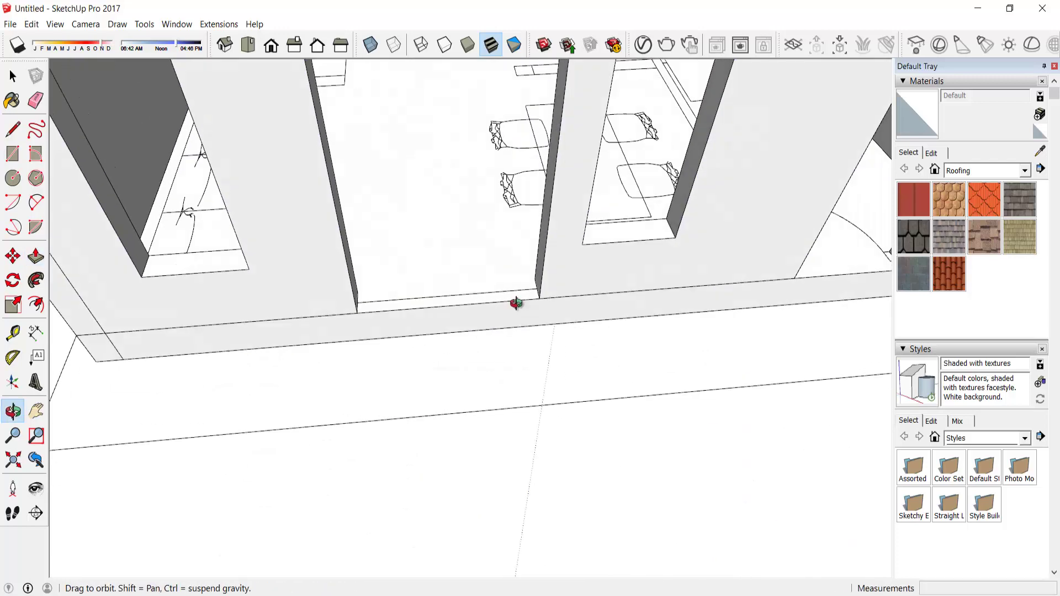
left_click(534, 270)
left_click(565, 264)
left_click(273, 277)
mouse_move(565, 263)
middle_mouse_down()
mouse_move(272, 276)
mouse_move(270, 367)
middle_mouse_up()
left_click(270, 368)
left_click(324, 409)
- Push the remaining opening faces through the front wall thickness
mouse_move(325, 409)
middle_mouse_down()
mouse_move(317, 371)
mouse_move(434, 359)
mouse_move(449, 296)
mouse_move(265, 348)
mouse_move(573, 298)
mouse_move(339, 469)
middle_mouse_up()
left_click(317, 371)
left_click(263, 385)
left_click(265, 347)
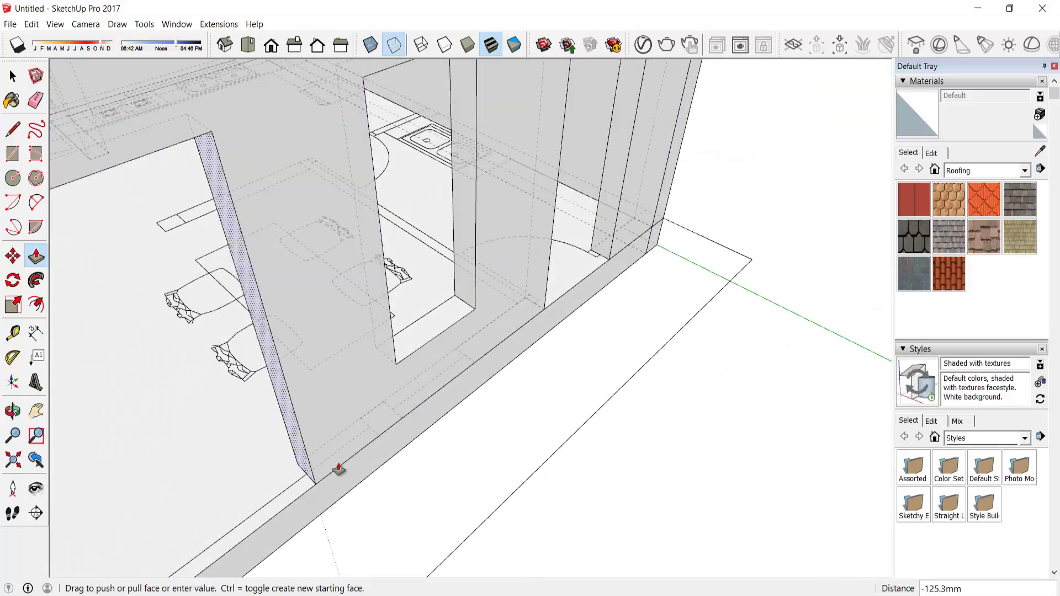
left_click(317, 433)
middle_click_drag(317, 433, 490, 410)
scroll(454, 255, "down", 5)
- Hide the front wall to expose the ground-floor interior
right_click(455, 255)
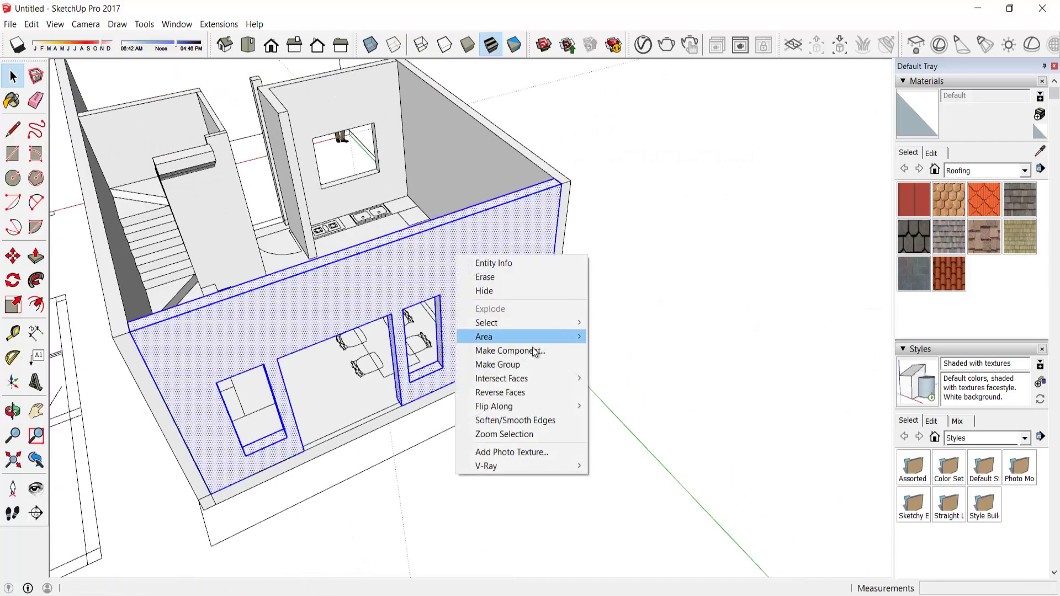
left_click(486, 294)
scroll(476, 357, "up", 5)
scroll(392, 305, "up", 2)
left_click_drag(459, 406, 505, 444)
- Draw a column footprint, raise it and make the column a group
key("r")
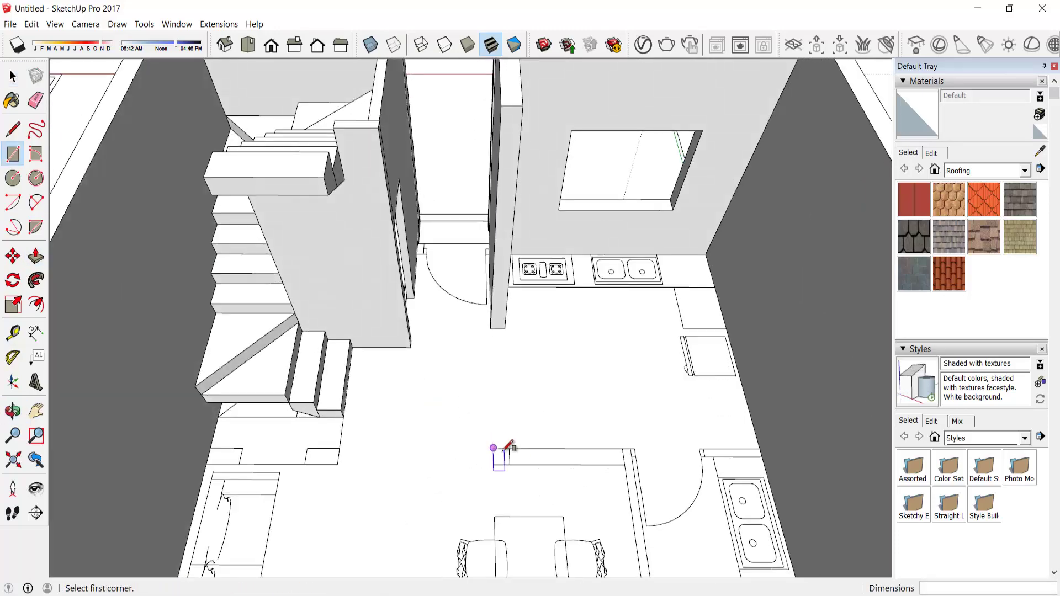
left_click(510, 464)
scroll(510, 461, "down", 2)
key("p")
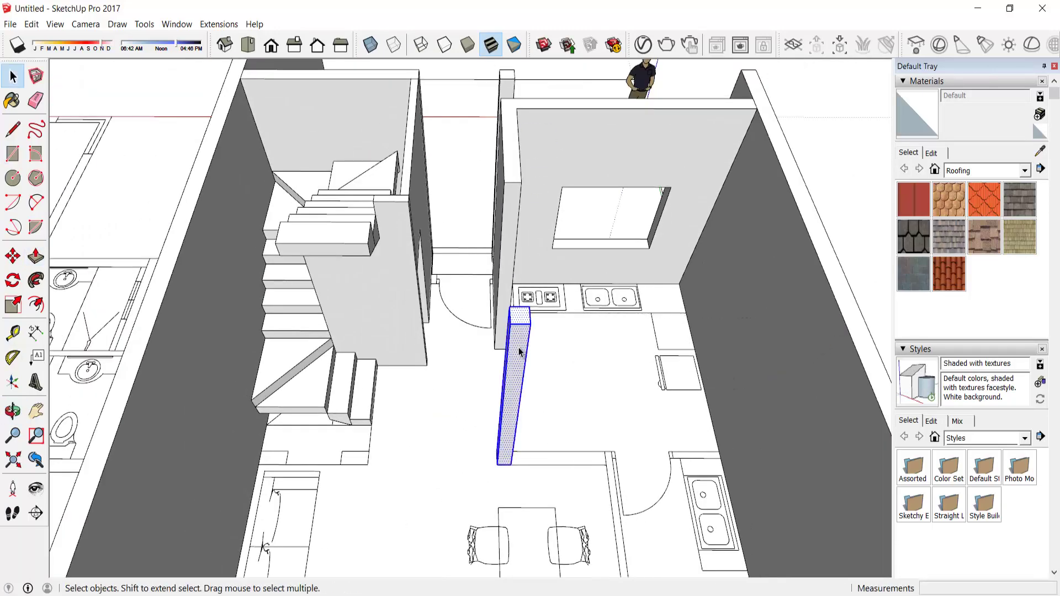
right_click(519, 351)
left_click(552, 454)
middle_click_drag(552, 454, 635, 345)
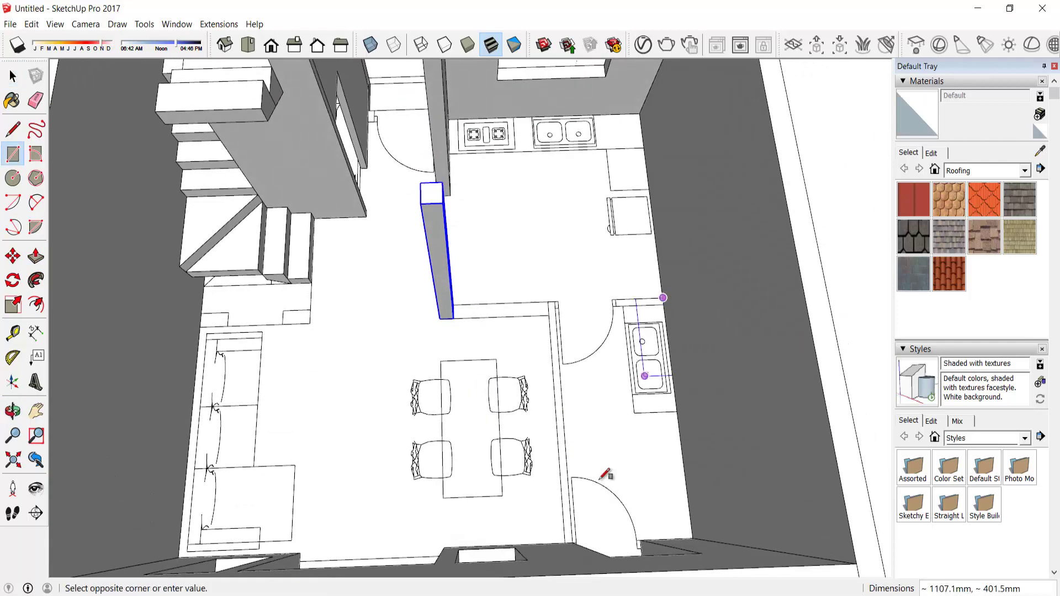
- Draw the partition footprint beside the kitchen and pull it up 3500mm
left_click(570, 540)
left_click(578, 486)
scroll(579, 488, "up", 3)
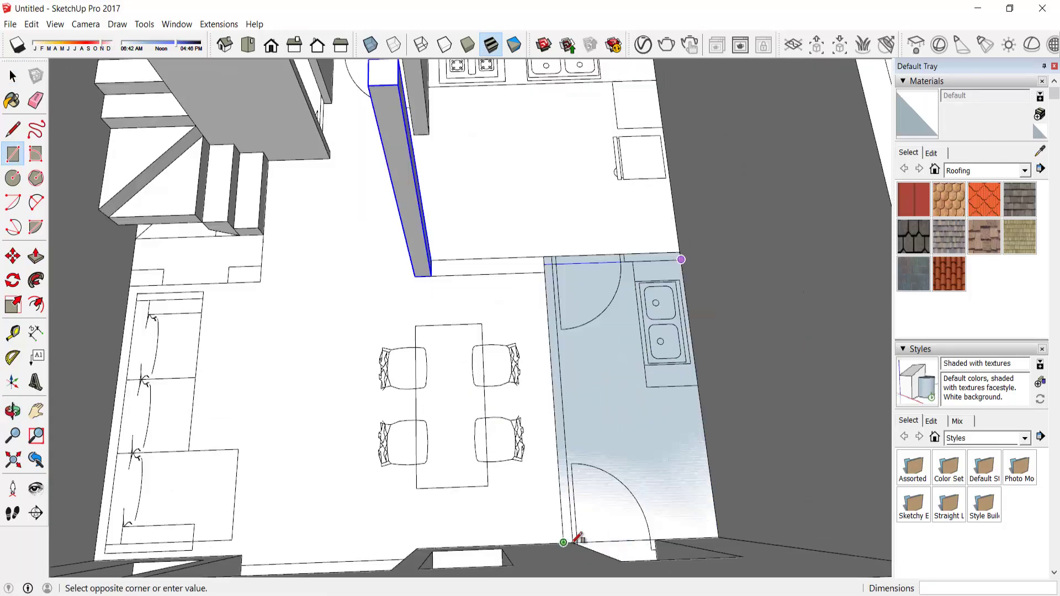
scroll(620, 449, "down", 3)
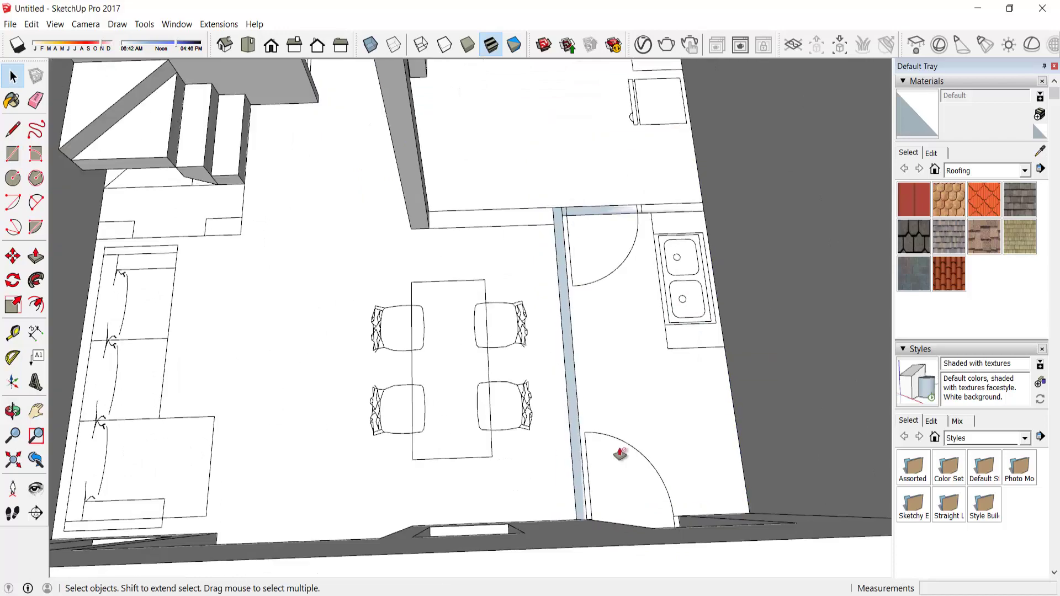
key("p")
left_click(563, 458)
left_click(568, 386)
middle_click_drag(568, 386, 573, 354)
scroll(573, 354, "up", 3)
- Cut a doorway rectangle out of the partition
key("r")
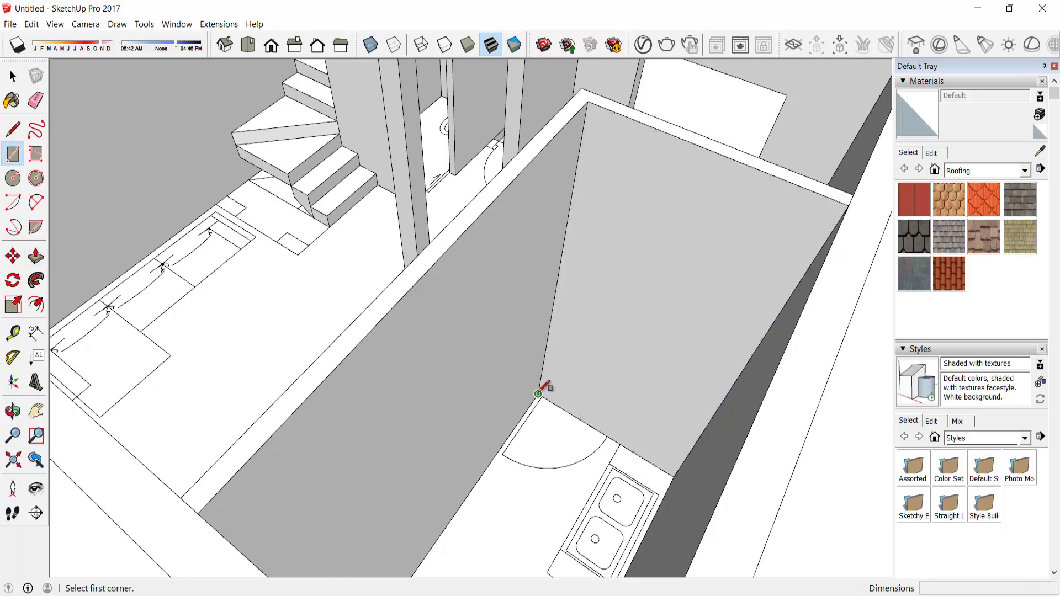
key("p")
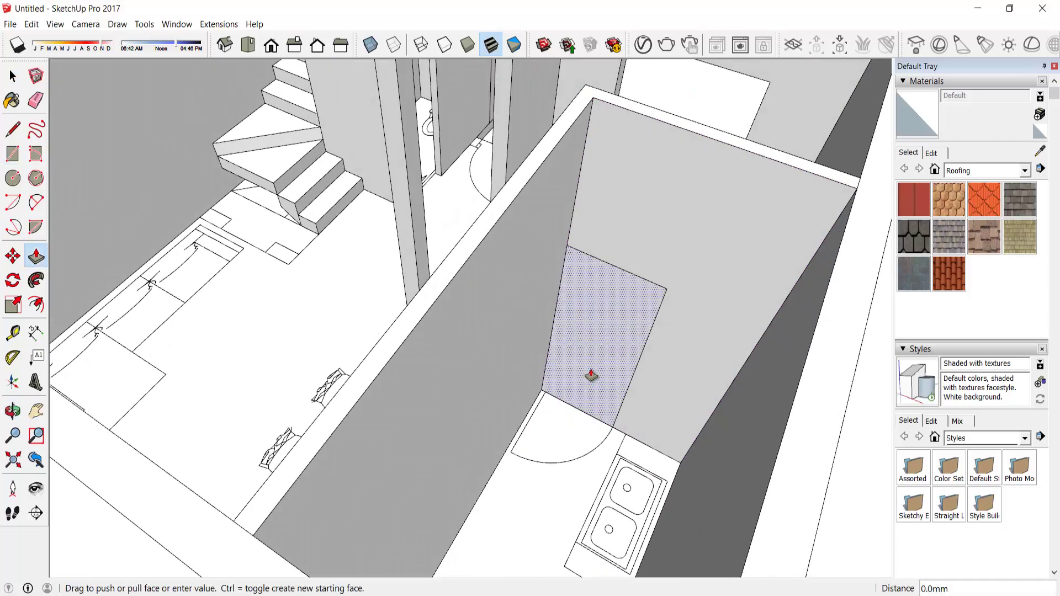
middle_click_drag(591, 374, 665, 412)
scroll(601, 395, "up", 3)
scroll(638, 389, "up", 2)
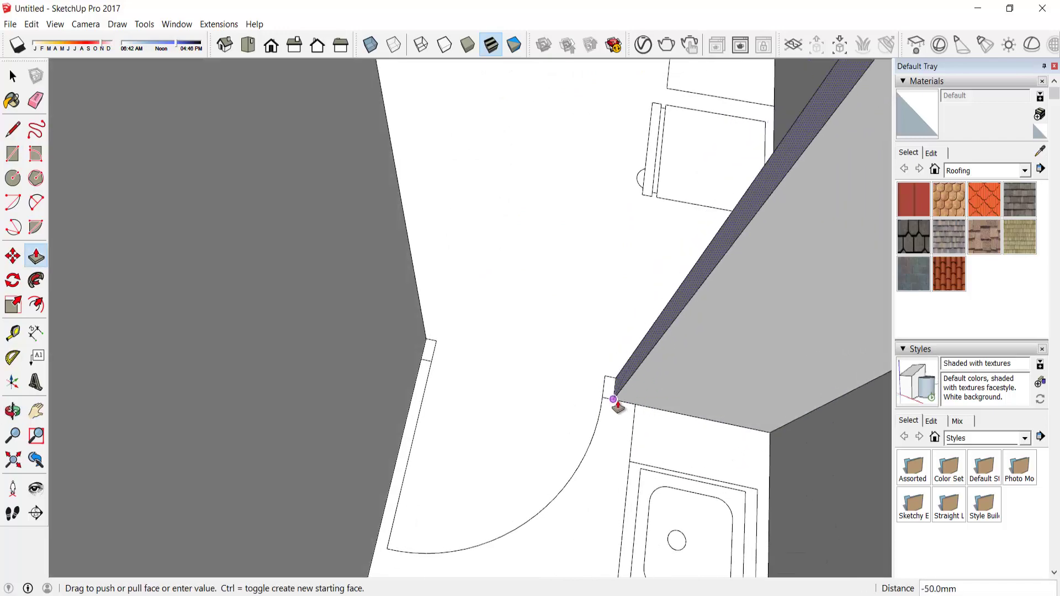
scroll(617, 403, "down", 5)
- Select the whole L-shaped partition and make it a group
key("space")
triple_click(651, 298)
right_click(650, 298)
left_click(686, 406)
scroll(429, 380, "up", 3)
middle_click_drag(428, 380, 535, 379)
- Change options for a wall piece from its right-click menu
key("p")
scroll(508, 372, "down", 2)
scroll(712, 416, "down", 3)
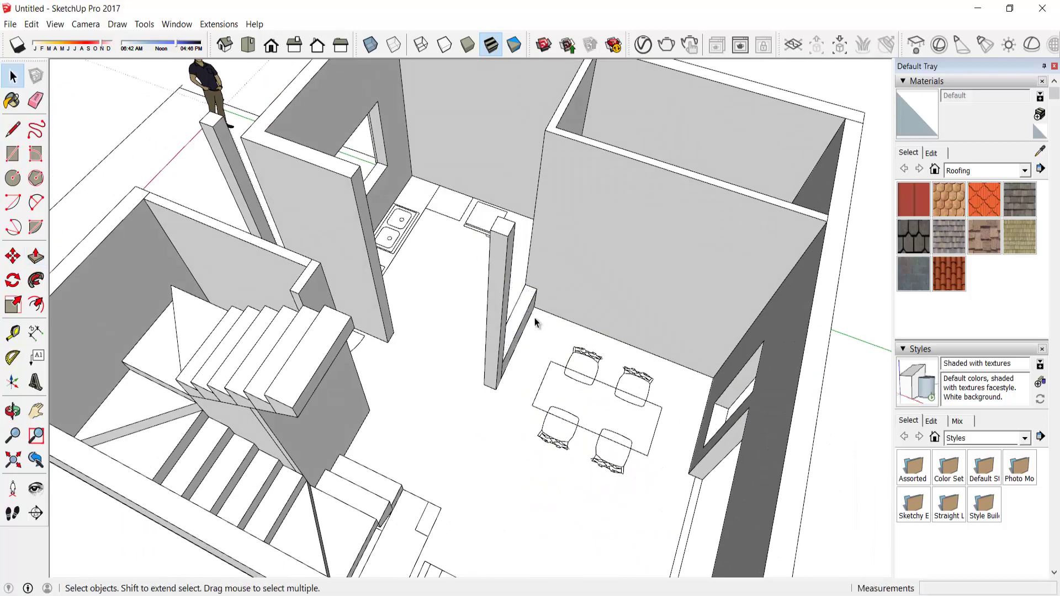
right_click(535, 322)
left_click(552, 419)
mouse_move(552, 419)
middle_mouse_down()
mouse_move(433, 404)
mouse_move(466, 402)
mouse_move(503, 465)
mouse_move(526, 333)
middle_mouse_up()
scroll(527, 333, "up", 5)
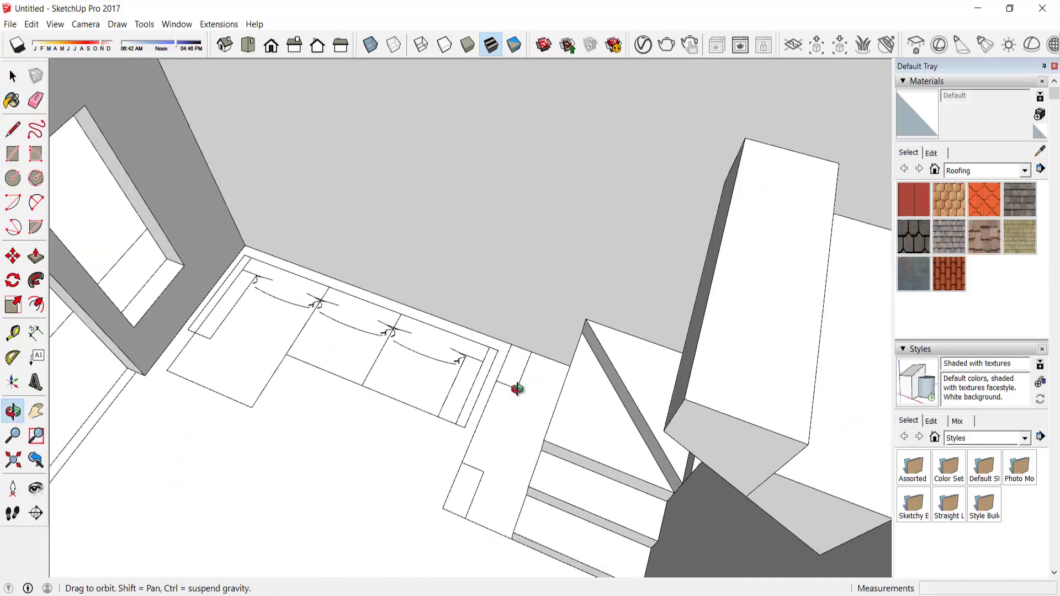
- Draw a small column footprint beside the stairs and raise it
middle_click_drag(518, 389, 514, 398)
key("r")
left_click(462, 462)
key("p")
left_click(465, 507)
scroll(485, 486, "down", 2)
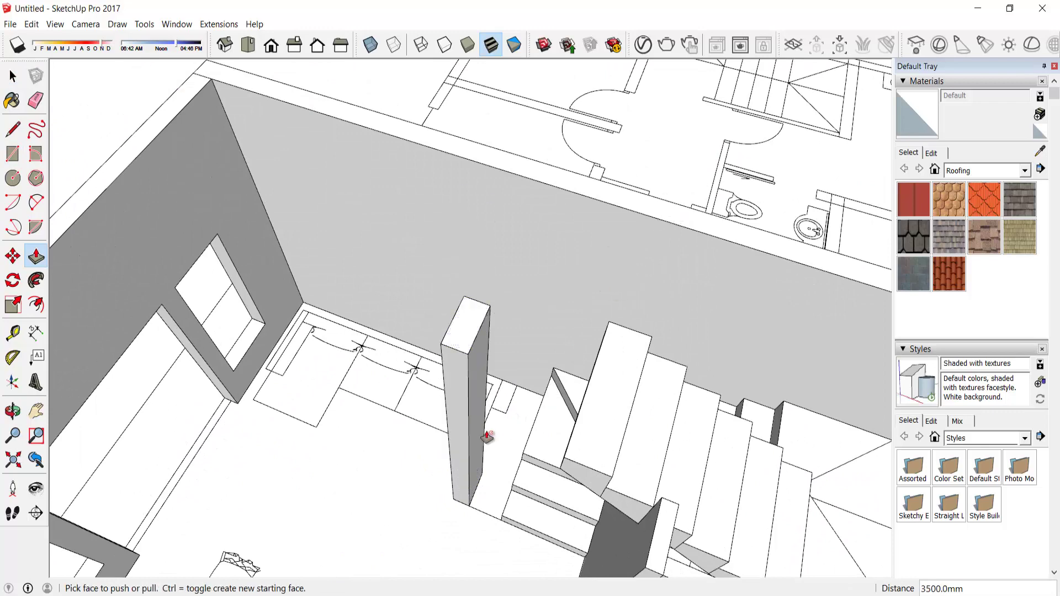
scroll(497, 418, "up", 3)
middle_click_drag(496, 418, 507, 417)
- Push away the thin wall between the columns to open the gap
key("m")
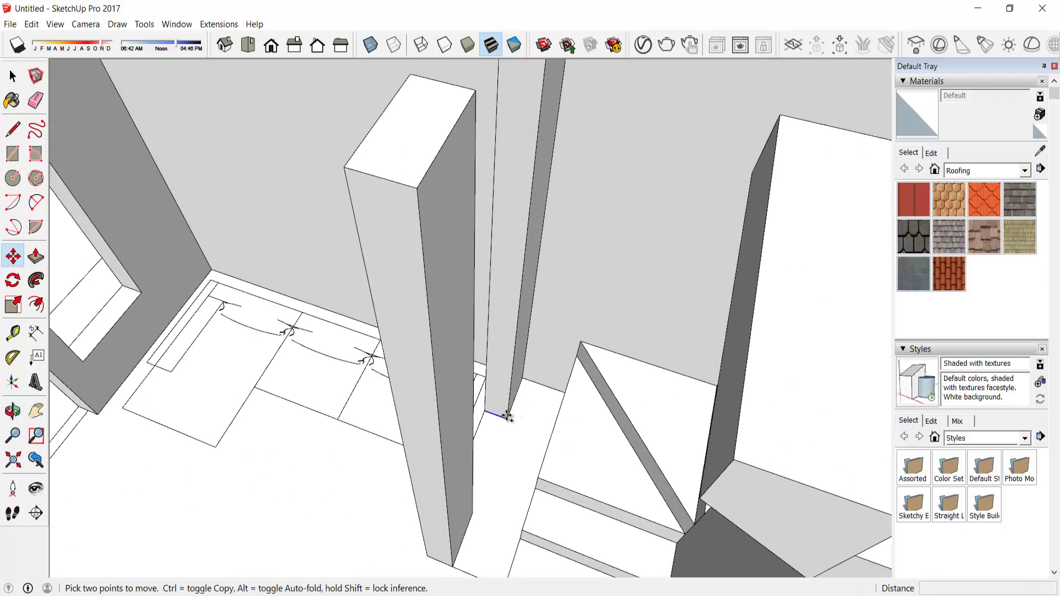
key("Escape")
middle_click_drag(574, 358, 504, 411)
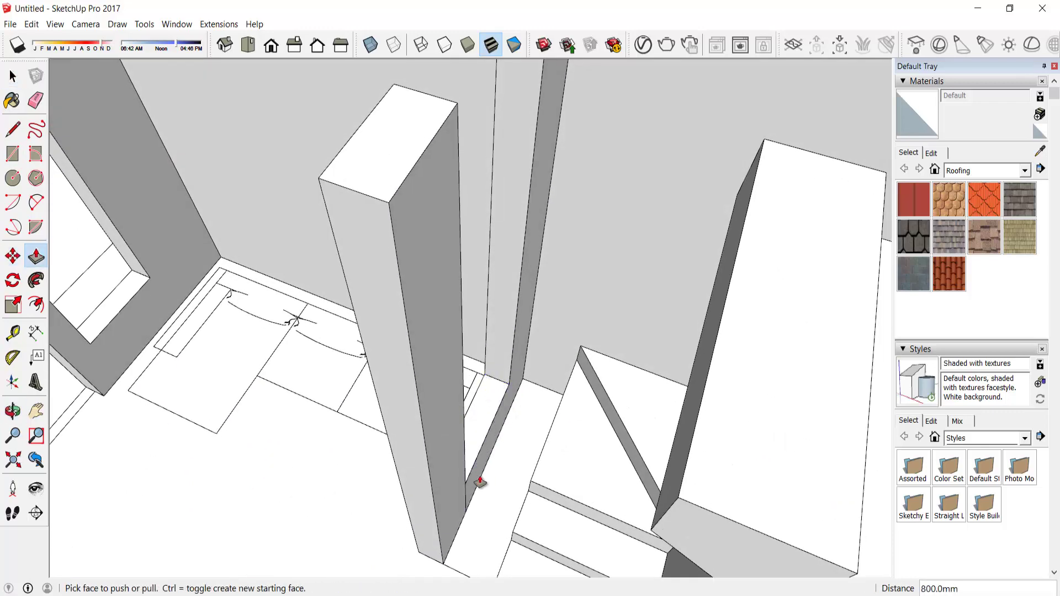
scroll(479, 482, "up", 2)
middle_click_drag(520, 331, 596, 304)
key("l")
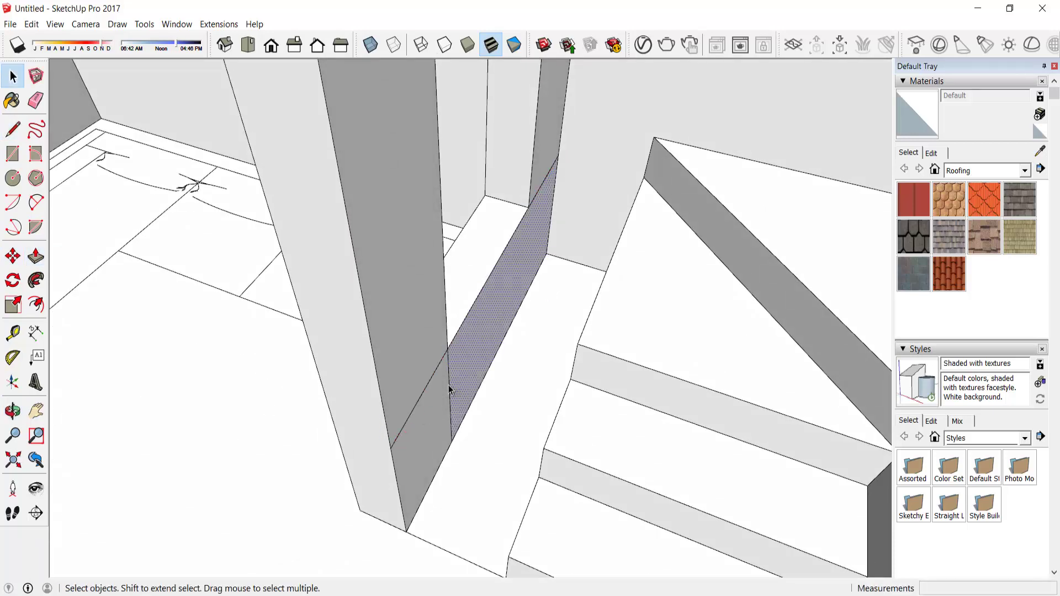
key("p")
mouse_move(470, 396)
left_mouse_down()
mouse_move(596, 296)
mouse_move(545, 362)
left_mouse_up()
middle_click_drag(545, 362, 519, 392)
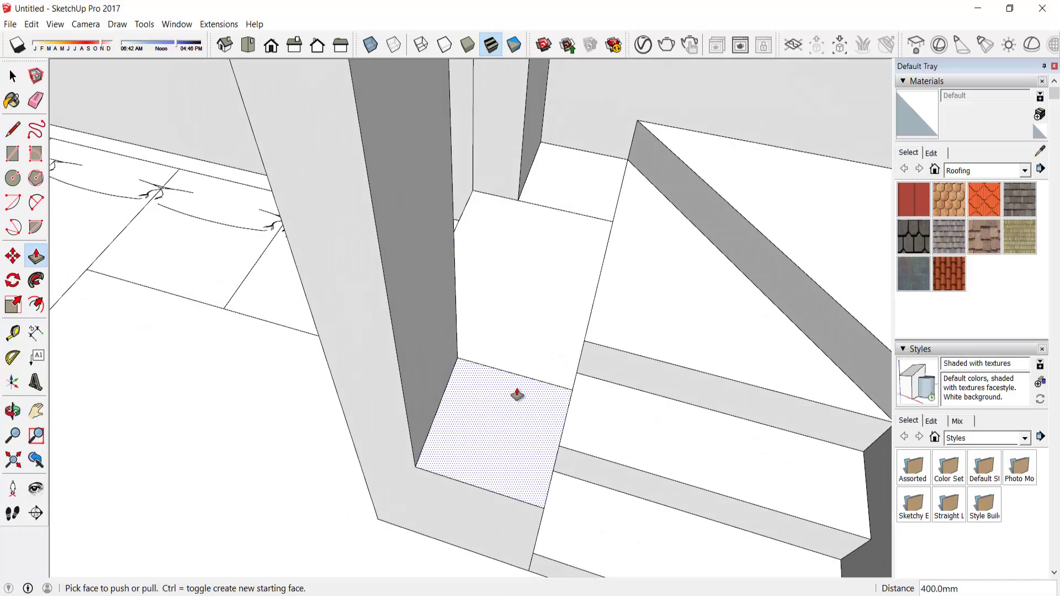
key("space")
left_click(523, 374)
- Select the whole U-shaped column beside the stairs and make it a group
mouse_move(562, 210)
middle_mouse_down()
mouse_move(575, 327)
mouse_move(524, 324)
middle_mouse_up()
left_click(524, 324)
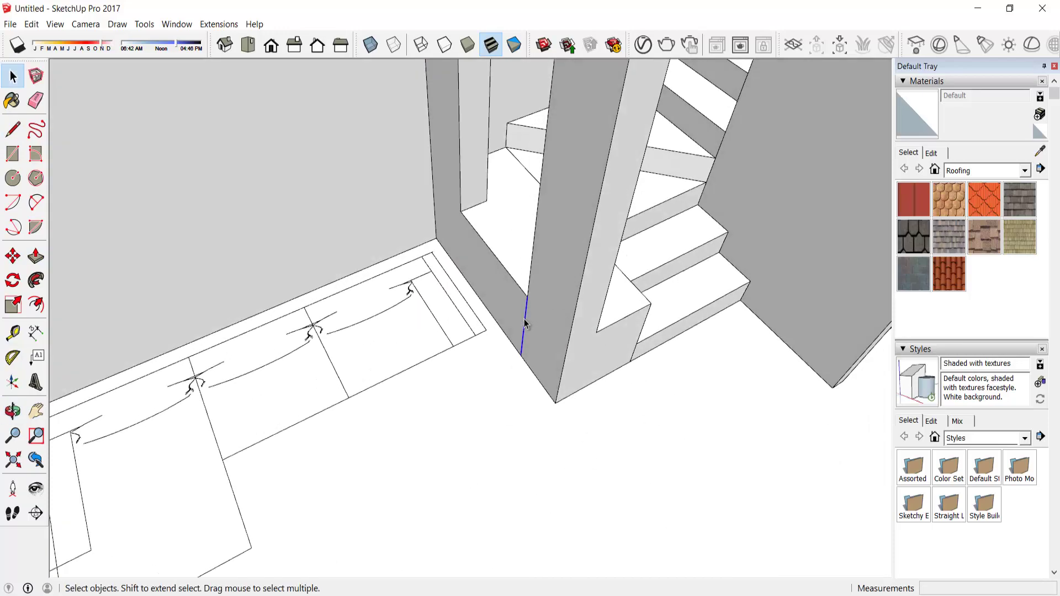
scroll(527, 326, "down", 5)
triple_click(564, 339)
right_click(563, 338)
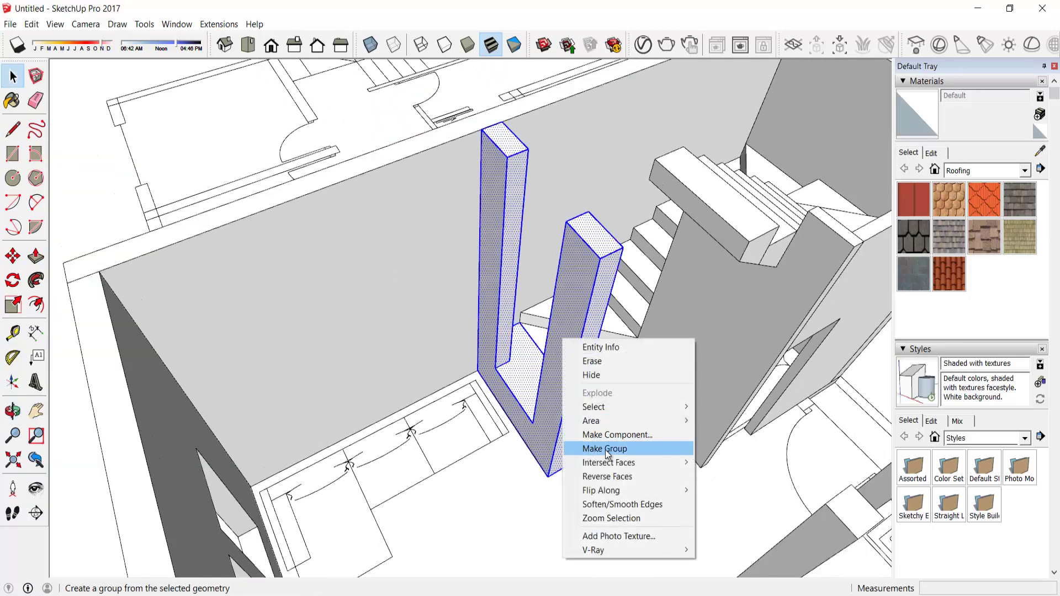
left_click(605, 450)
mouse_move(605, 449)
middle_mouse_down()
mouse_move(264, 420)
mouse_move(397, 331)
middle_mouse_up()
- Raise the L-shaped kitchen countertop and make it a group
scroll(303, 350, "up", 3)
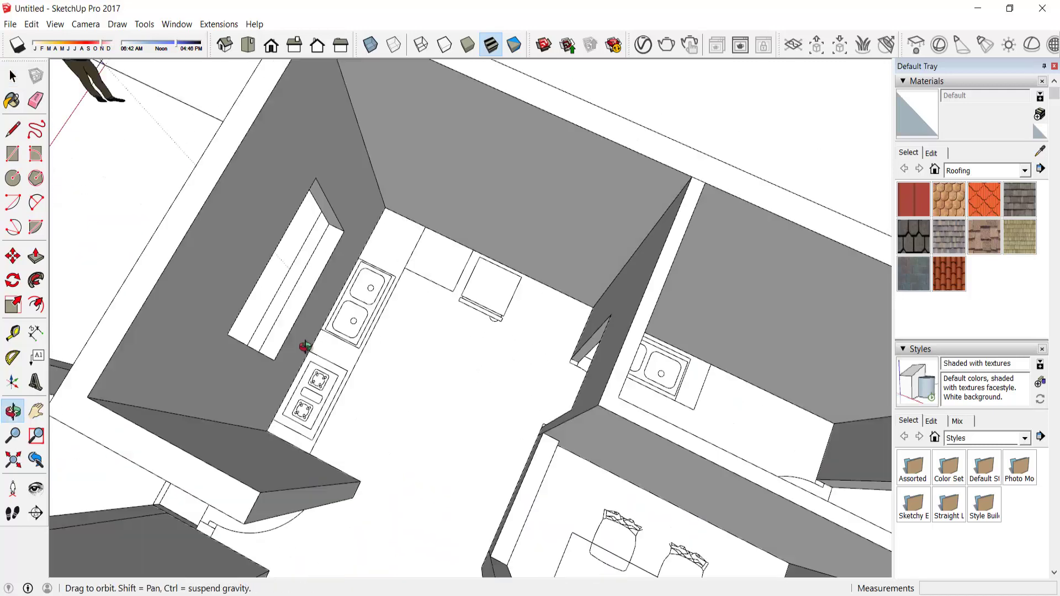
key("r")
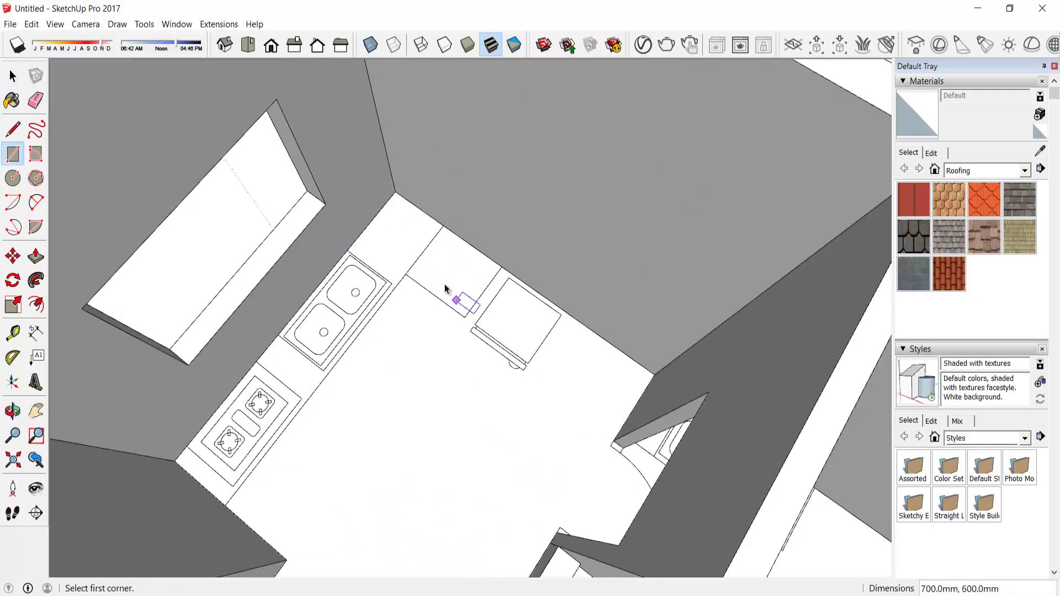
key("p")
left_click_drag(455, 273, 447, 258)
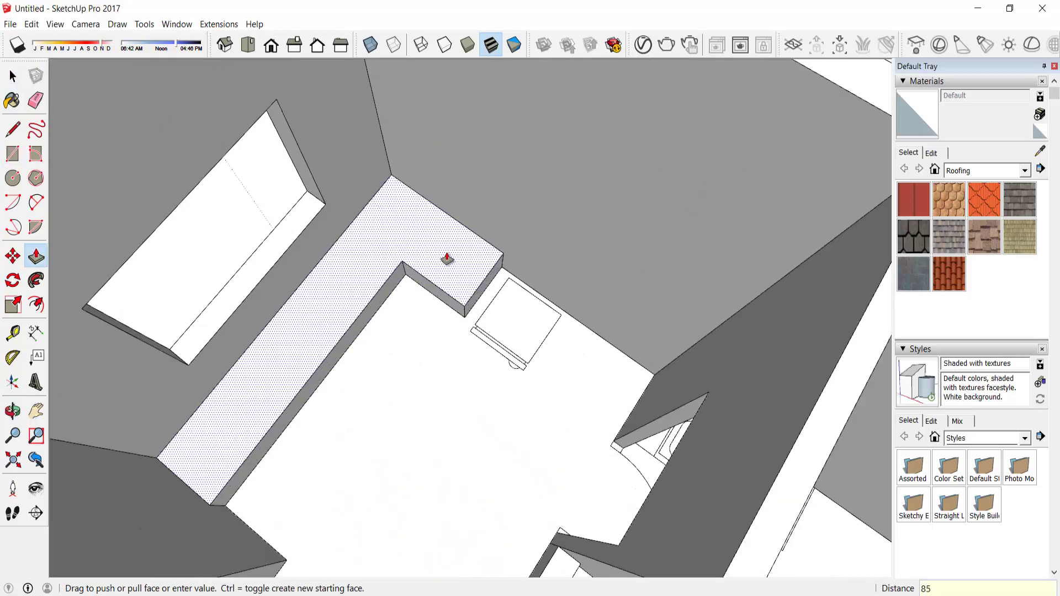
key("space")
triple_click(443, 244)
right_click(457, 243)
left_click(497, 353)
scroll(630, 211, "down", 5)
middle_click_drag(631, 211, 702, 287)
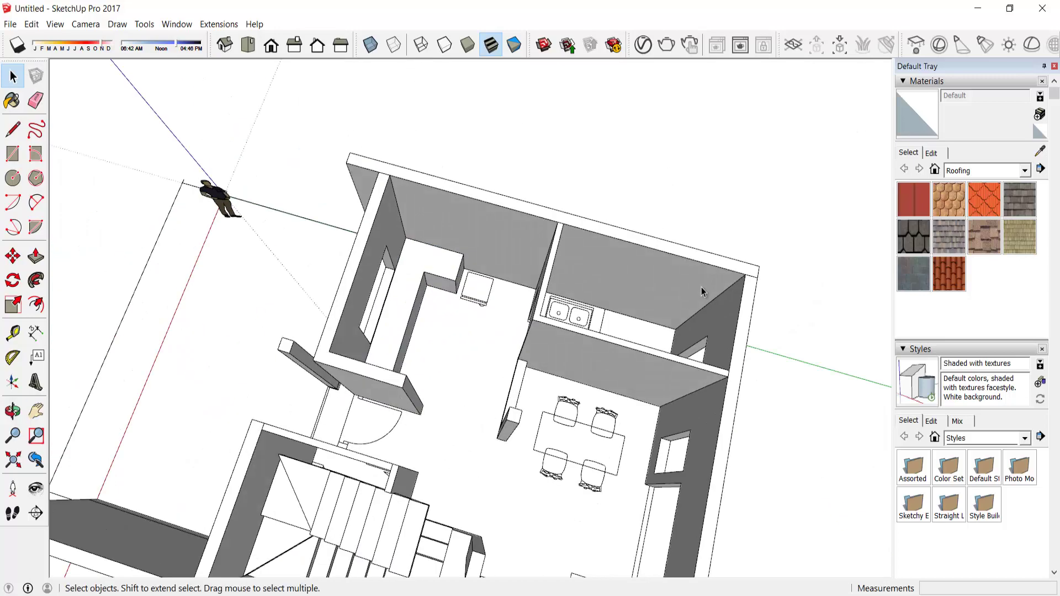
- Draw an 1800x800 tabletop between the dining chairs and pull it up 750 mm
scroll(701, 287, "up", 3)
scroll(634, 291, "up", 3)
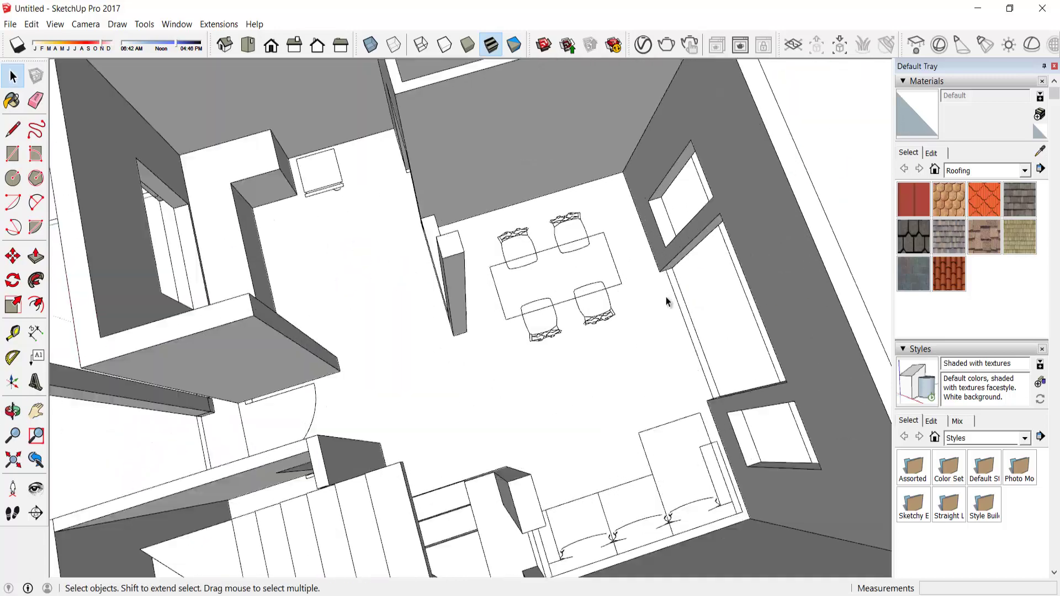
left_click(621, 285)
key("p")
left_click_drag(585, 276, 592, 259)
key("Return")
- Offset the table's front face by 50 and push the inner panel through to form legs
scroll(592, 259, "up", 3)
scroll(554, 287, "up", 3)
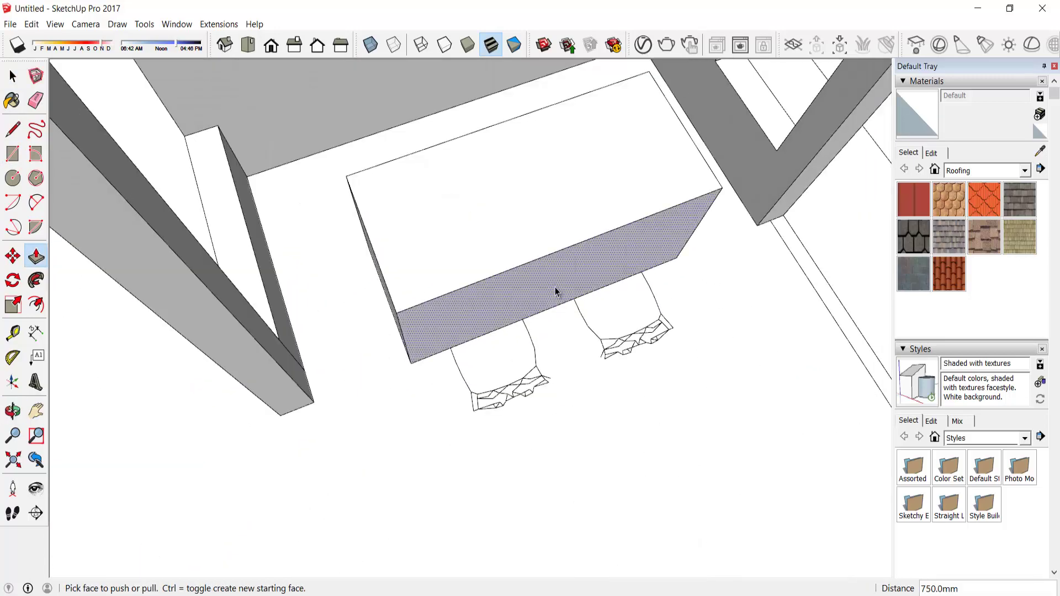
key("space")
left_click(558, 291)
left_click(546, 258)
type("50")
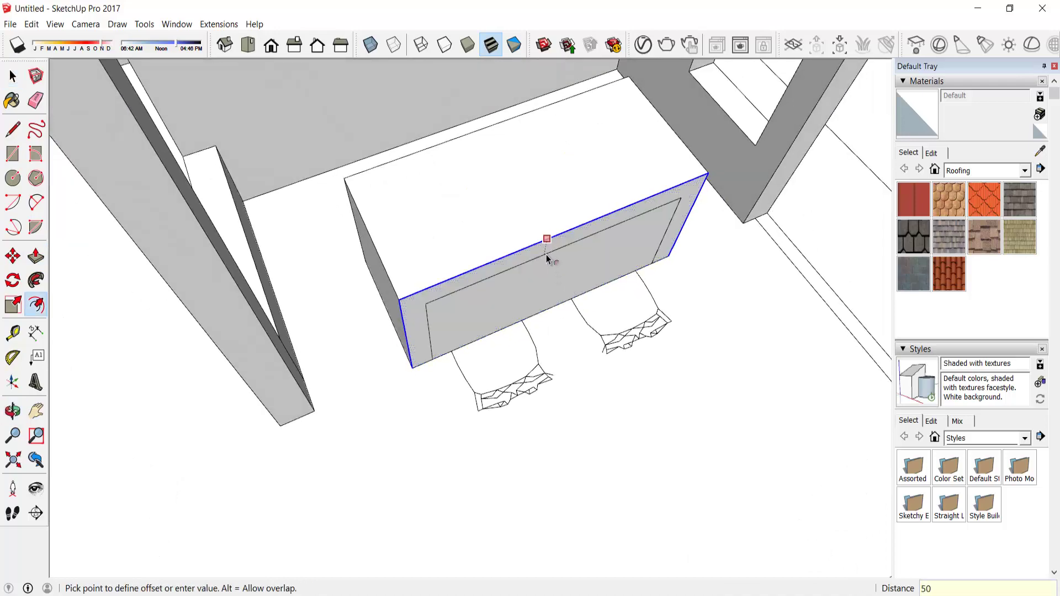
left_click(552, 264)
key("p")
left_click_drag(552, 264, 556, 113)
- Select the whole dining table and make it a group
key("space")
triple_click(581, 186)
right_click(581, 186)
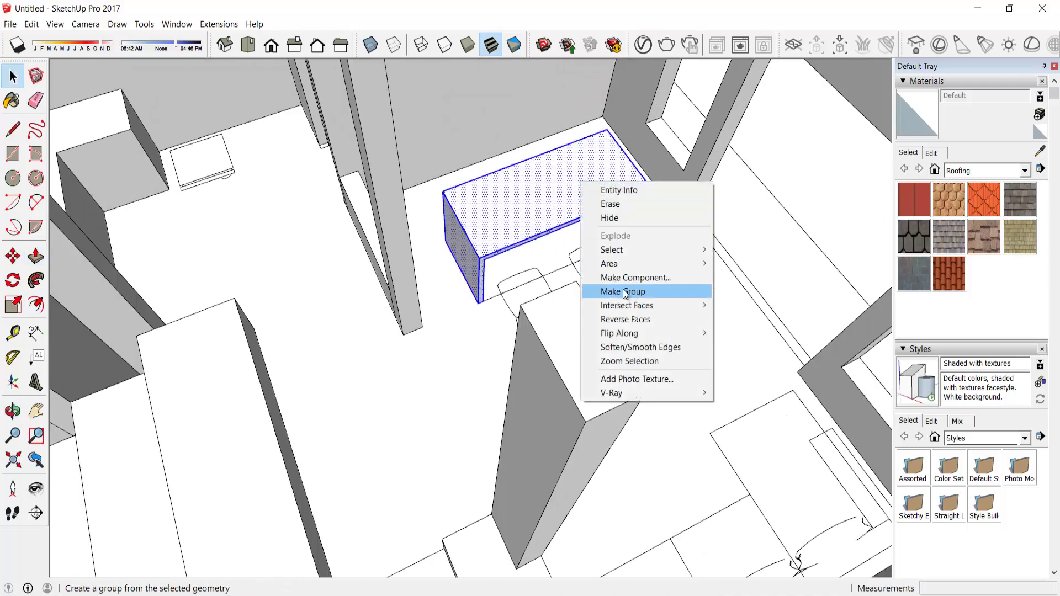
left_click(623, 289)
scroll(622, 289, "down", 5)
mouse_move(757, 165)
middle_mouse_down()
mouse_move(900, 298)
mouse_move(813, 267)
mouse_move(473, 313)
mouse_move(509, 170)
mouse_move(438, 351)
mouse_move(393, 277)
middle_mouse_up()
- Extrude the small corner rectangle into a post at the open front corner
scroll(254, 439, "up", 5)
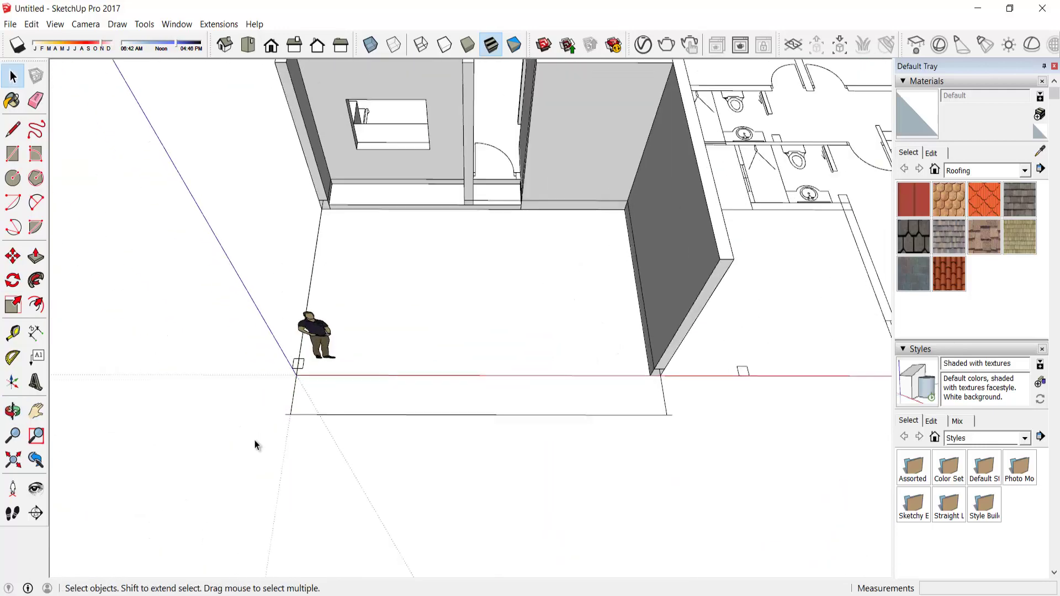
scroll(303, 343, "up", 3)
key("r")
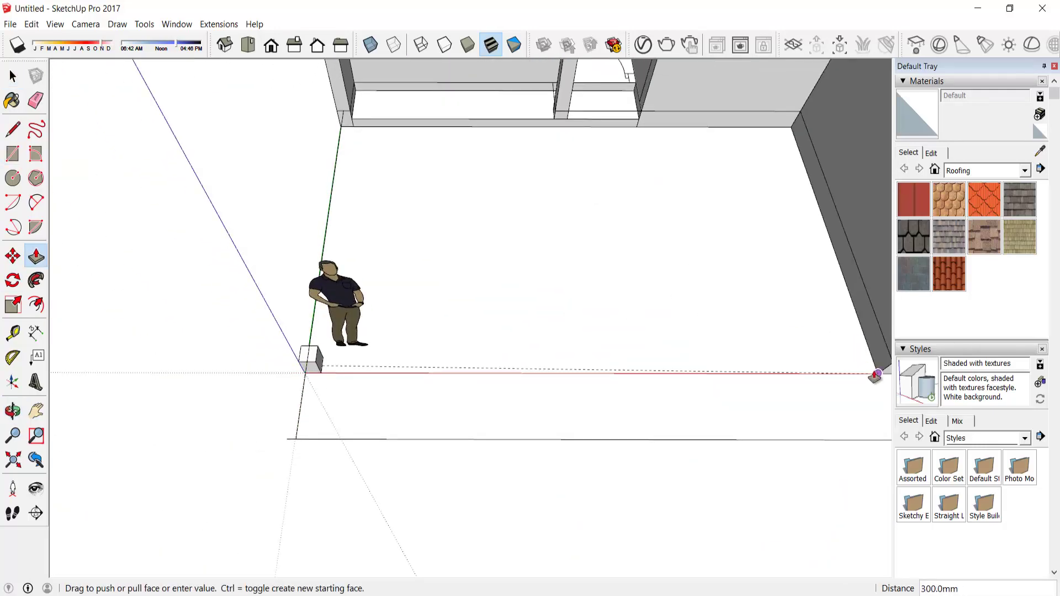
left_click(312, 358)
scroll(309, 359, "down", 4)
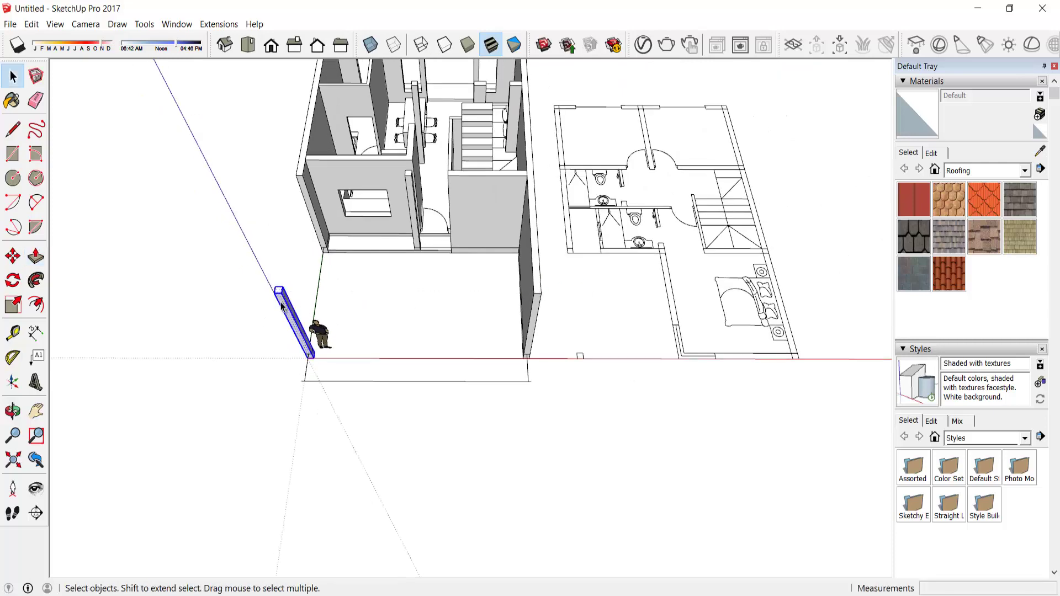
right_click(280, 302)
mouse_move(280, 303)
middle_mouse_down()
mouse_move(379, 152)
mouse_move(332, 166)
middle_mouse_up()
- Draw a strip along the wall top, pull it into a beam, and group it
key("r")
left_click(310, 148)
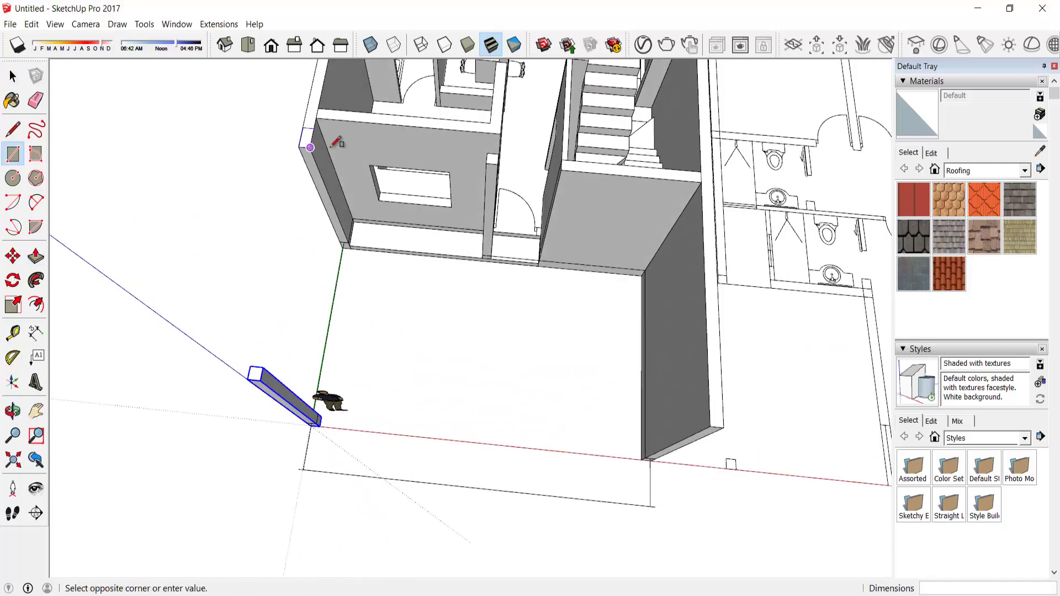
scroll(611, 160, "up", 3)
left_click(611, 160)
key("p")
left_click(502, 174)
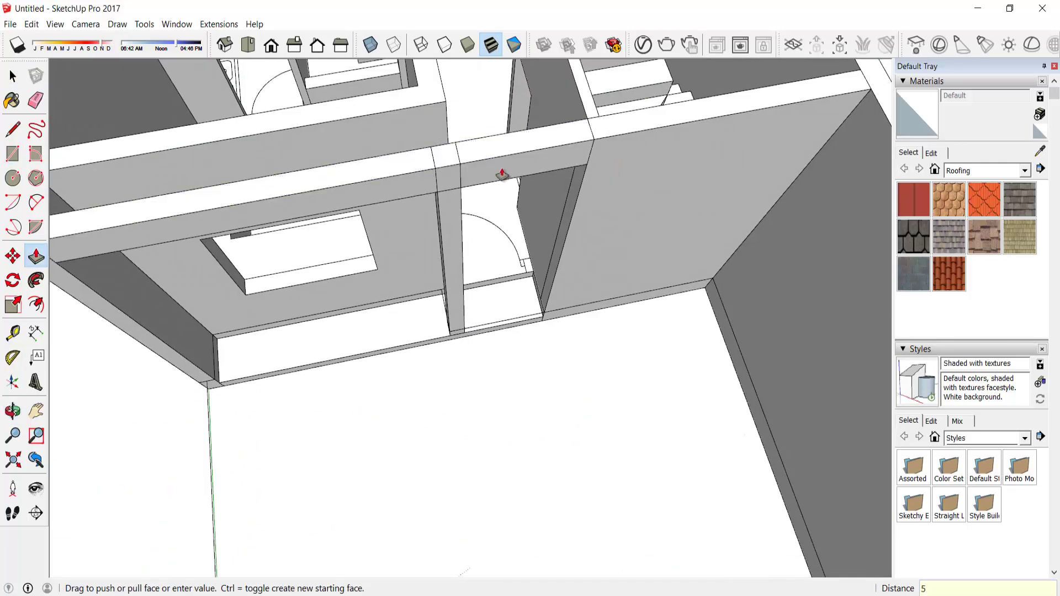
mouse_move(502, 205)
middle_mouse_down()
mouse_move(530, 351)
mouse_move(583, 219)
middle_mouse_up()
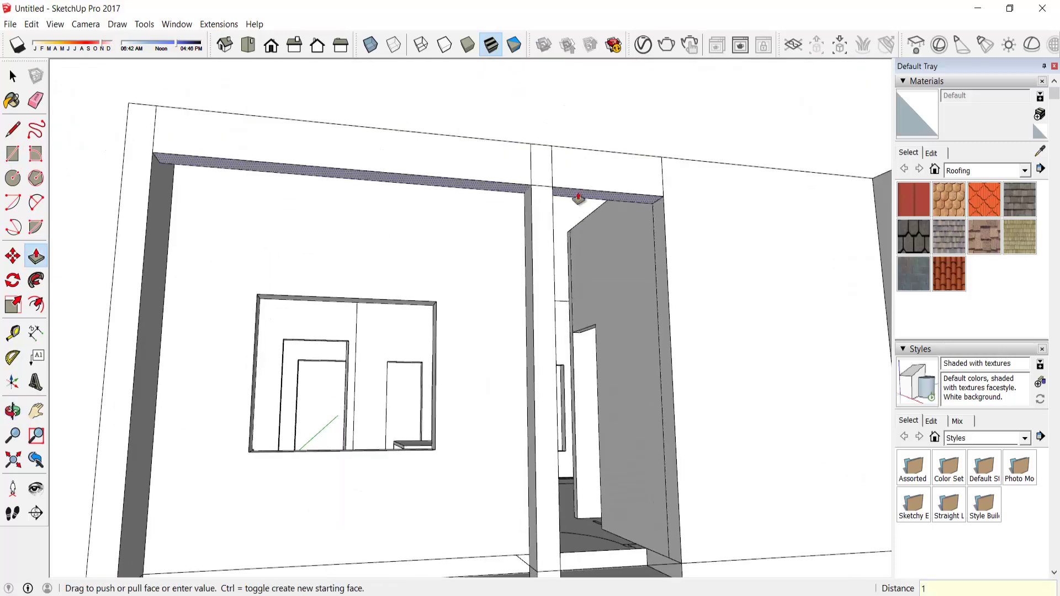
right_click(597, 185)
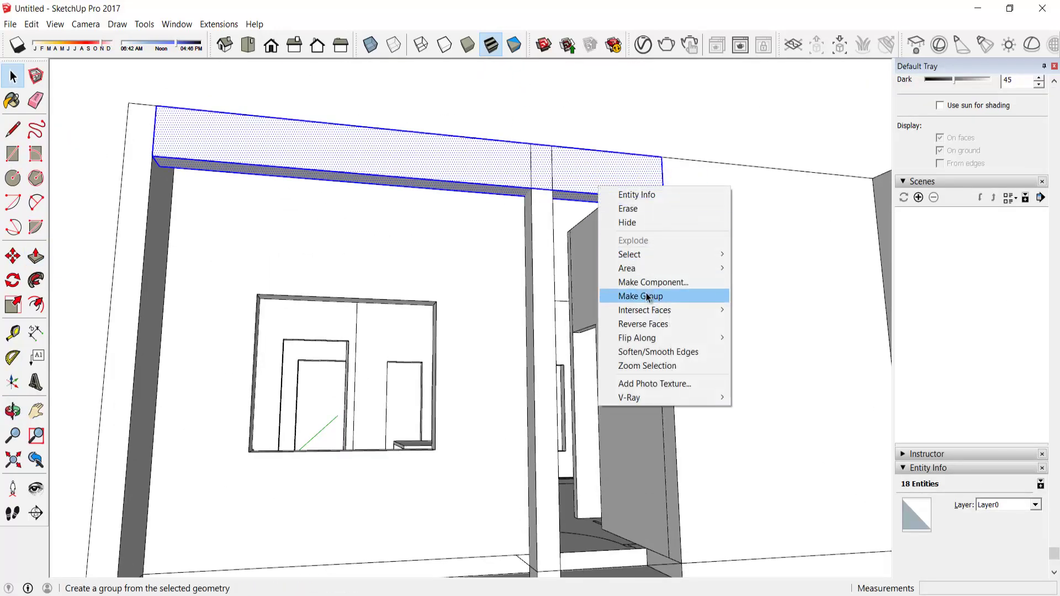
left_click(650, 293)
mouse_move(650, 293)
middle_mouse_down()
mouse_move(624, 203)
mouse_move(514, 504)
mouse_move(484, 402)
middle_mouse_up()
- Open the column group for editing, adjust it with Push/Pull, and exit the group
scroll(485, 386, "up", 3)
double_click(490, 314)
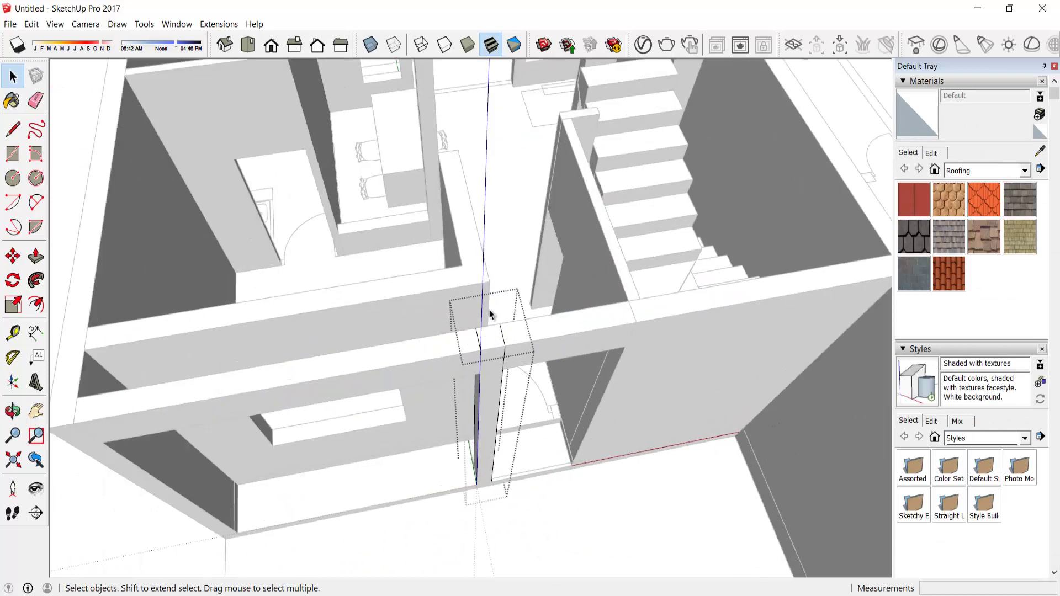
key("space")
key("Escape")
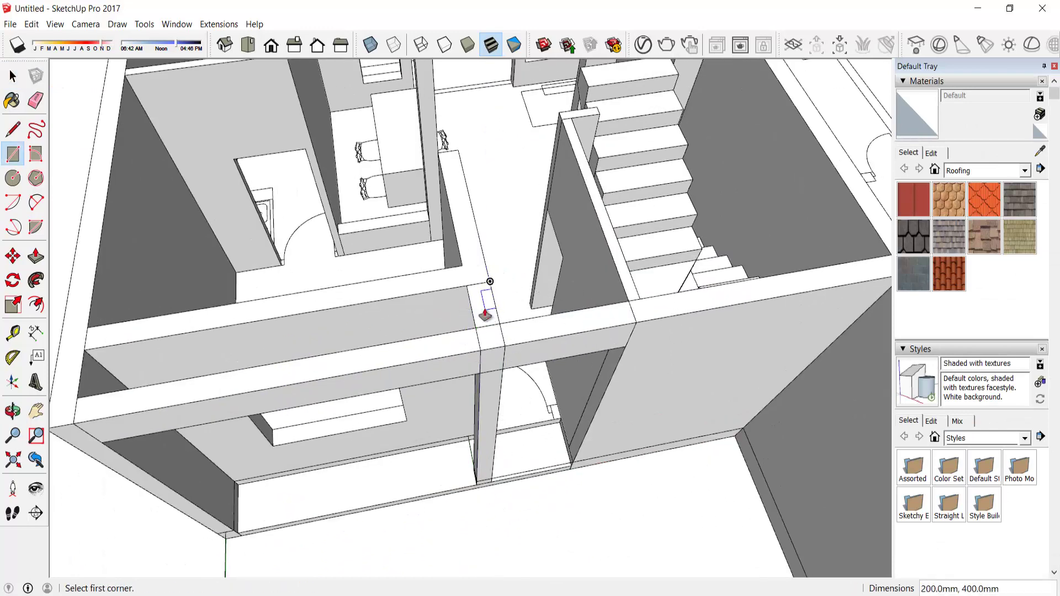
key("space")
right_click(489, 315)
left_click(556, 424)
double_click(488, 402)
key("p")
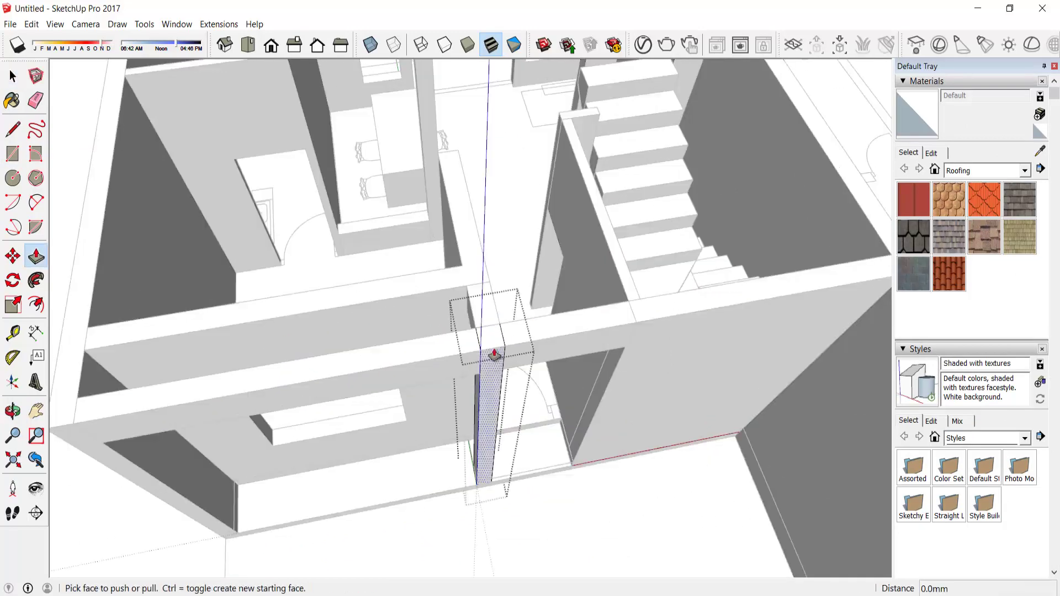
key("space")
key("Escape")
scroll(546, 368, "down", 5)
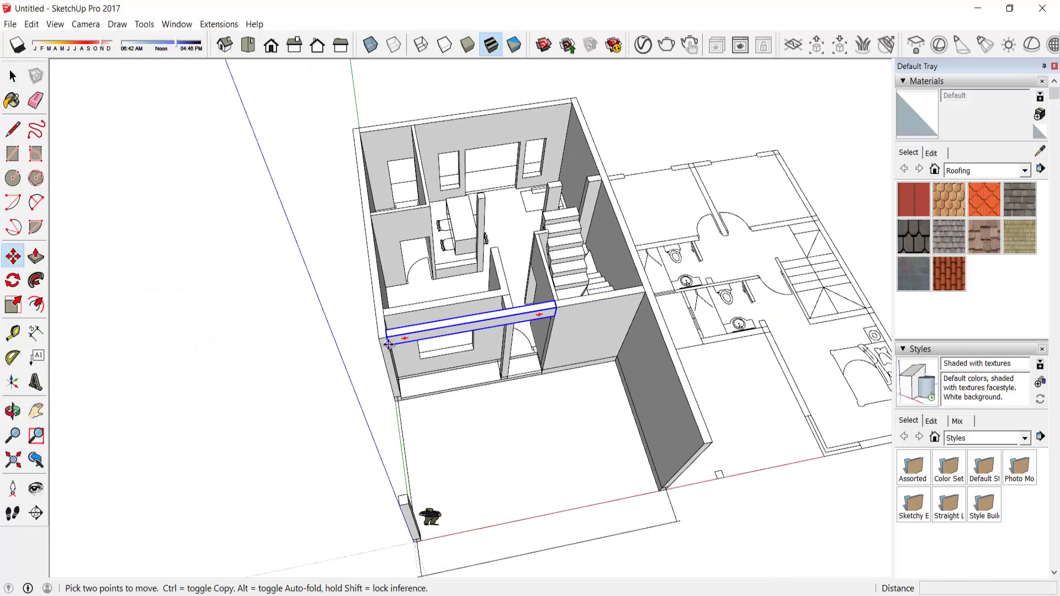
- Place a beam copy at the corner post and pull its lower face down to set the depth
left_click(405, 499)
scroll(405, 486, "up", 2)
key("space")
scroll(411, 413, "up", 5)
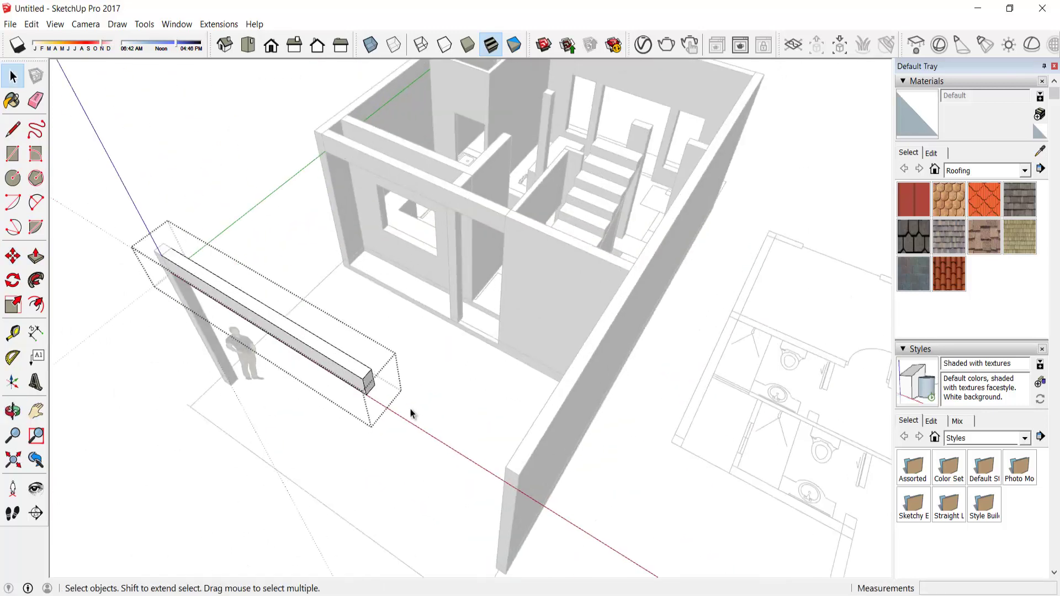
middle_click_drag(533, 414, 497, 213)
scroll(553, 128, "up", 5)
left_click_drag(554, 127, 554, 160)
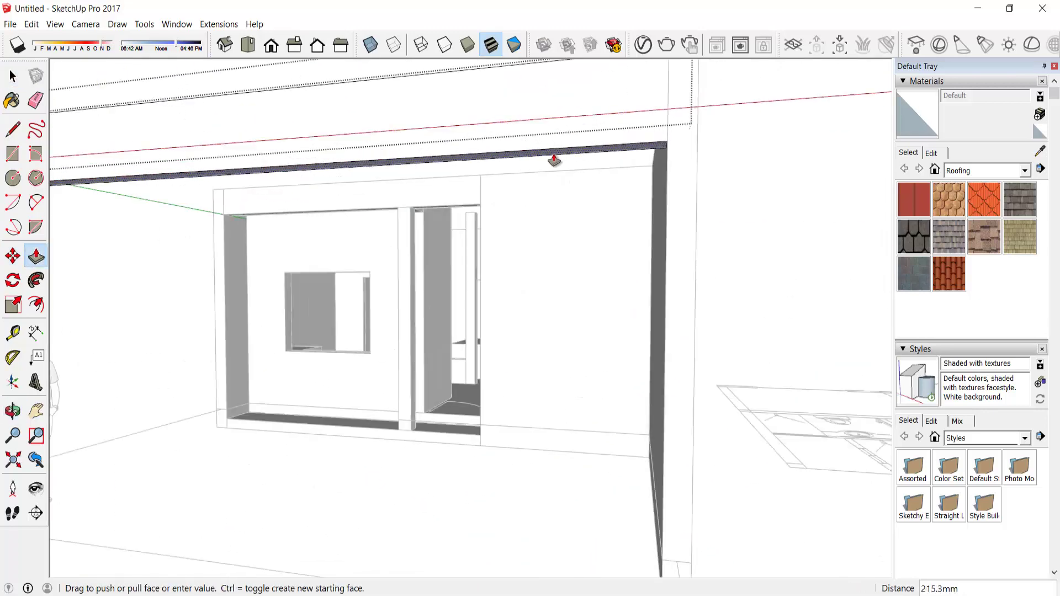
key("space")
scroll(554, 160, "down", 5)
mouse_move(598, 166)
middle_mouse_down()
mouse_move(620, 272)
mouse_move(456, 310)
middle_mouse_up()
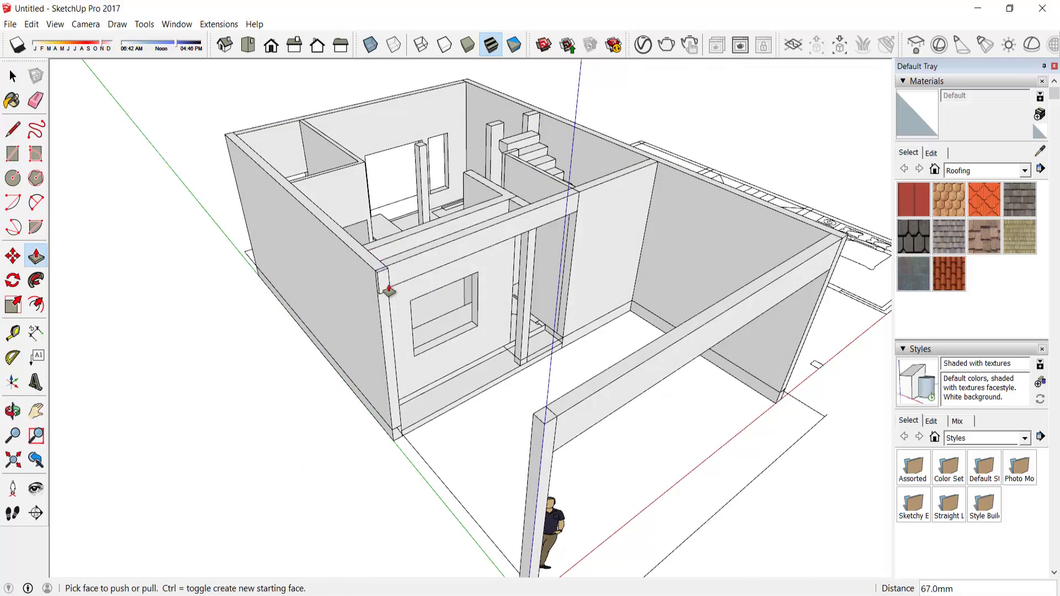
right_click(498, 378)
- Move the upper-floor plan drawing up onto the tops of the ground-floor walls
left_click(546, 480)
scroll(546, 480, "down", 5)
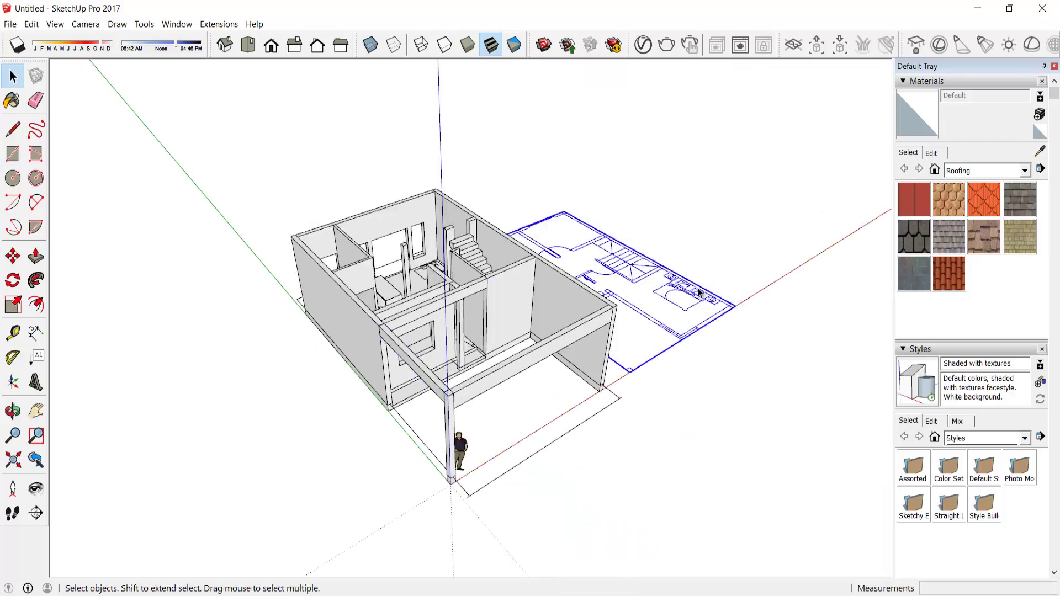
middle_click_drag(546, 480, 831, 379)
key("m")
left_click(770, 368)
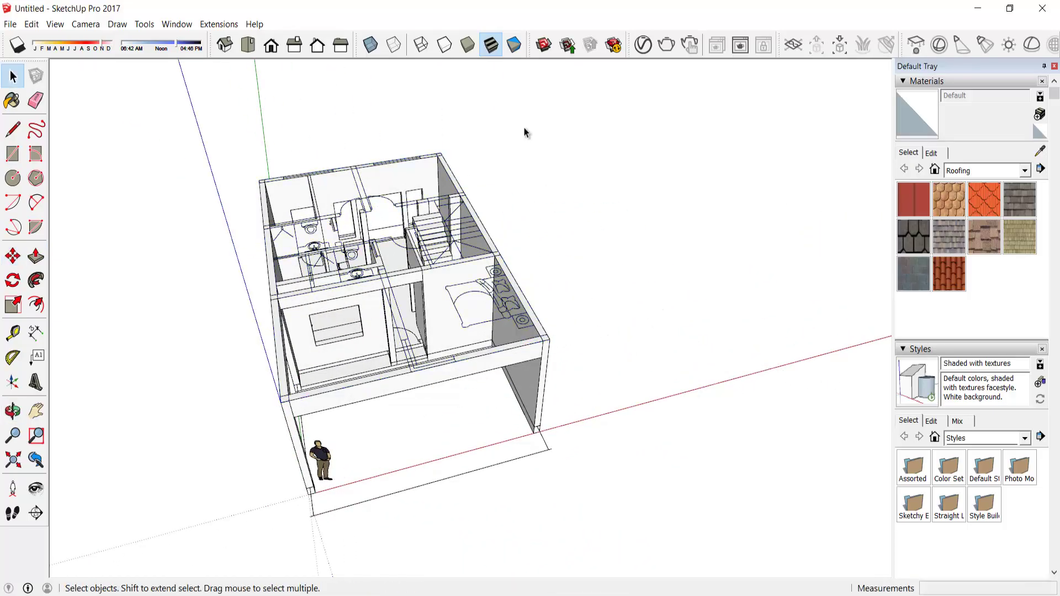
scroll(524, 133, "up", 5)
- Orbit around the staircase and the whole house to check the plan's placement
mouse_move(457, 149)
middle_mouse_down()
mouse_move(684, 206)
mouse_move(781, 353)
mouse_move(454, 212)
mouse_move(497, 248)
mouse_move(462, 253)
mouse_move(647, 293)
middle_mouse_up()
scroll(497, 249, "down", 3)
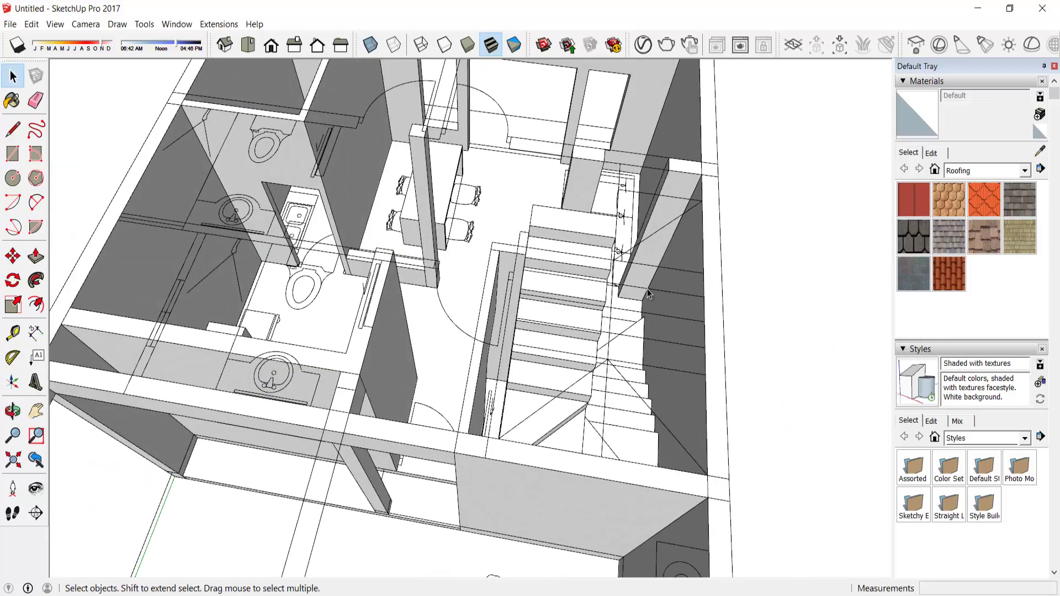
scroll(648, 293, "down", 5)
mouse_move(492, 173)
middle_mouse_down()
mouse_move(475, 237)
mouse_move(373, 138)
mouse_move(692, 404)
mouse_move(527, 232)
mouse_move(374, 298)
middle_mouse_up()
key("Escape")
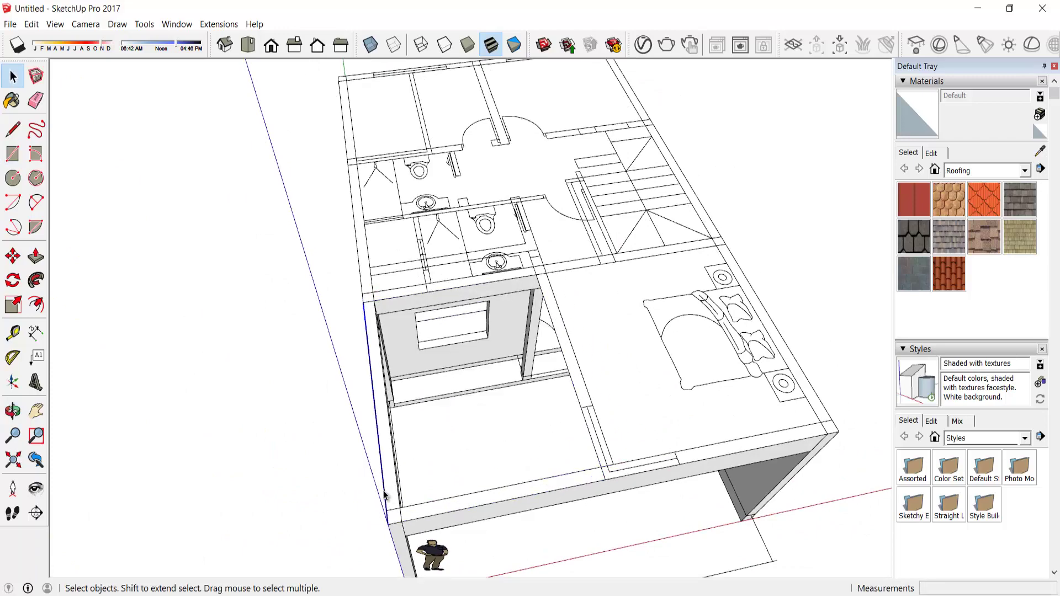
mouse_move(385, 495)
middle_mouse_down()
mouse_move(619, 337)
mouse_move(635, 296)
middle_mouse_up()
scroll(634, 296, "up", 5)
- Select the staircase group and move the view in close to it
scroll(586, 271, "up", 3)
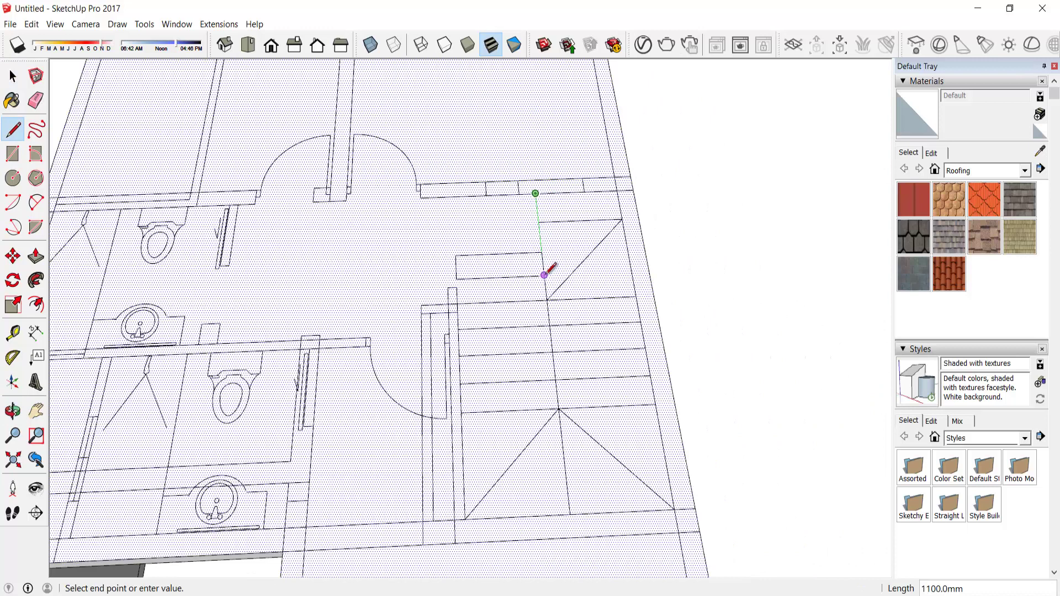
key("space")
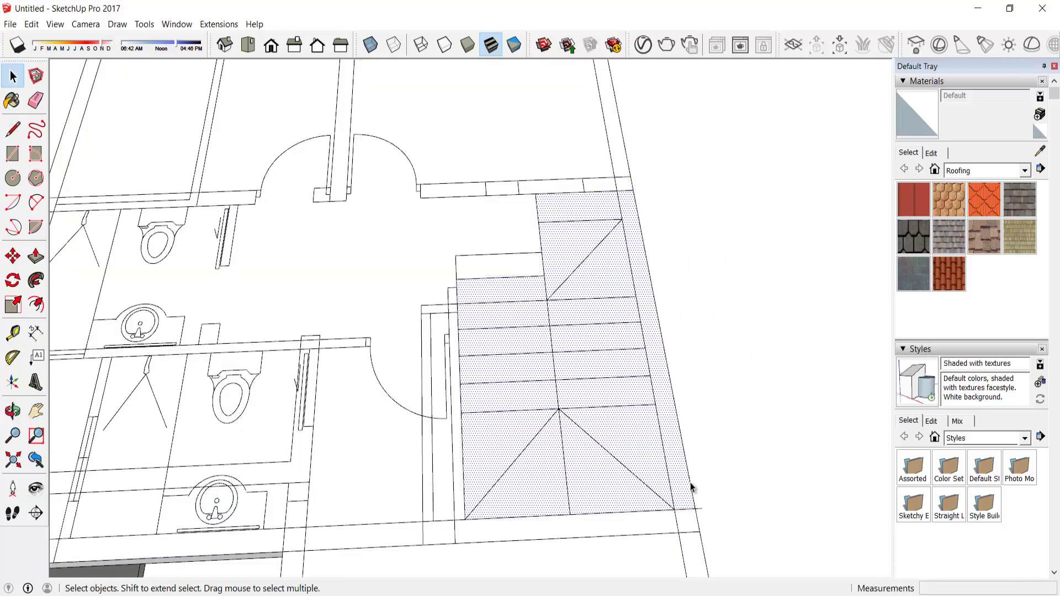
scroll(655, 265, "down", 2)
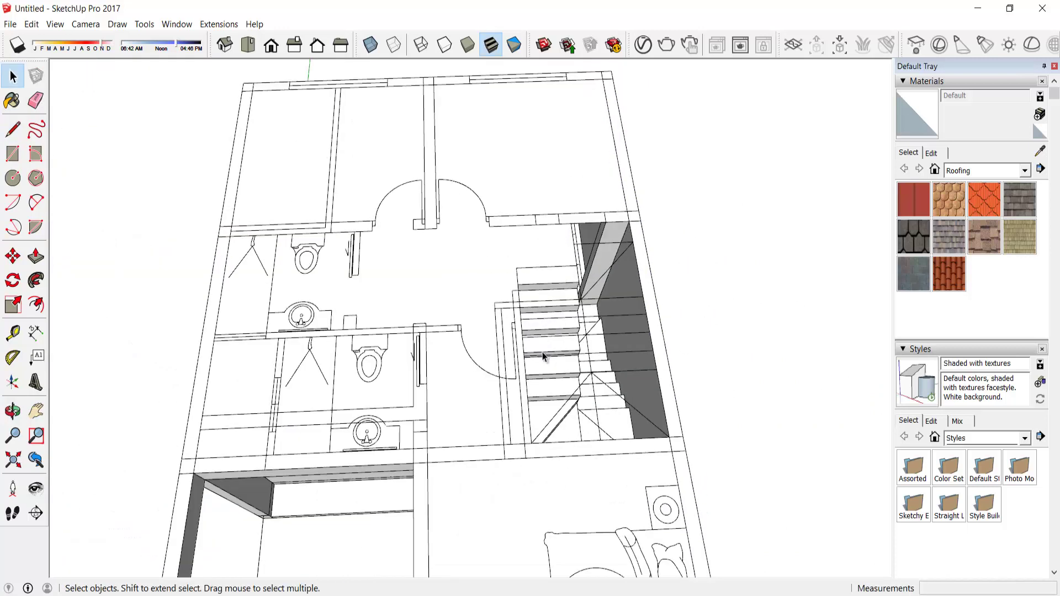
key("p")
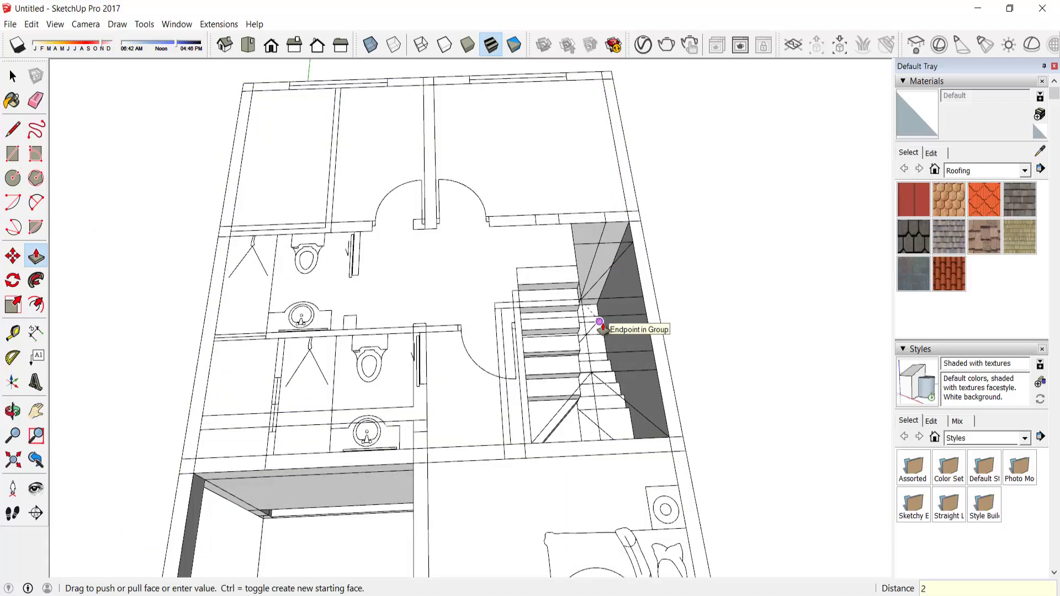
key("space")
left_click(558, 133)
right_click(558, 132)
mouse_move(558, 133)
middle_mouse_down()
mouse_move(456, 249)
mouse_move(514, 186)
mouse_move(478, 203)
mouse_move(688, 78)
mouse_move(447, 239)
mouse_move(367, 230)
middle_mouse_up()
- Edit the staircase and stair-top groups with Push/Pull to fit the slab opening
double_click(323, 248)
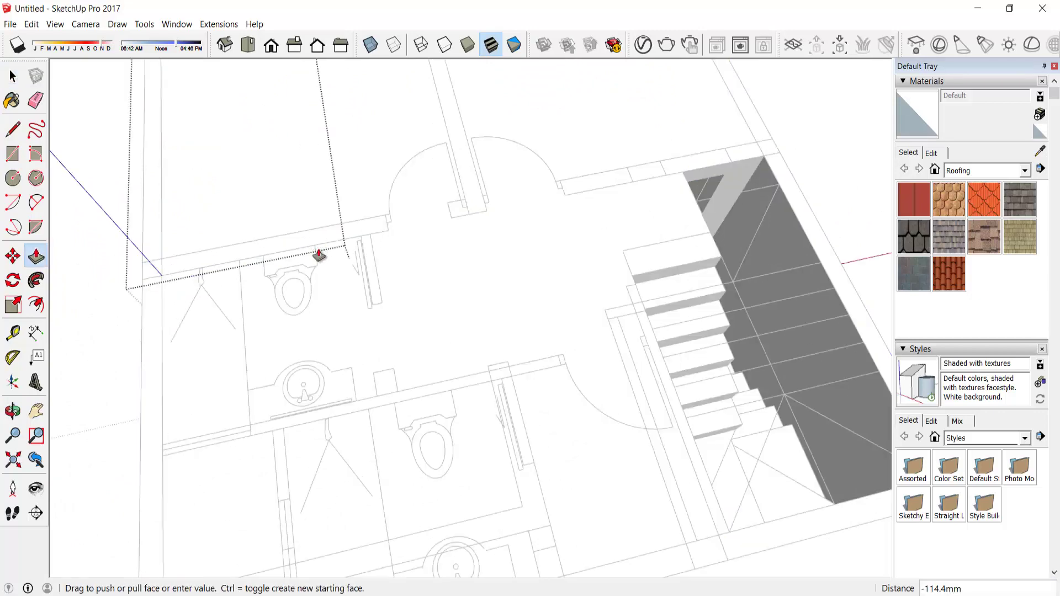
key("space")
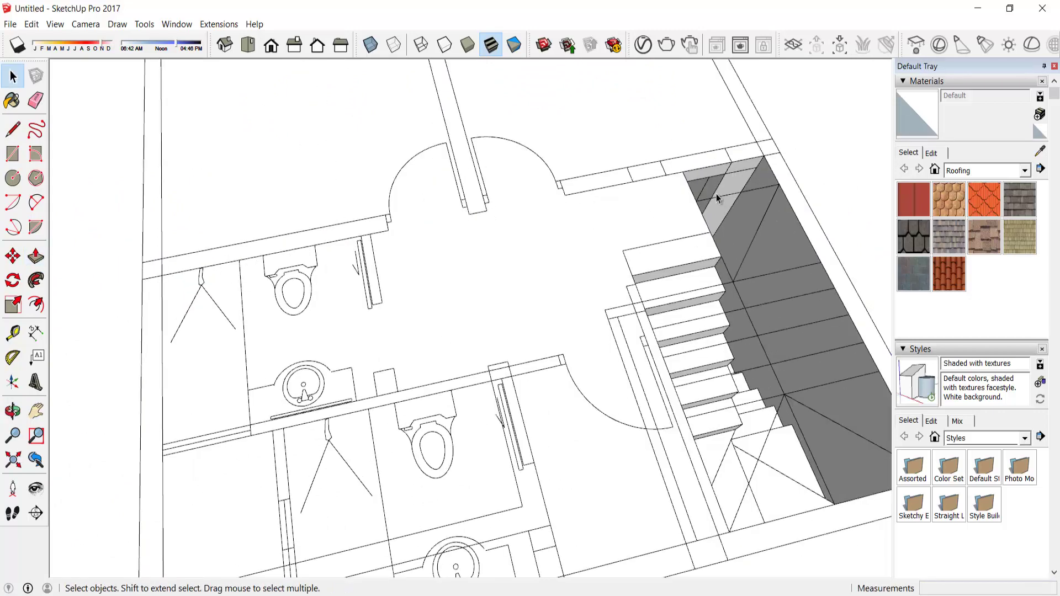
double_click(740, 155)
key("space")
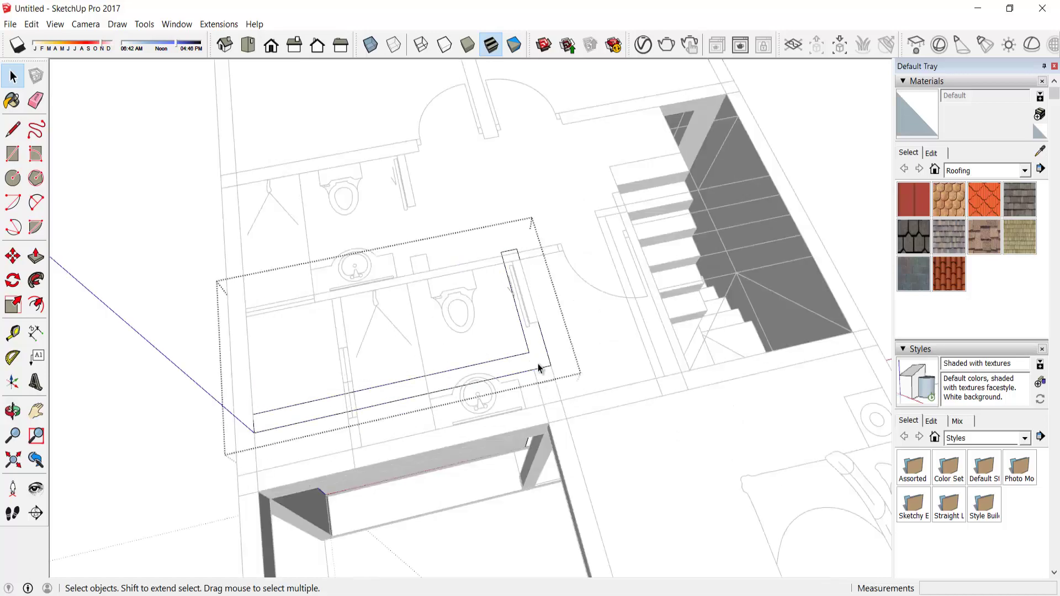
key("p")
key("space")
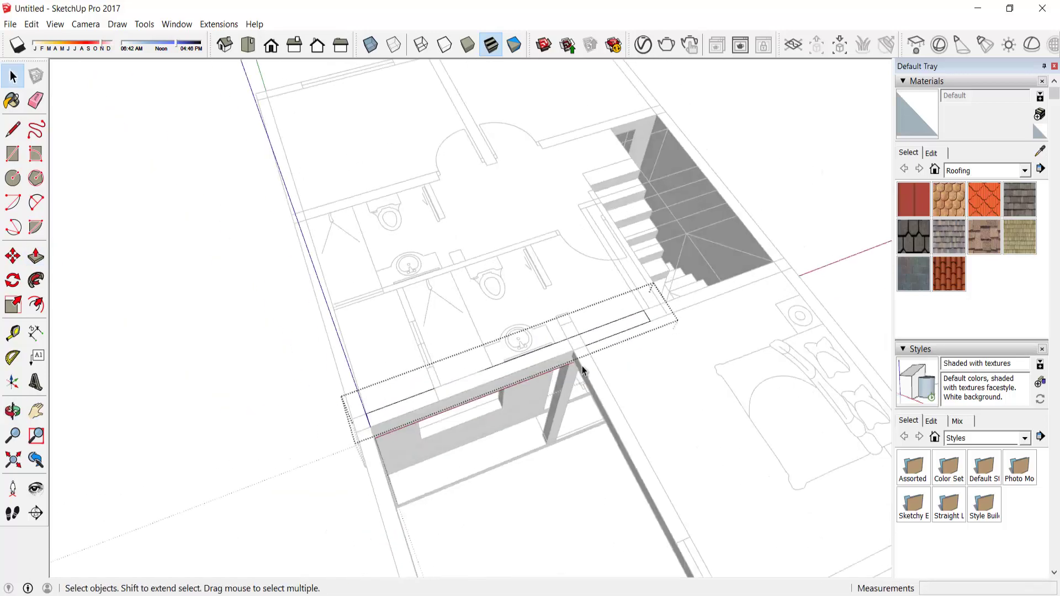
scroll(526, 407, "up", 5)
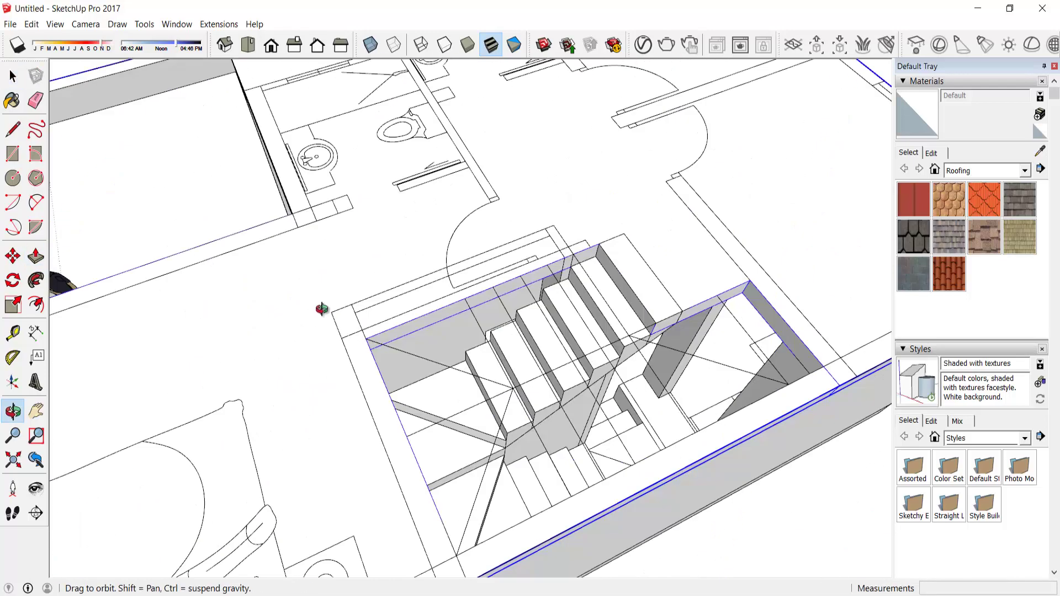
middle_click_drag(320, 307, 356, 311)
- Trim the thin stair-edge group with Push/Pull, then view the whole upper floor
double_click(322, 214)
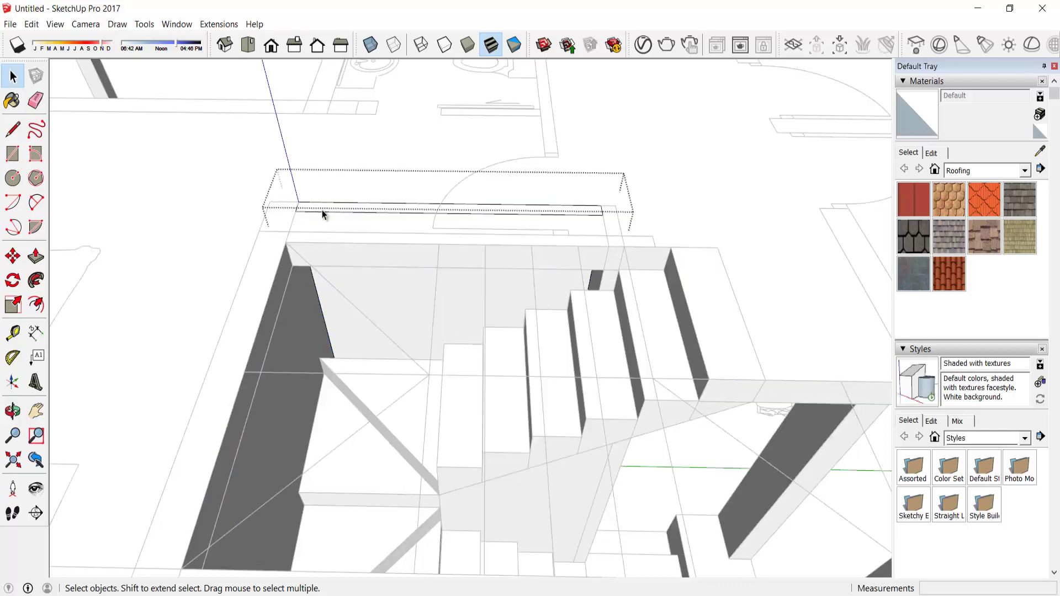
key("p")
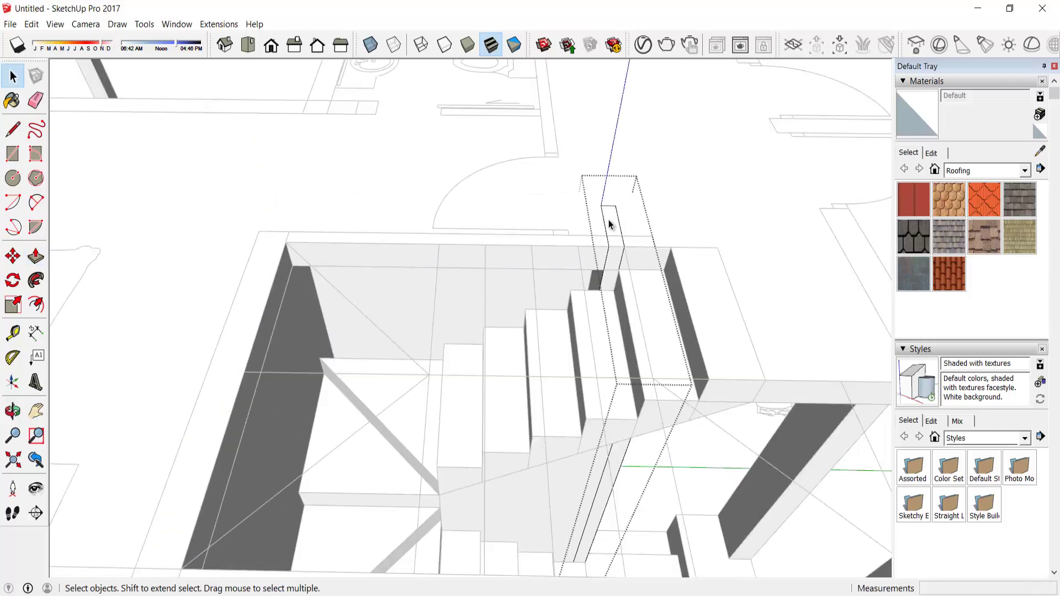
key("space")
scroll(575, 540, "down", 5)
scroll(634, 213, "up", 5)
scroll(542, 293, "up", 3)
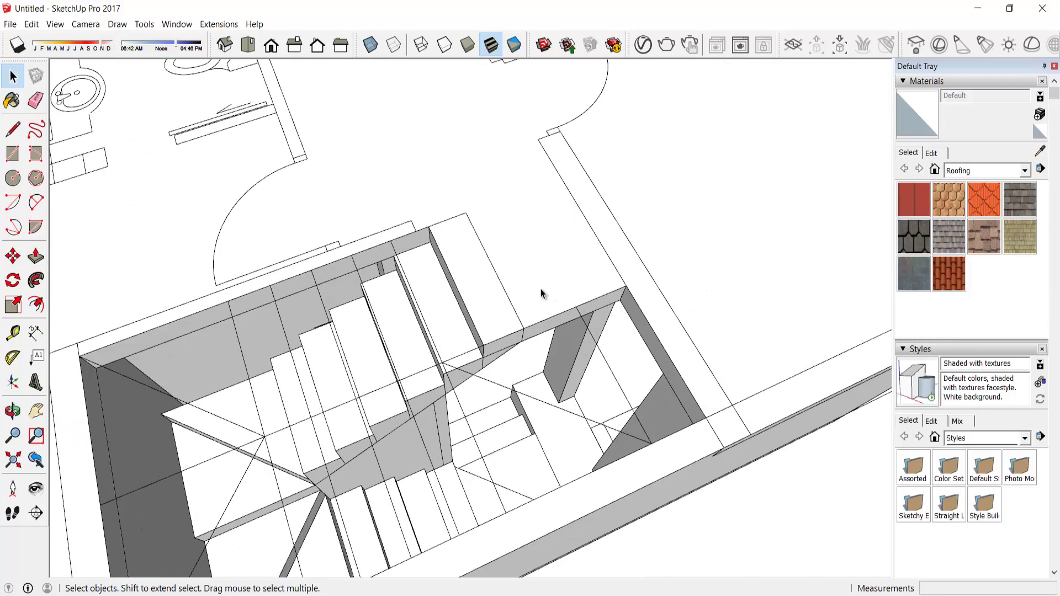
scroll(489, 284, "up", 2)
key("p")
key("space")
scroll(695, 398, "down", 5)
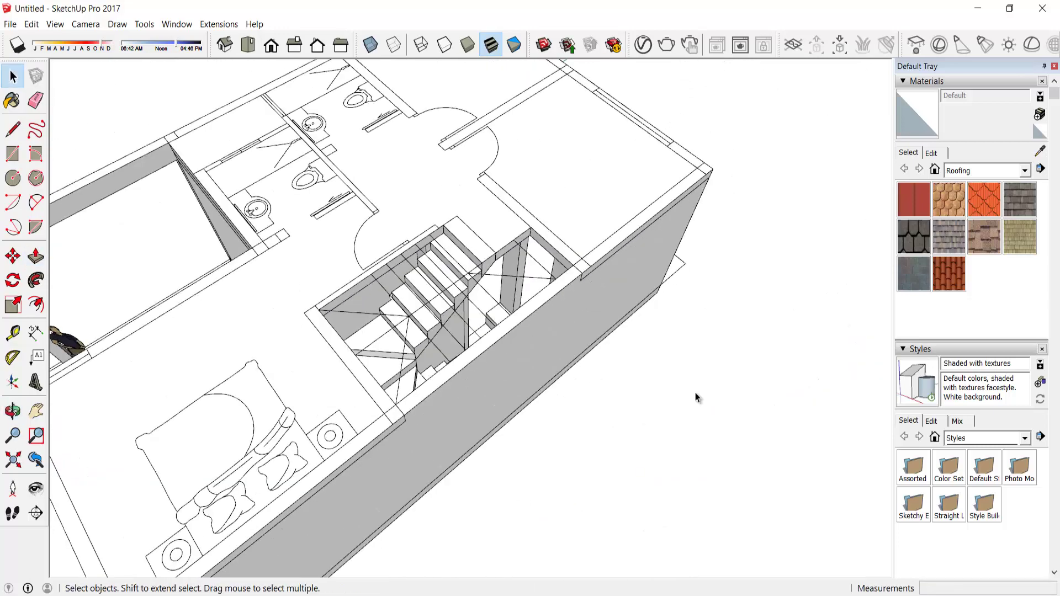
mouse_move(695, 398)
middle_mouse_down()
mouse_move(658, 440)
mouse_move(327, 343)
mouse_move(651, 448)
mouse_move(366, 501)
mouse_move(355, 237)
mouse_move(442, 425)
middle_mouse_up()
- Pull the upper-floor wall's top face up 3000 mm
left_click(442, 425)
scroll(500, 347, "up", 3)
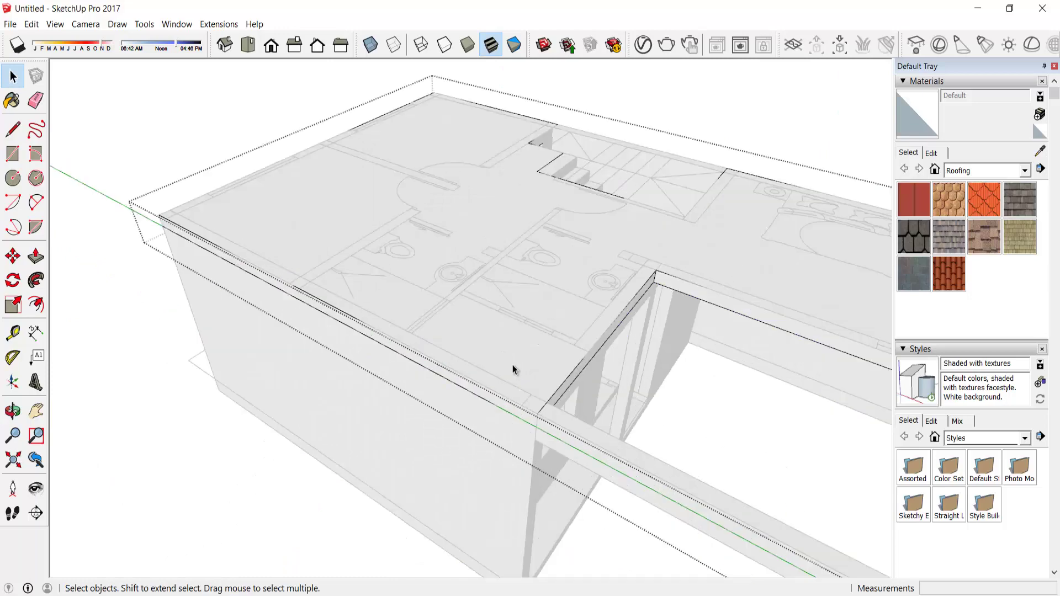
key("p")
left_click_drag(474, 395, 449, 372)
key("space")
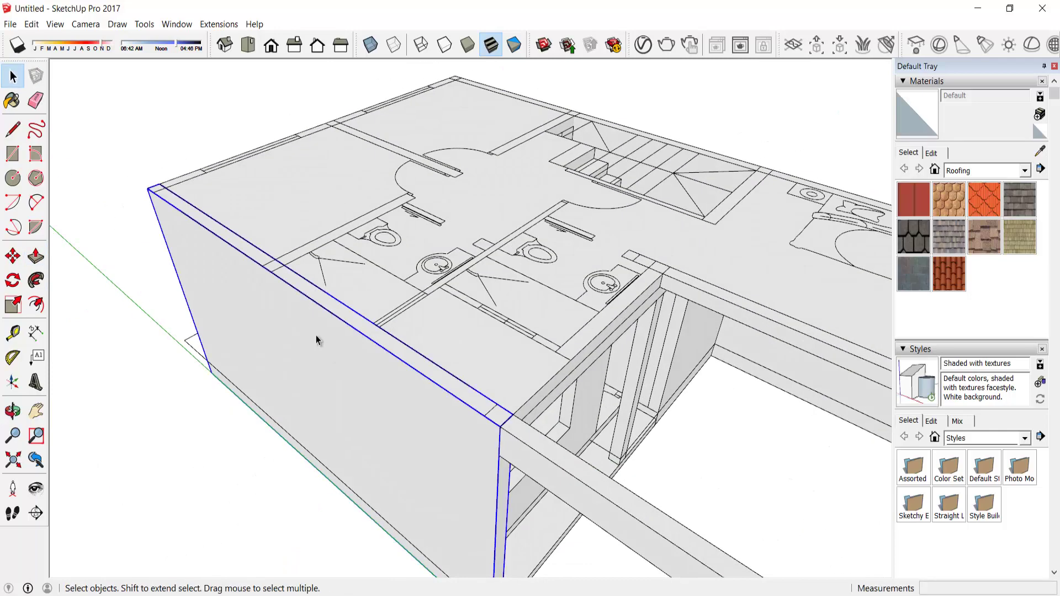
key("p")
left_click_drag(390, 347, 392, 272)
type("00")
key("Return")
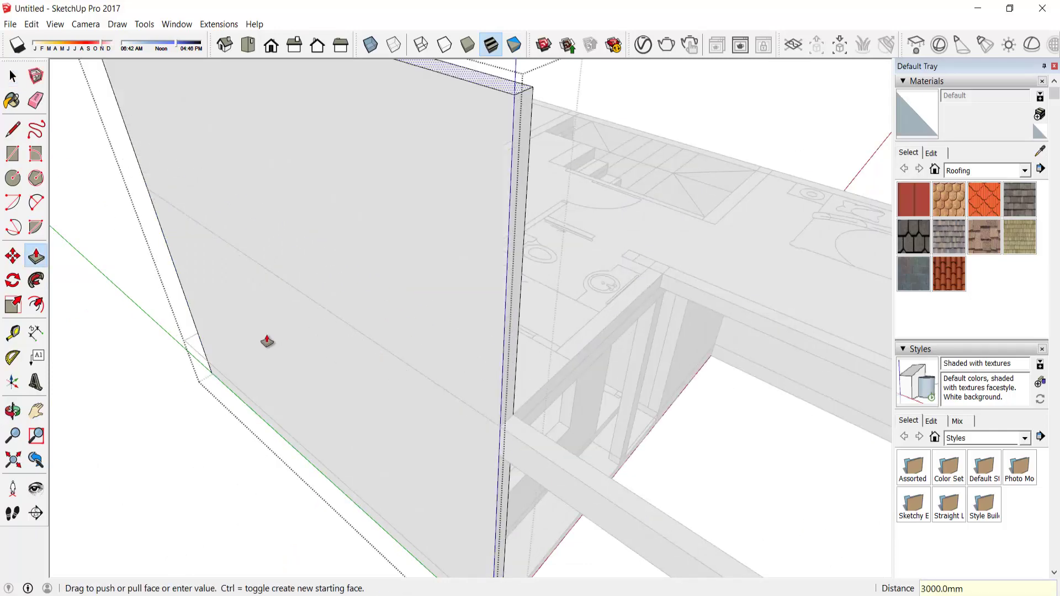
mouse_move(268, 341)
middle_mouse_down()
mouse_move(397, 331)
mouse_move(314, 204)
mouse_move(480, 284)
middle_mouse_up()
key("space")
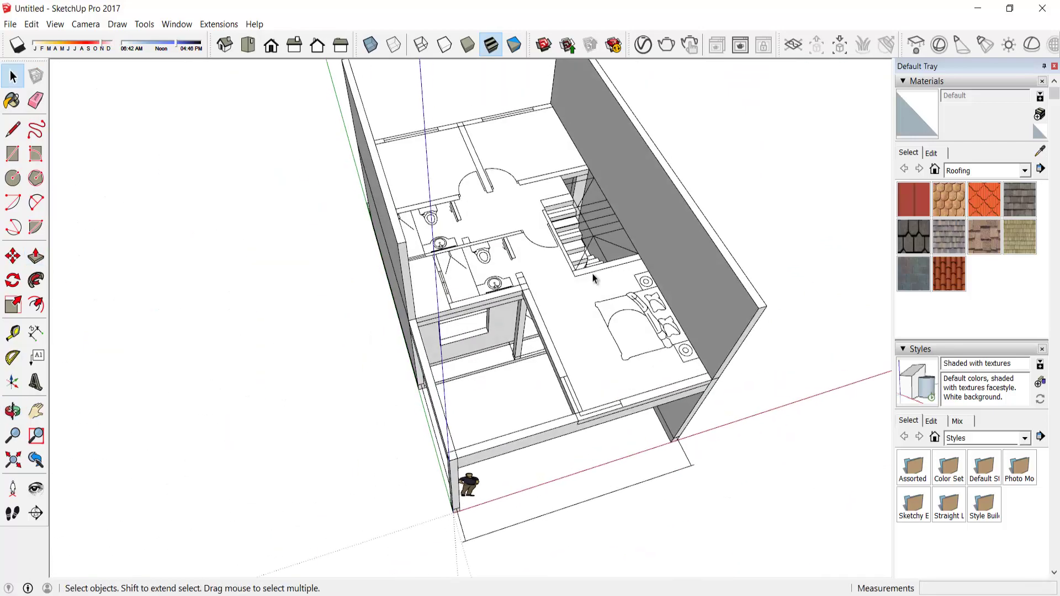
- Draw a rectangle on the wall top and pull it up into a wall
middle_click_drag(407, 355, 398, 337)
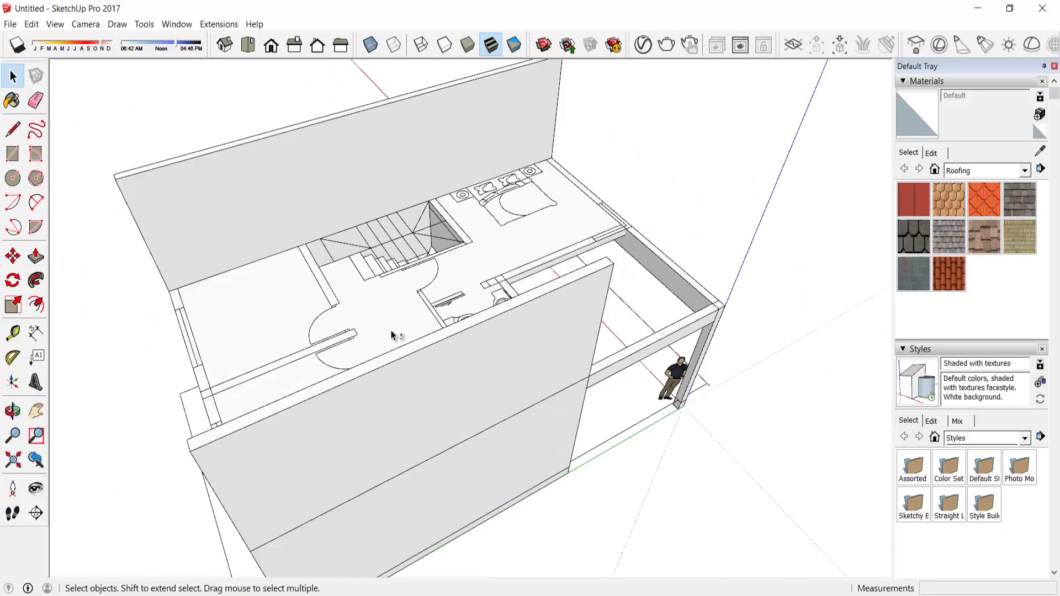
key("r")
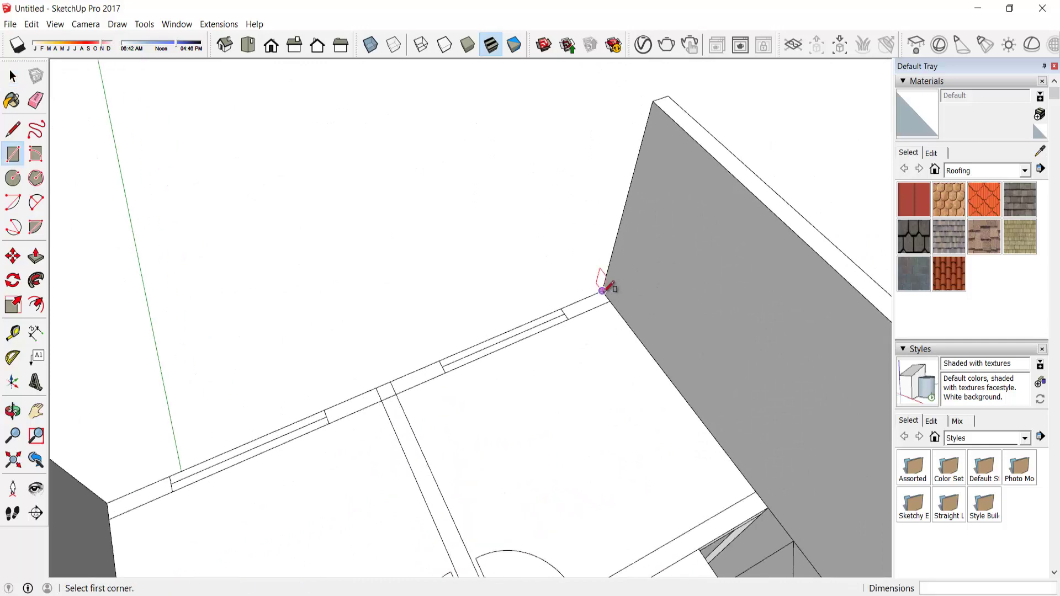
left_click(650, 265)
left_click(172, 485)
key("p")
left_click_drag(239, 450, 101, 387)
- Draw two window rectangles on the upper front wall and push them through, checking in X-ray
middle_click_drag(102, 387, 864, 244)
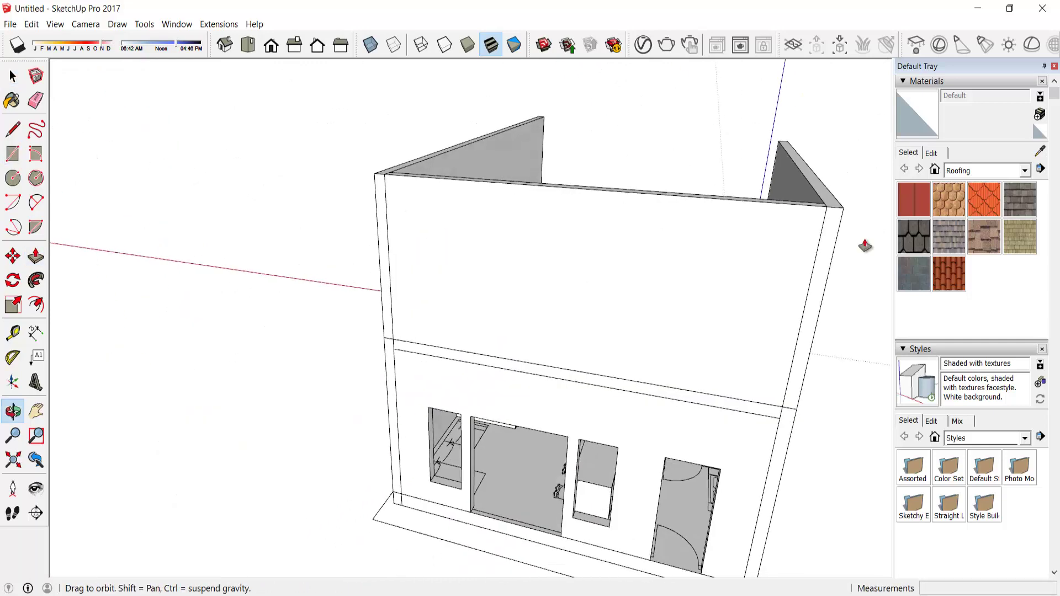
key("r")
left_click_drag(440, 226, 530, 298)
middle_click_drag(530, 298, 518, 363)
key("p")
left_click_drag(497, 332, 485, 300)
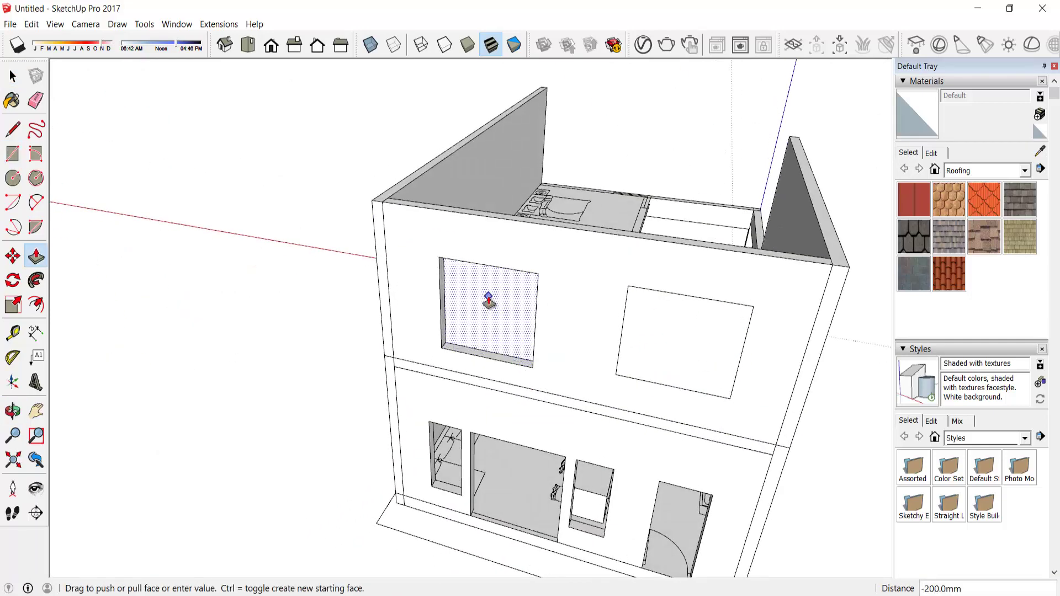
scroll(494, 355, "up", 3)
key("x")
mouse_move(395, 313)
middle_mouse_down()
mouse_move(355, 386)
mouse_move(705, 296)
mouse_move(658, 414)
mouse_move(608, 367)
mouse_move(620, 289)
mouse_move(618, 372)
mouse_move(300, 284)
mouse_move(335, 369)
mouse_move(674, 307)
mouse_move(466, 376)
middle_mouse_up()
left_click(608, 367)
key("x")
- Place Tape Measure guides and finish pushing the window sill face through
key("t")
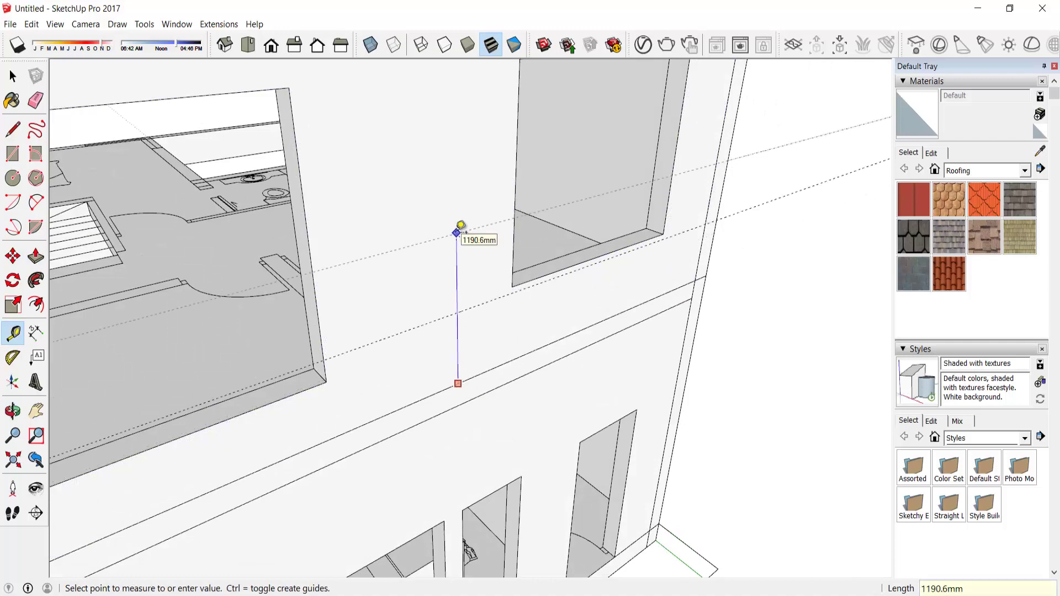
mouse_move(461, 227)
middle_mouse_down()
mouse_move(482, 293)
mouse_move(577, 249)
middle_mouse_up()
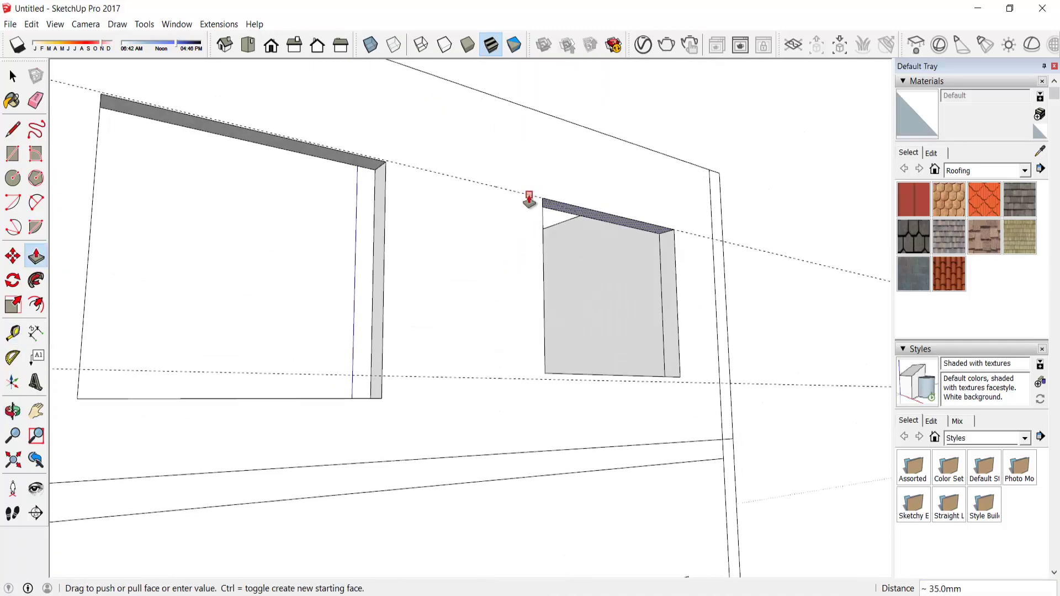
middle_click_drag(355, 161, 418, 492)
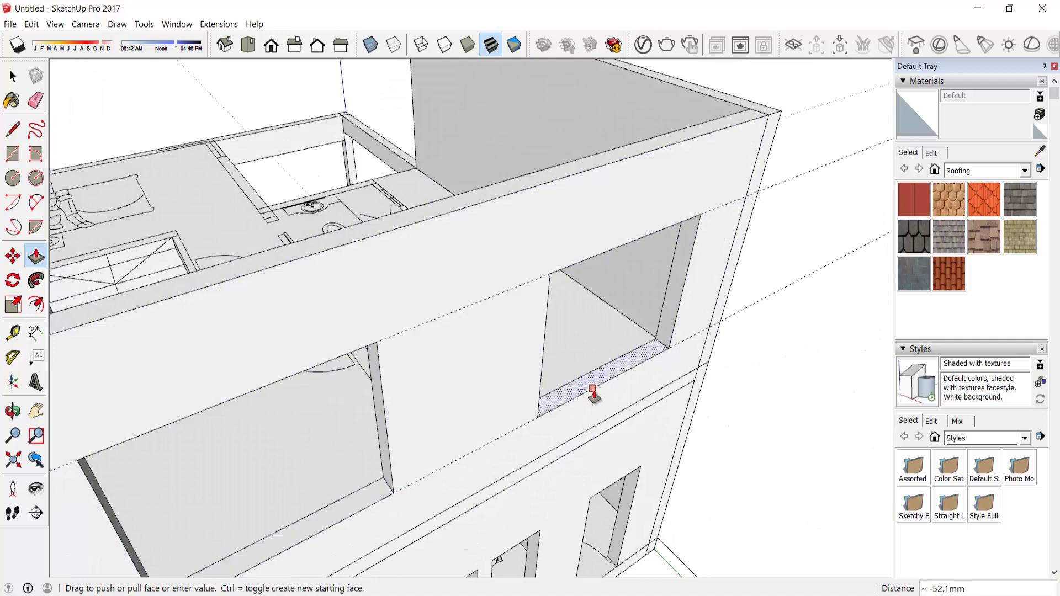
left_click(593, 394)
key("space")
middle_click_drag(593, 393, 778, 174)
left_click_drag(778, 174, 740, 319)
left_click(562, 256)
left_click(740, 301)
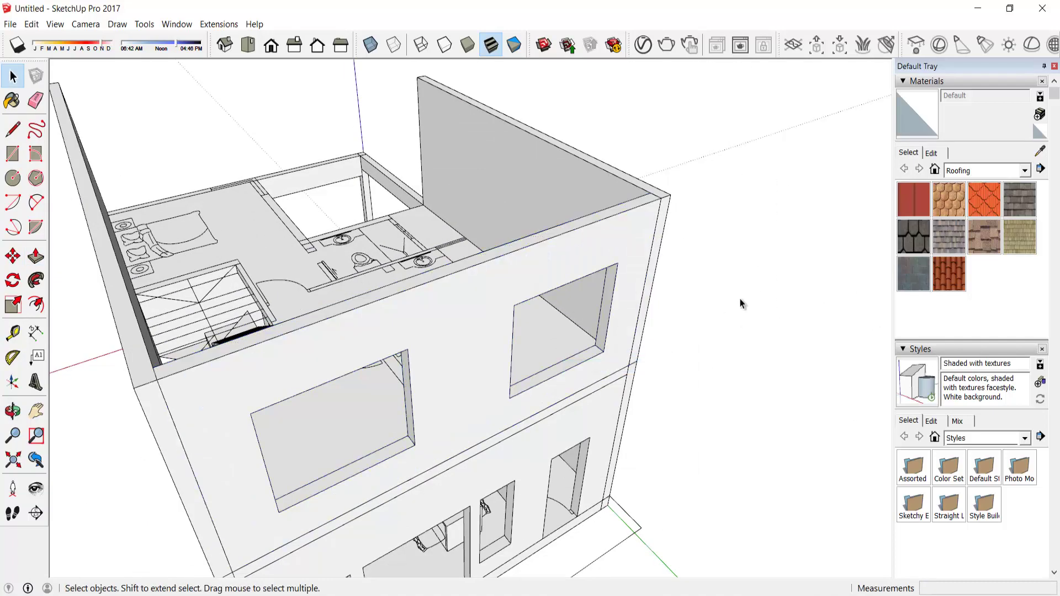
middle_click_drag(740, 300, 566, 350)
- Finish the new wall rectangle and raise it to 3000 mm high
scroll(429, 295, "up", 5)
scroll(605, 450, "down", 2)
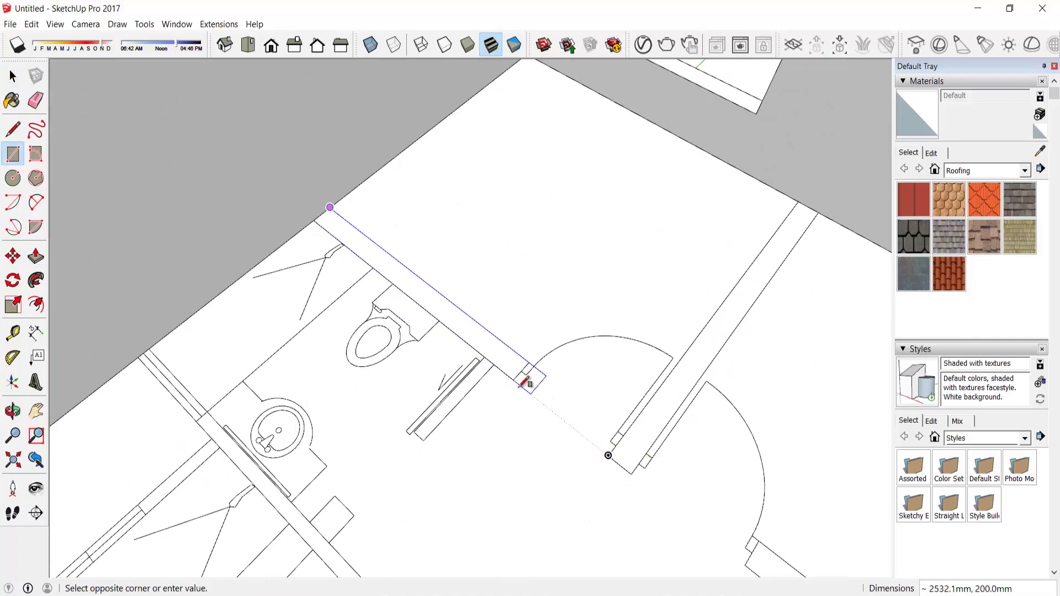
left_click(525, 374)
type("p3000")
key("Return")
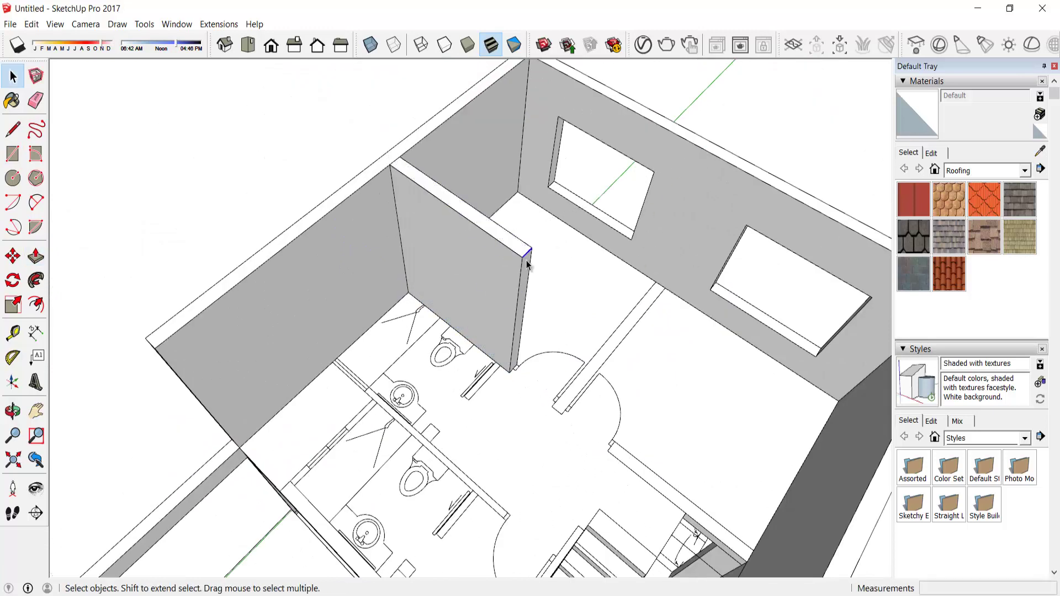
- Cut a door notch into the new wall and make the wall panel a group
key("p")
left_click_drag(516, 265, 559, 390)
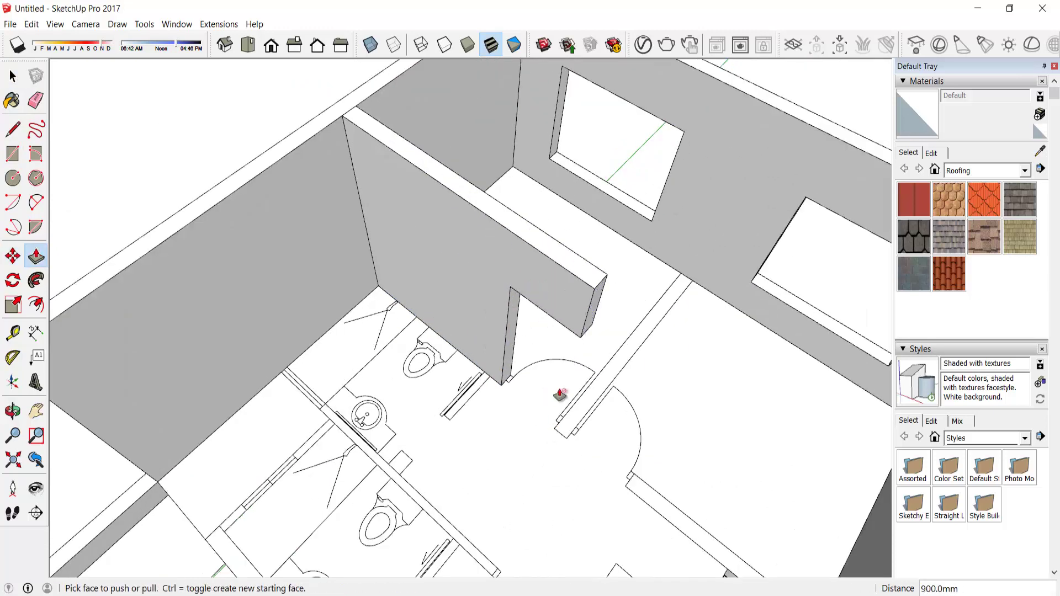
key("space")
triple_click(568, 288)
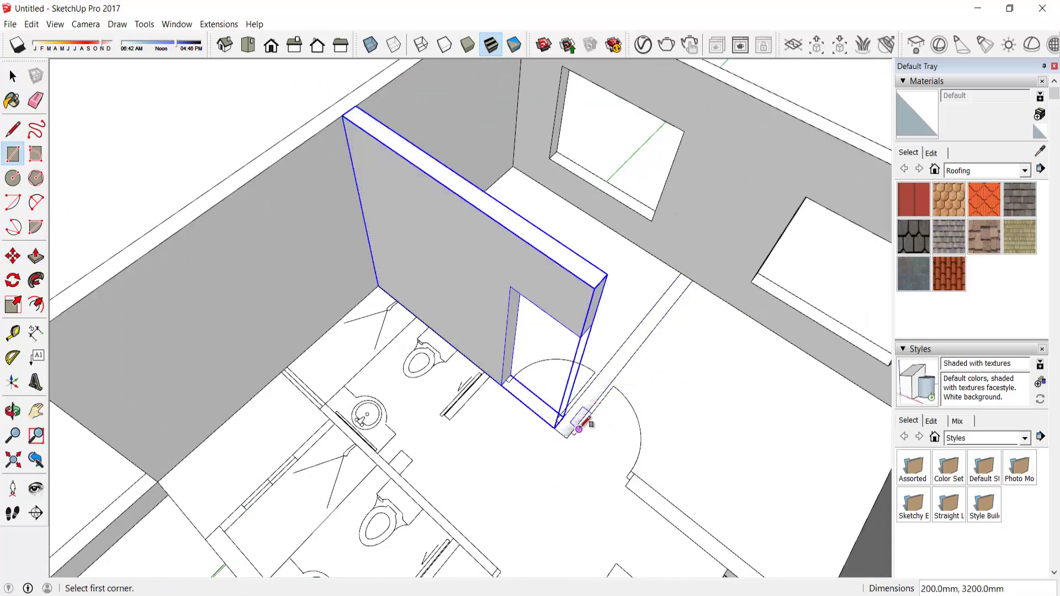
middle_click_drag(579, 425, 592, 279)
key("space")
triple_click(635, 281)
right_click(634, 281)
left_click(686, 386)
- Copy the grouped wall panel and mirror the copy
key("m")
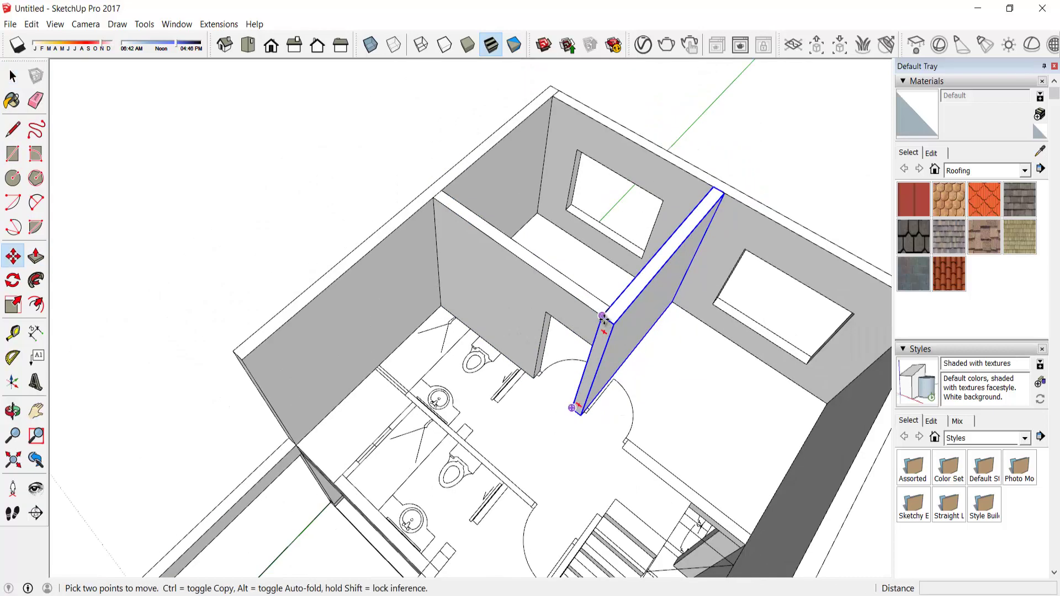
left_click(617, 328)
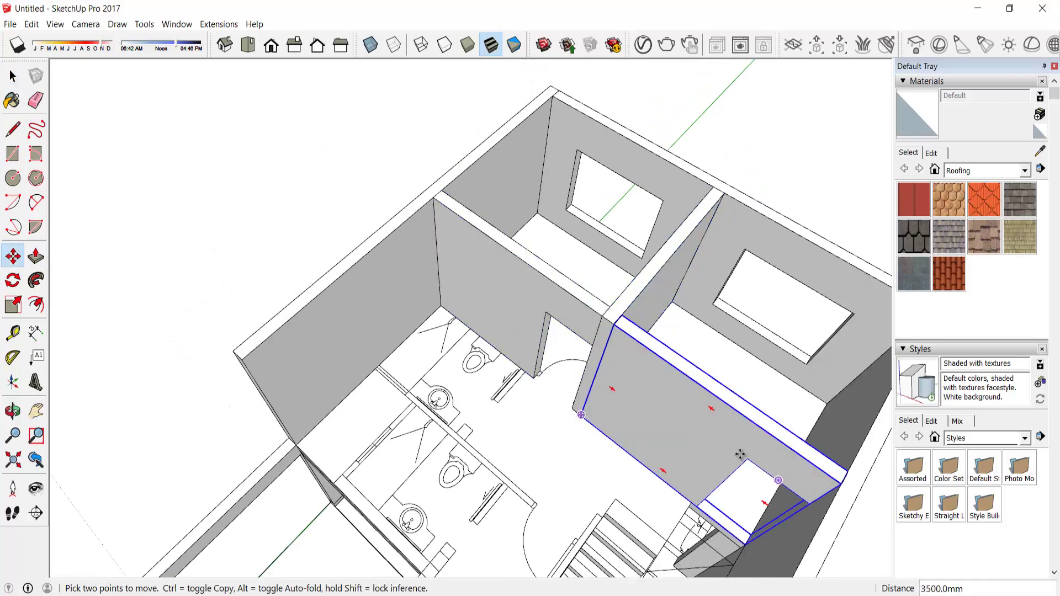
key("space")
right_click(707, 444)
left_click(883, 392)
mouse_move(839, 402)
middle_mouse_down()
mouse_move(742, 442)
mouse_move(752, 245)
middle_mouse_up()
left_click(742, 441)
scroll(740, 331, "up", 3)
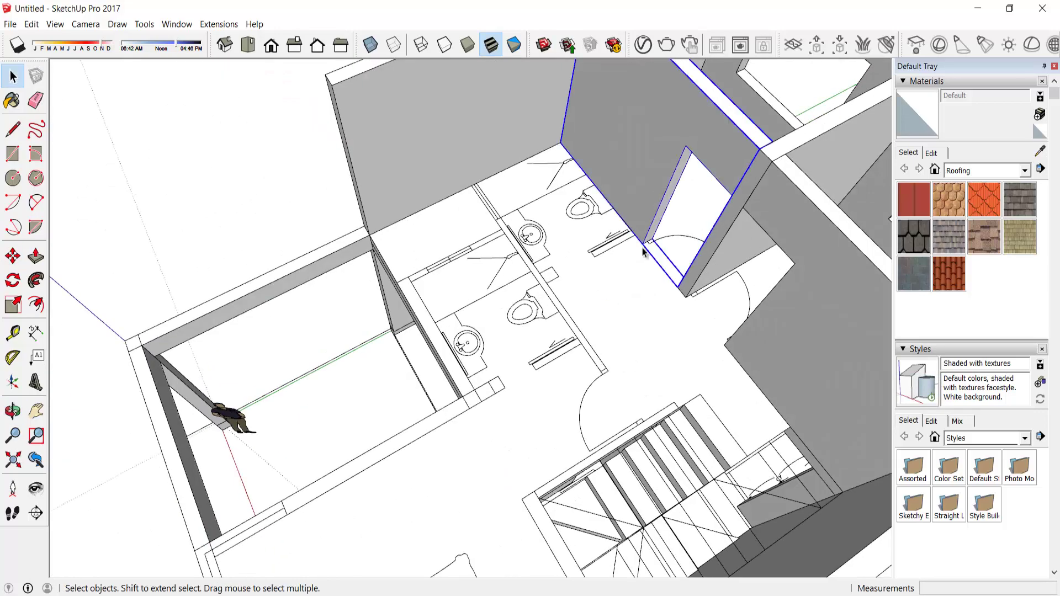
- Copy the wall into the bathroom room from its base point
key("m")
left_click(717, 192, "ctrl")
scroll(594, 407, "up", 3)
left_click(594, 407)
mouse_move(594, 407)
middle_mouse_down()
mouse_move(658, 332)
mouse_move(462, 398)
middle_mouse_up()
- Push the partition wall face back by 100 mm
key("p")
mouse_move(417, 450)
middle_mouse_down()
mouse_move(793, 298)
mouse_move(547, 326)
middle_mouse_up()
scroll(546, 326, "up", 3)
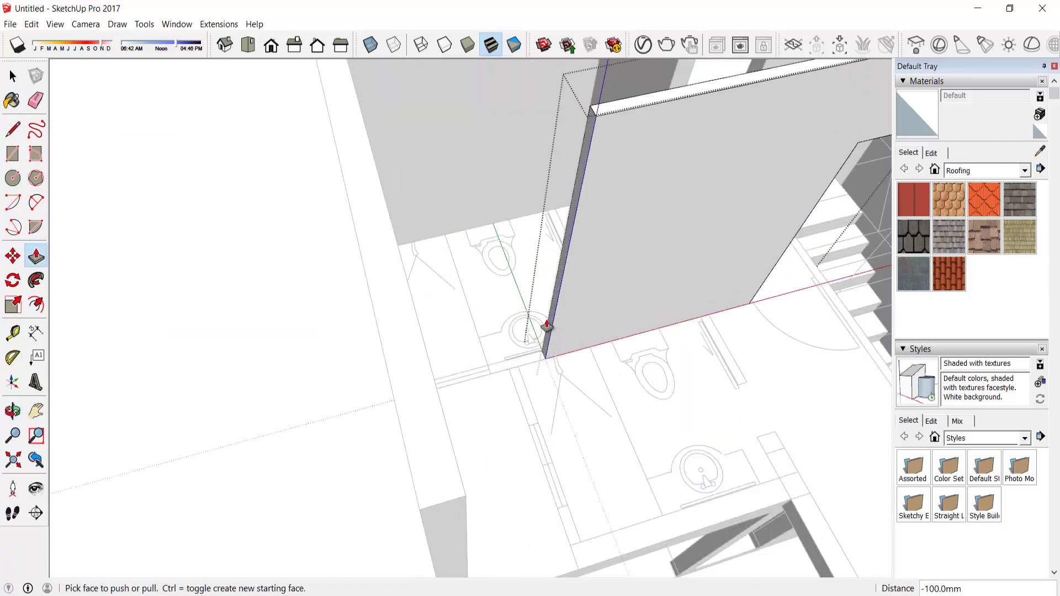
left_click(546, 326)
middle_click_drag(514, 379, 478, 359)
key("space")
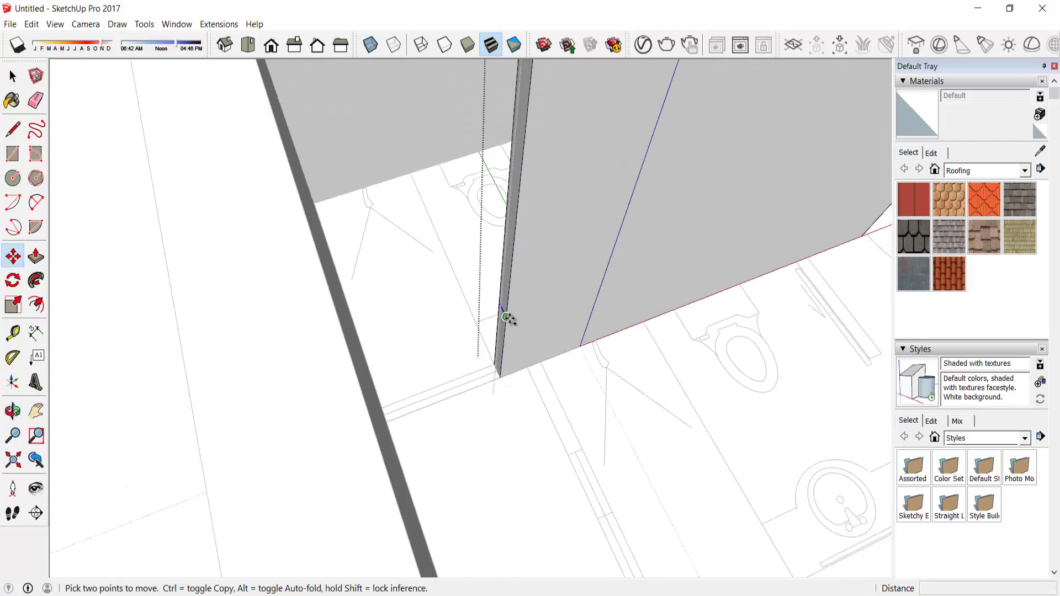
- Extend the partition wall out to 800 mm from its edge
left_click(505, 341, "ctrl")
scroll(505, 341, "down", 3)
key("p")
left_click(509, 284)
mouse_move(508, 284)
middle_mouse_down()
mouse_move(358, 416)
mouse_move(523, 407)
middle_mouse_up()
left_click(396, 540)
- Orbit to inspect the bathroom, stairs and partition wall from new angles
scroll(403, 379, "down", 3)
key("space")
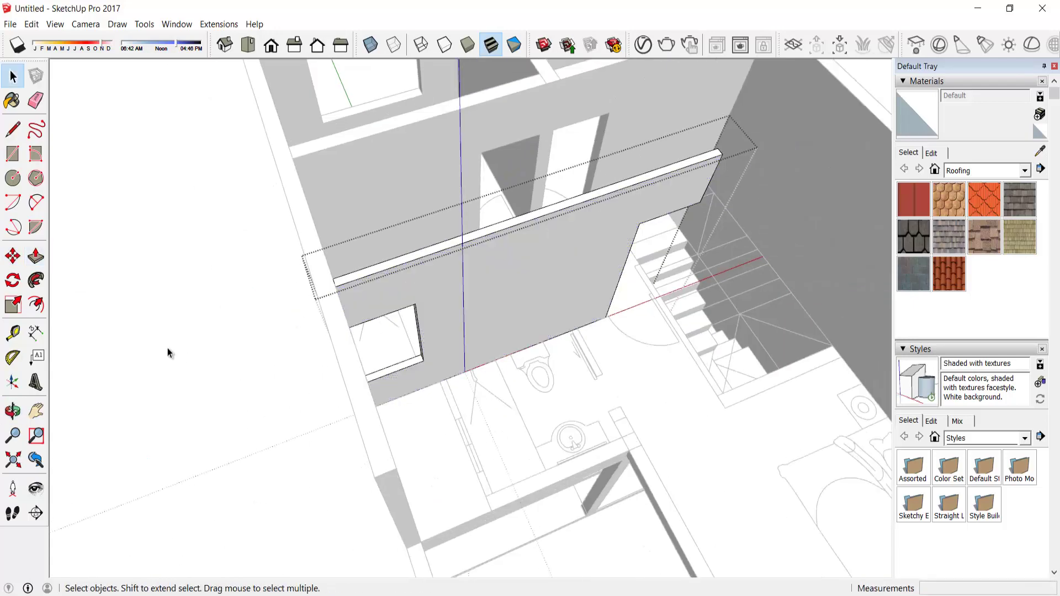
middle_click_drag(167, 350, 310, 359)
scroll(429, 387, "up", 3)
middle_click_drag(477, 517, 498, 493)
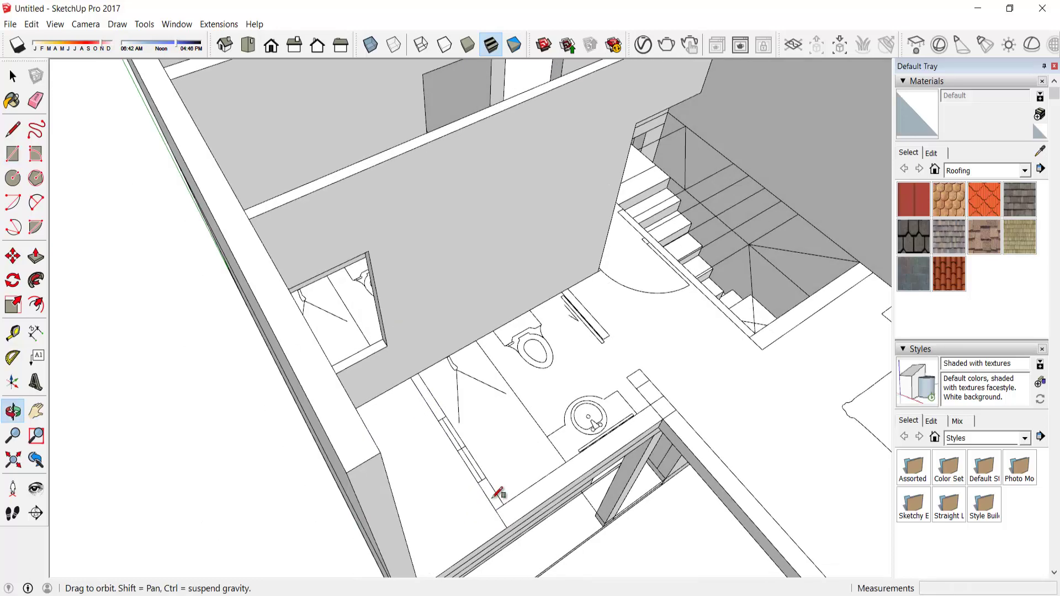
key("r")
middle_click_drag(311, 199, 445, 316)
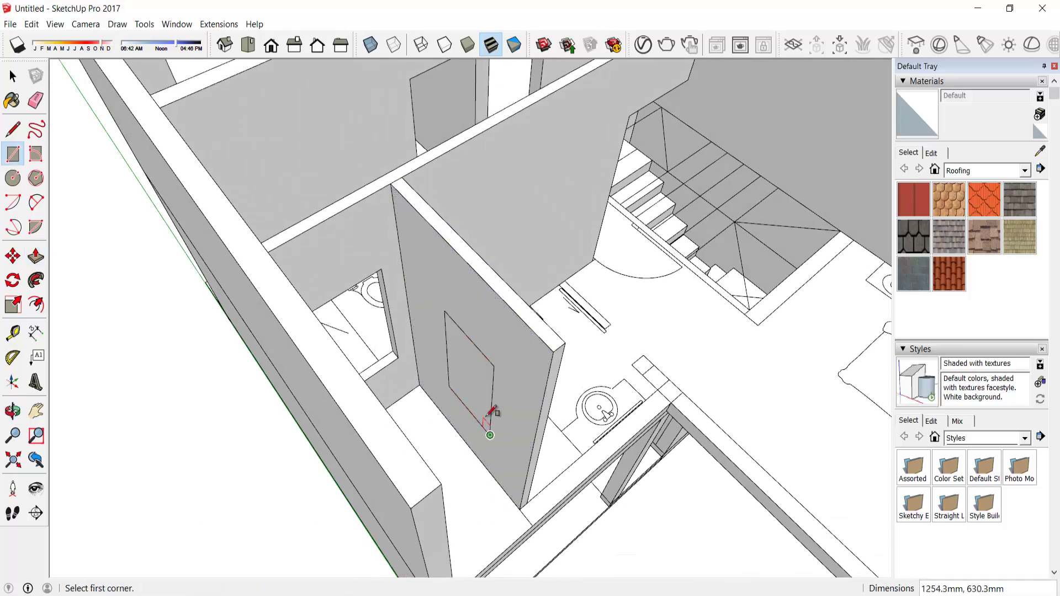
- Push the window rectangle through to cut the bathroom partition window
left_click(452, 358)
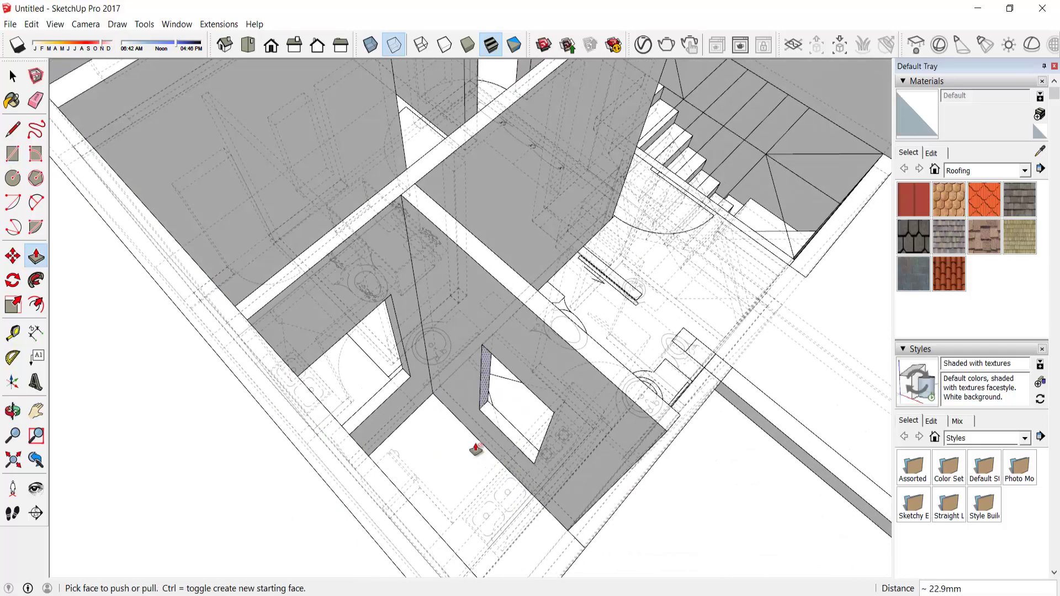
mouse_move(474, 450)
middle_mouse_down()
mouse_move(700, 429)
mouse_move(660, 365)
mouse_move(587, 374)
mouse_move(481, 286)
mouse_move(521, 330)
mouse_move(534, 297)
middle_mouse_up()
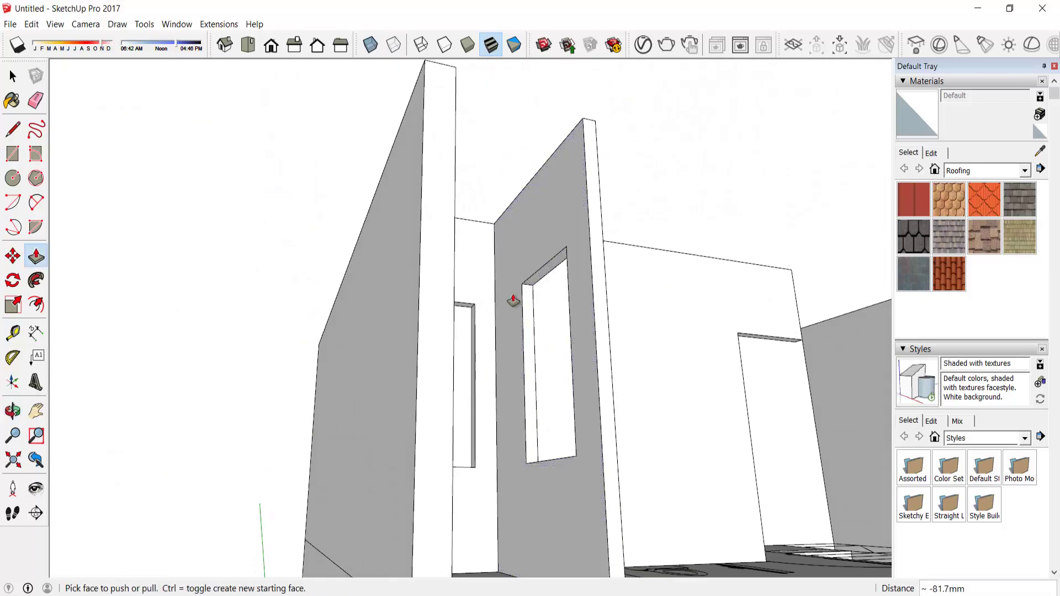
right_click(484, 420)
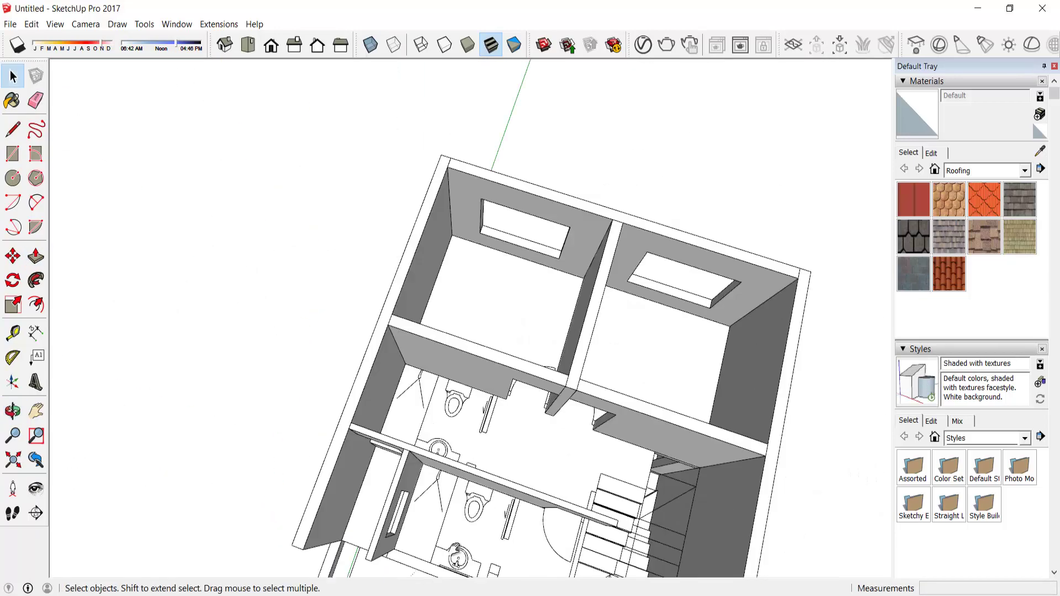
scroll(475, 332, "up", 5)
- Draw a rectangle on the wall panel and make the panel a group
key("r")
left_click(397, 374)
scroll(623, 435, "up", 3)
left_click(476, 393)
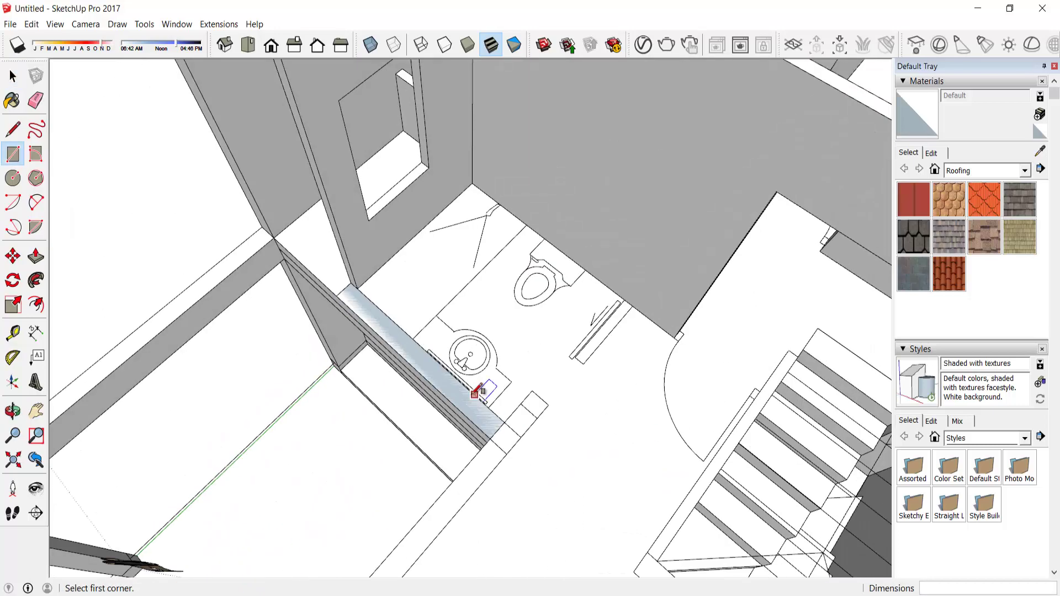
middle_click_drag(482, 421, 639, 255)
key("space")
left_click(419, 309)
right_click(458, 303)
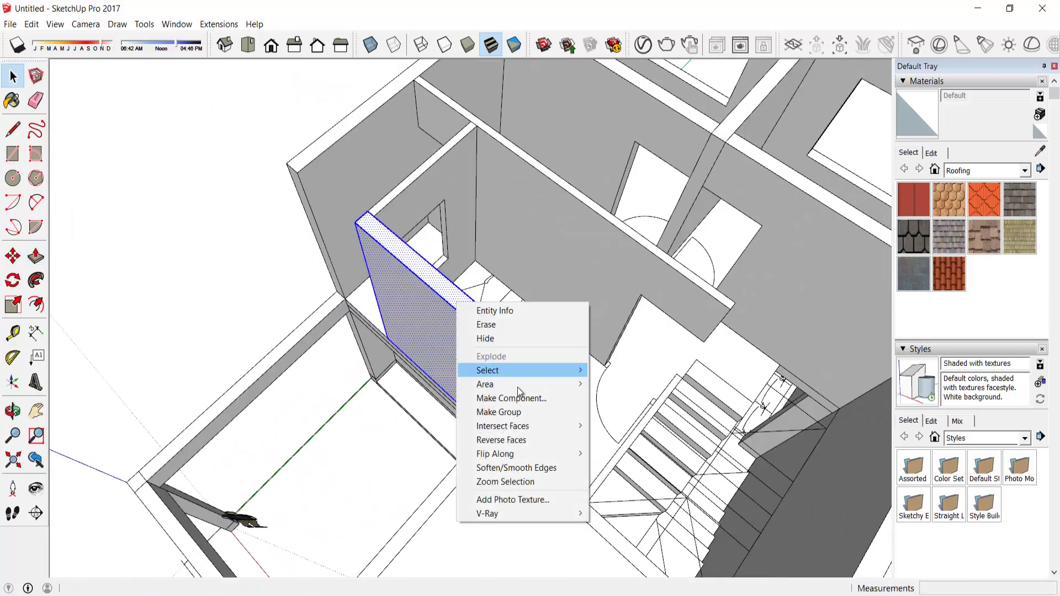
left_click(518, 412)
middle_click_drag(518, 420, 504, 388)
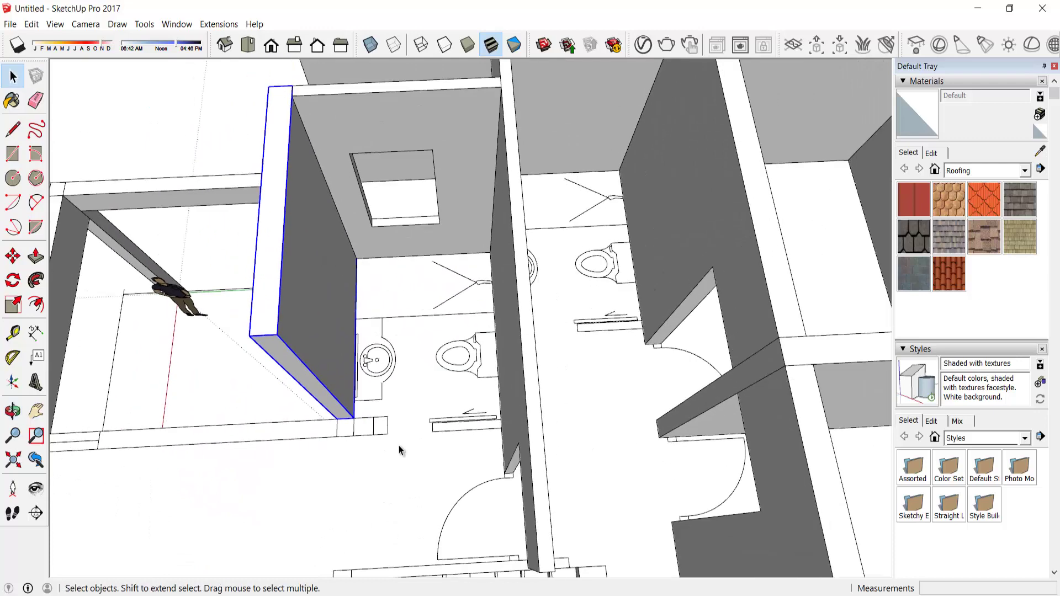
- Raise the low slab along the room edge and make it a group
key("p")
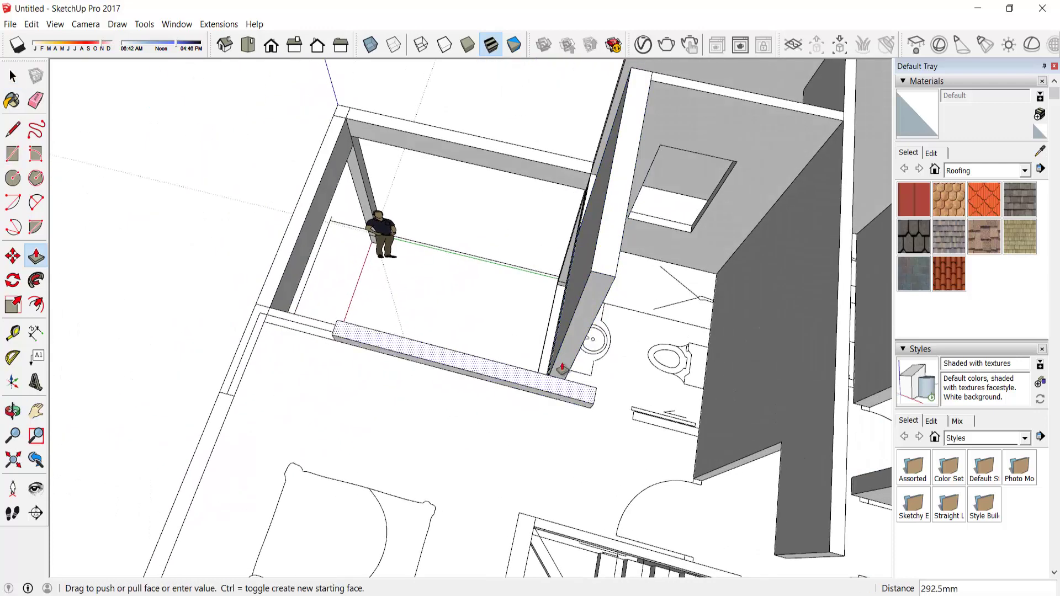
left_click_drag(553, 367, 833, 390)
key("space")
triple_click(620, 350)
right_click(618, 342)
left_click(661, 455)
scroll(409, 346, "up", 5)
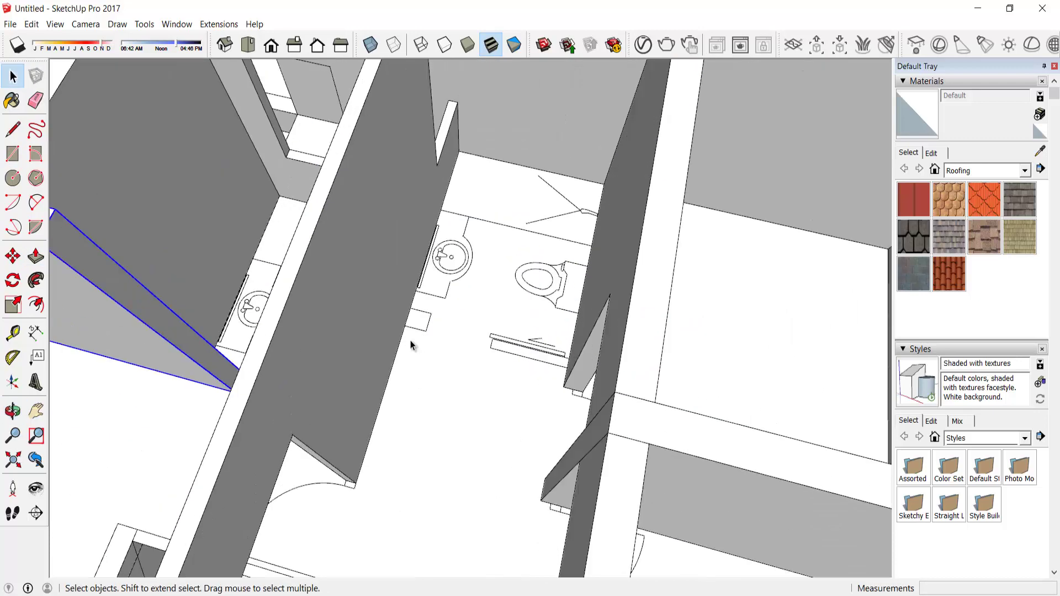
- Make the narrow pillar a group
key("r")
left_click(411, 305)
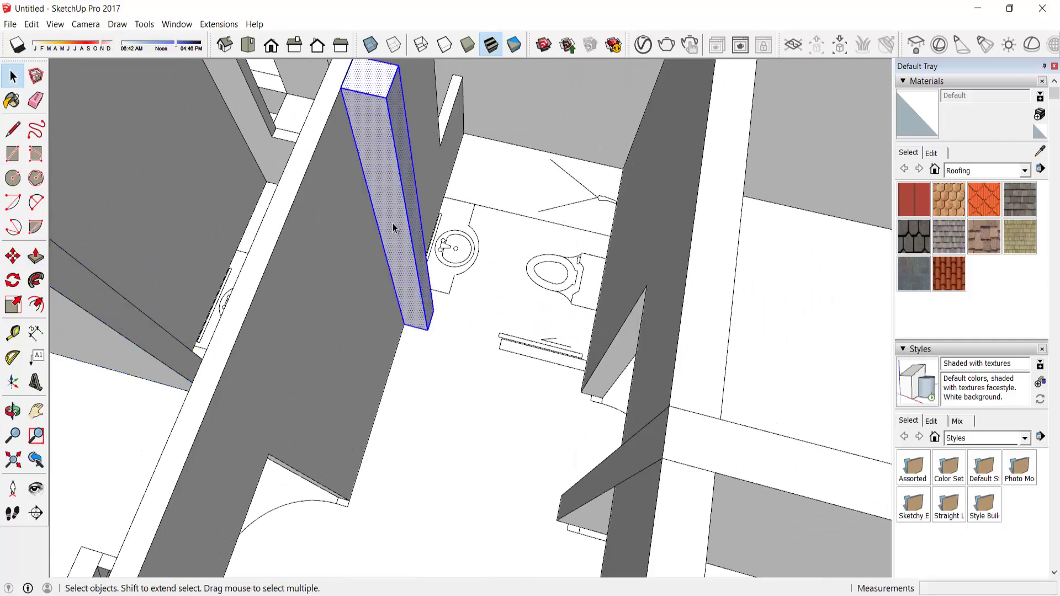
right_click(394, 228)
left_click(425, 334)
scroll(516, 336, "up", 5)
- Draw a rectangle on the bathroom floor and raise the small block at the wall end
key("r")
scroll(497, 339, "up", 2)
left_click(450, 343)
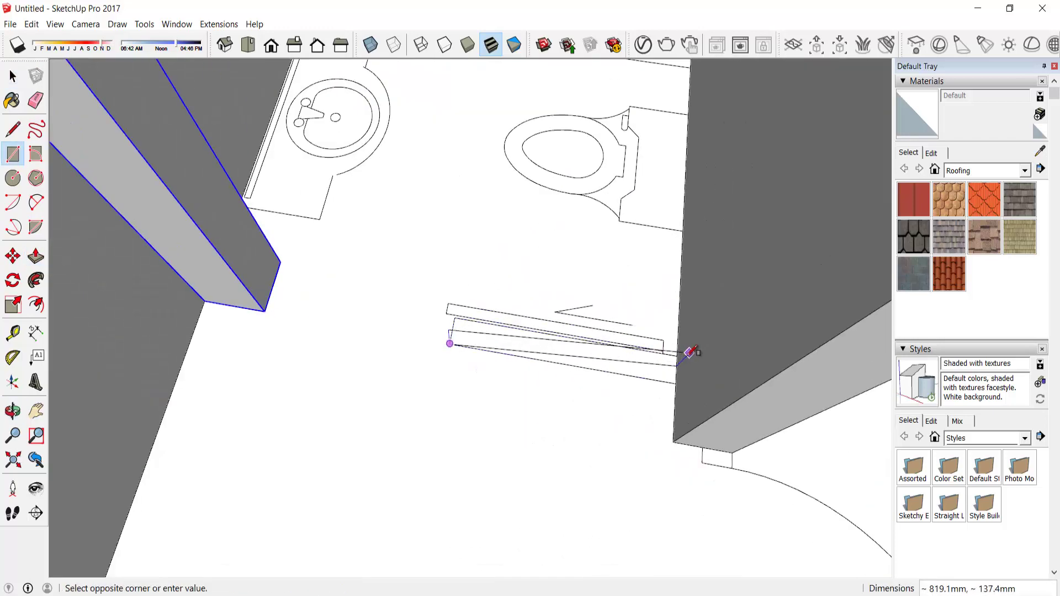
left_click(690, 352)
scroll(690, 351, "down", 3)
scroll(497, 276, "down", 5)
key("p")
middle_click_drag(485, 243, 556, 359)
key("space")
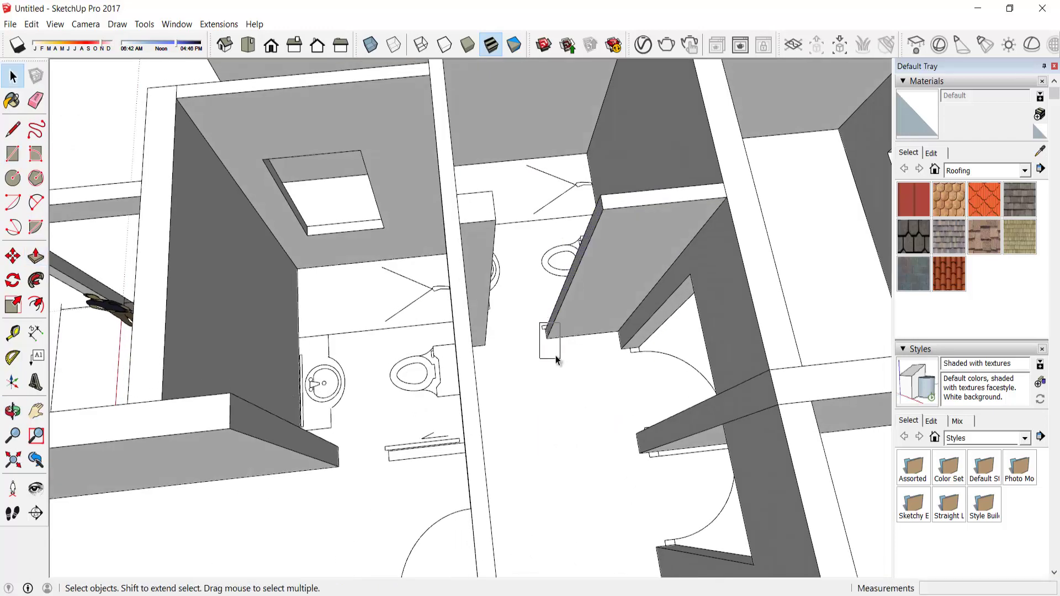
key("m")
left_click(684, 276)
middle_click_drag(685, 276, 602, 246)
- Make the L-shaped wall a group
key("p")
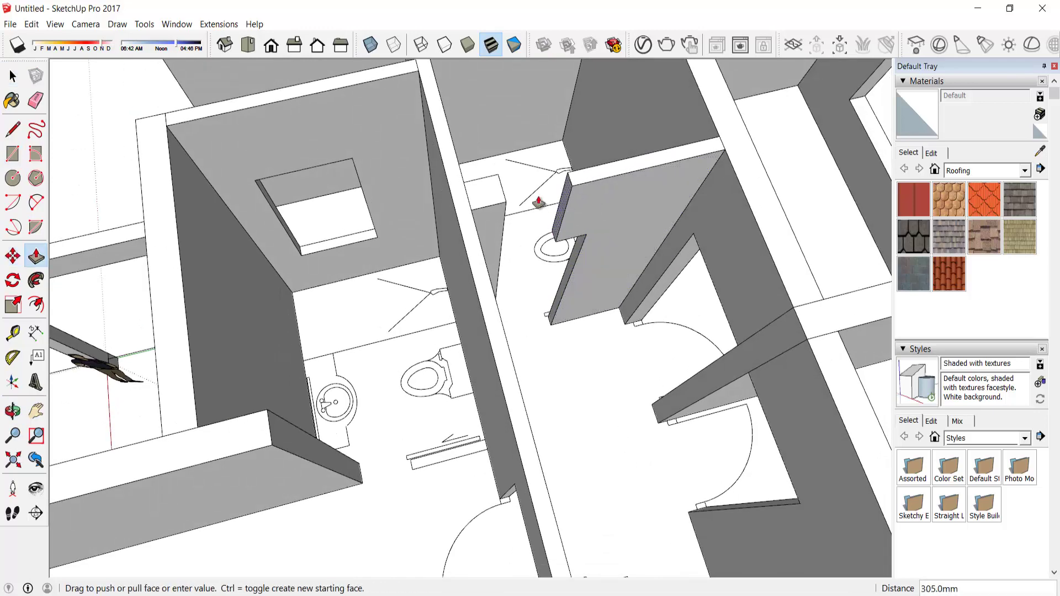
key("space")
triple_click(596, 218)
right_click(596, 215)
left_click(643, 322)
middle_click_drag(643, 322, 608, 336)
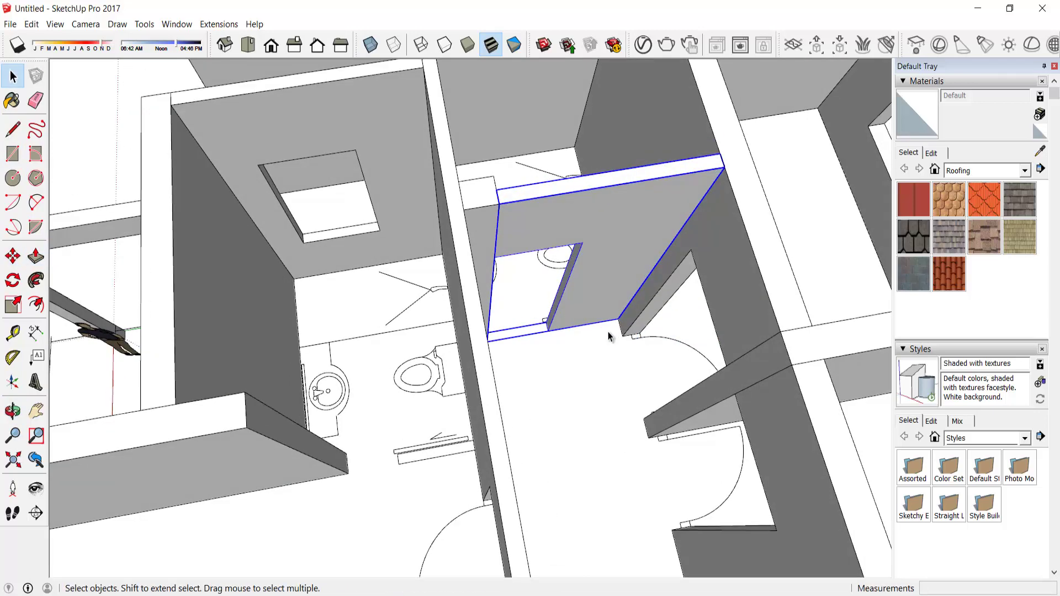
- Copy the L-shaped wall from its corner to a new position
left_click(550, 332)
left_click(468, 426)
key("space")
middle_click_drag(469, 426, 628, 350)
key("p")
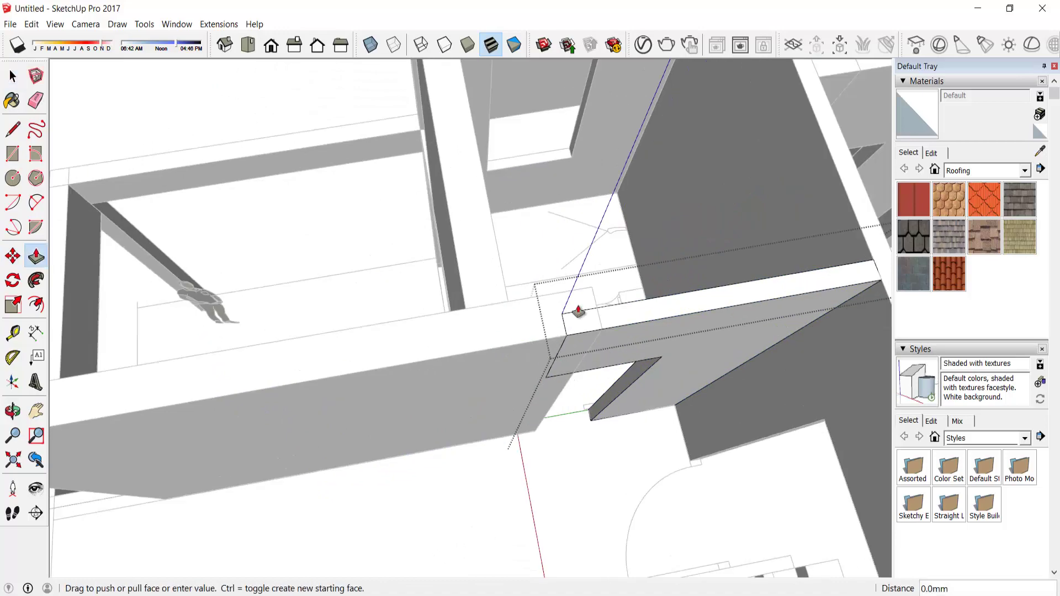
key("space")
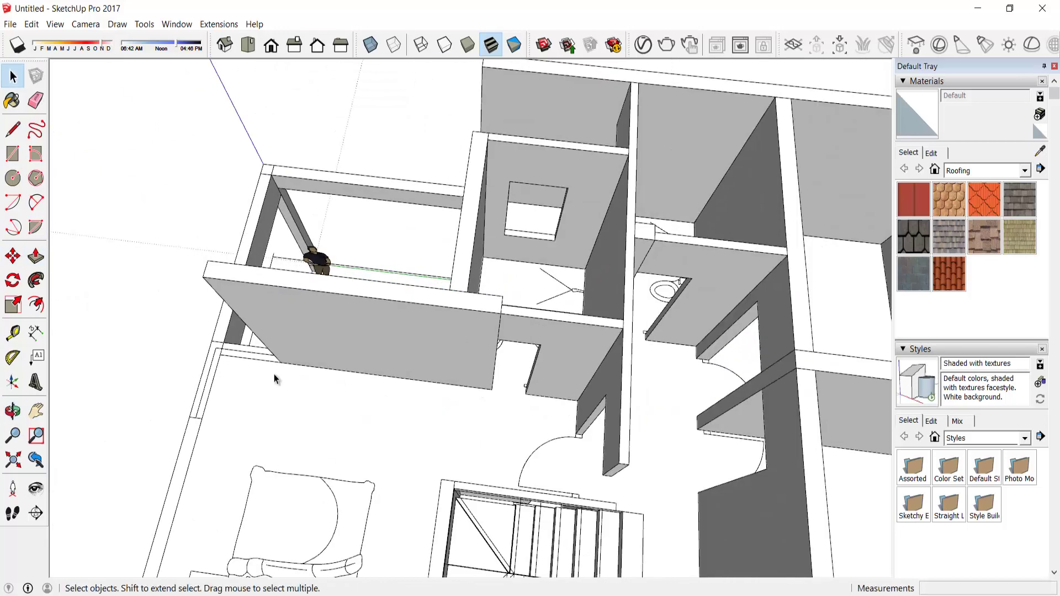
mouse_move(578, 311)
middle_mouse_down()
mouse_move(719, 369)
mouse_move(309, 424)
middle_mouse_up()
- Draw a 2500 by 100 mm strip along the bedroom floor edge
key("r")
left_click(291, 429)
scroll(414, 426, "up", 2)
scroll(530, 374, "up", 2)
left_click(533, 368)
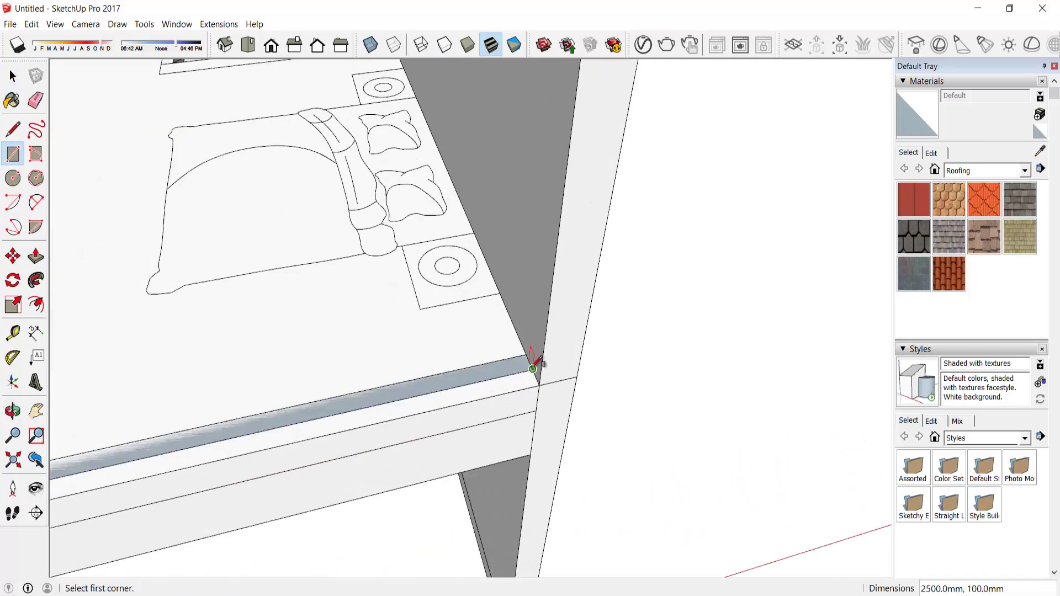
key("p")
scroll(533, 368, "down", 3)
mouse_move(520, 374)
middle_mouse_down()
mouse_move(580, 224)
mouse_move(592, 256)
middle_mouse_up()
- Copy the opening's top edge 60 mm down the wall to form the frame
key("space")
left_click(585, 180)
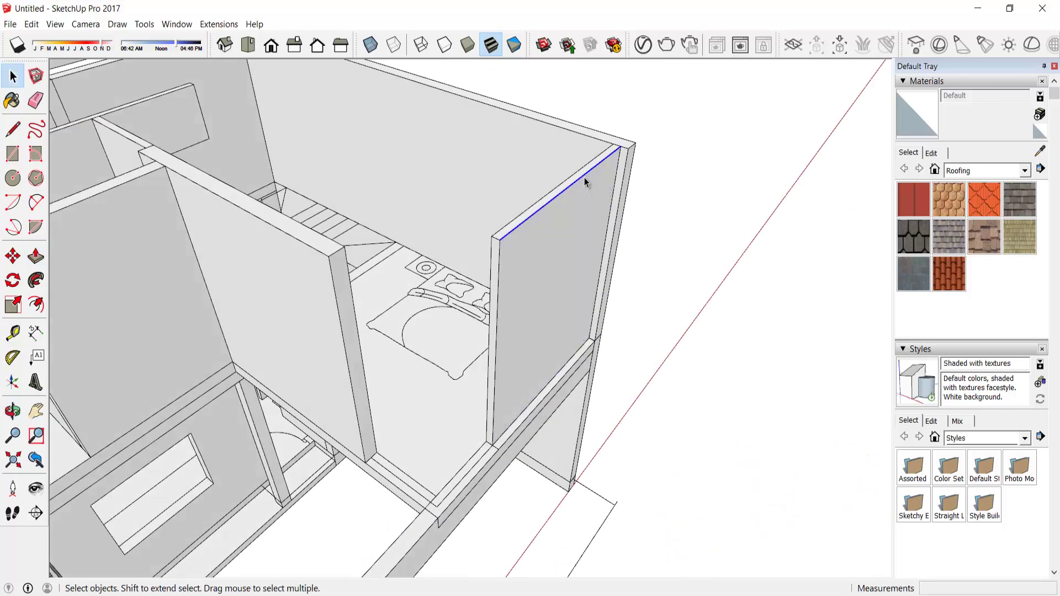
middle_click_drag(585, 180, 511, 214)
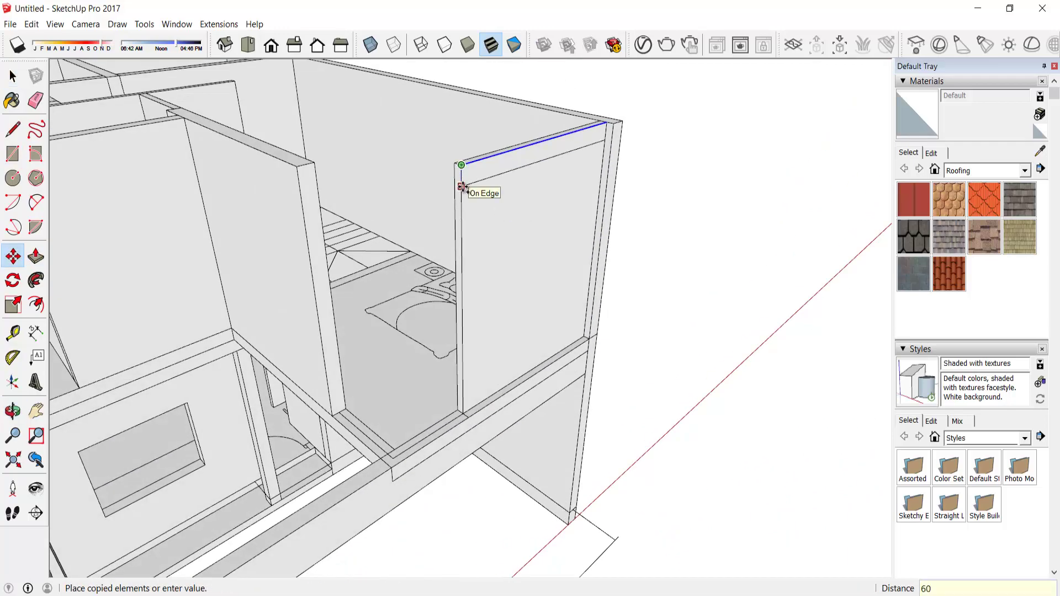
middle_click_drag(462, 187, 497, 106)
left_click(457, 293)
scroll(453, 275, "up", 1)
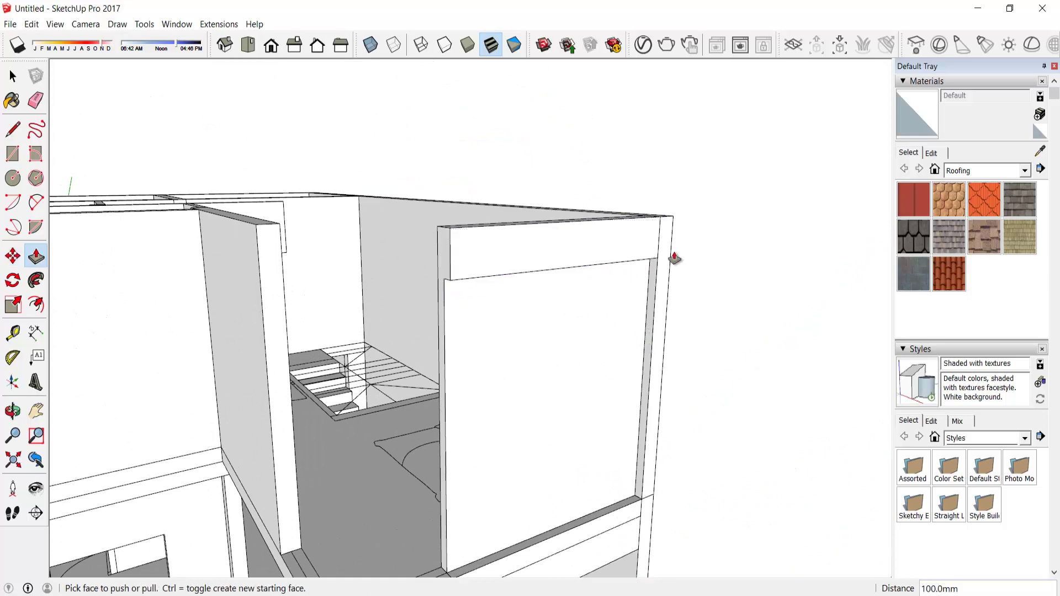
key("space")
scroll(675, 258, "down", 3)
middle_click_drag(668, 445, 525, 383)
scroll(525, 383, "up", 4)
- Select the opening's bottom edge and make the framed wall panel a group
left_click(514, 400)
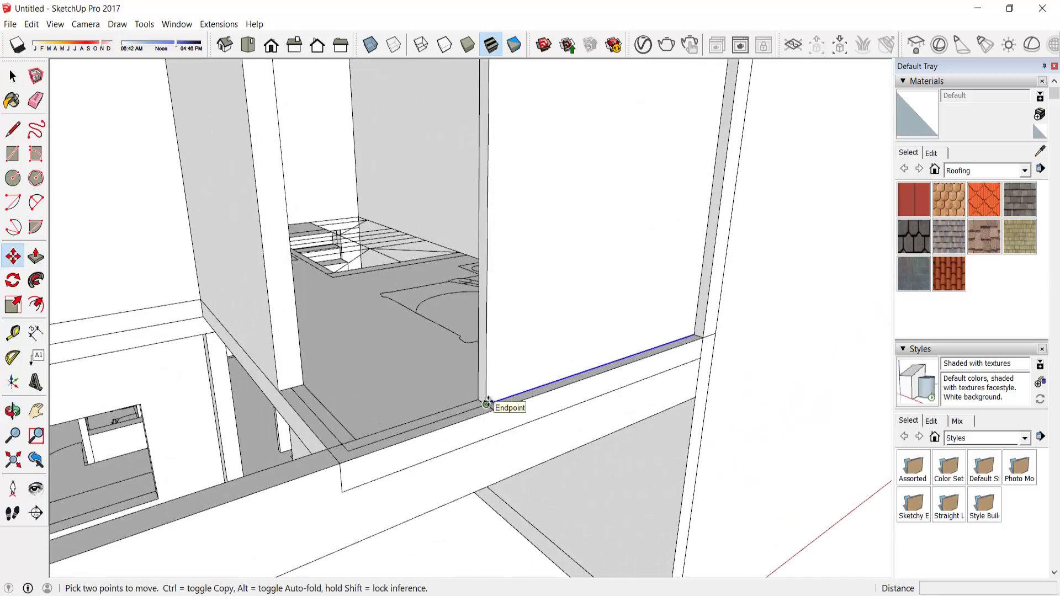
key("space")
scroll(549, 319, "down", 3)
left_click(549, 319)
right_click(550, 319)
left_click(707, 310)
- Push the narrow strip face on the front wall in by 100 mm
middle_click_drag(707, 310, 302, 390)
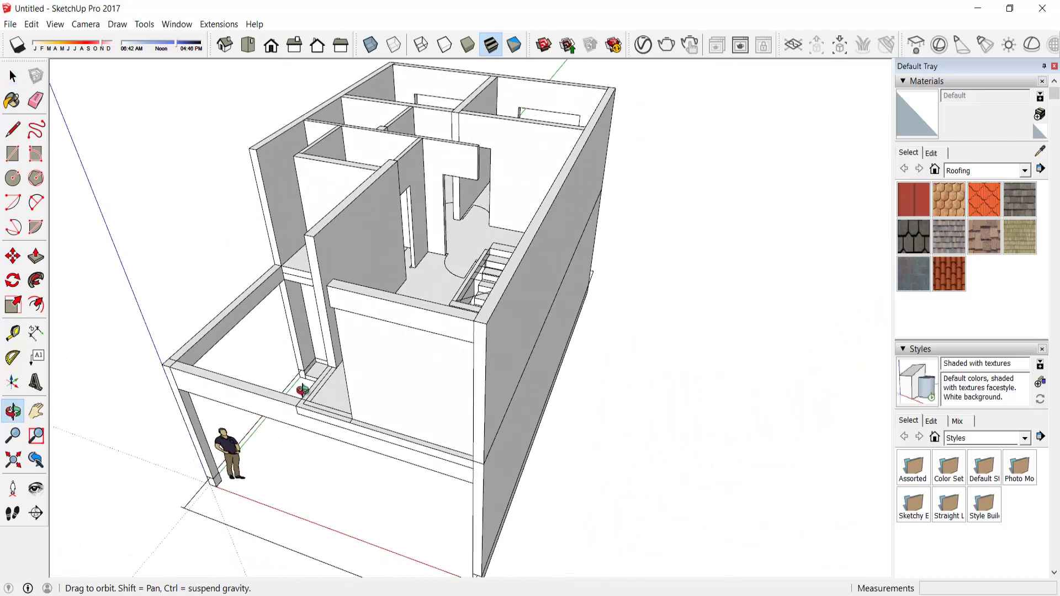
key("space")
scroll(302, 390, "up", 3)
left_click(474, 406)
scroll(420, 469, "up", 2)
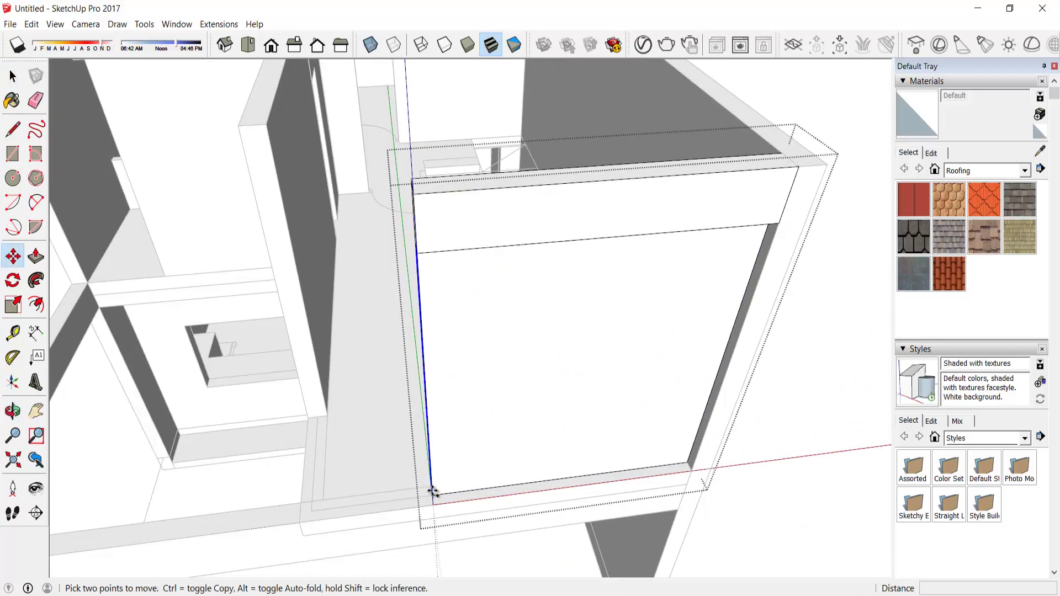
key("p")
left_click(448, 474)
- Draw a rectangle at the wall base and raise it 400 mm into a block
key("space")
middle_click_drag(462, 303, 500, 85)
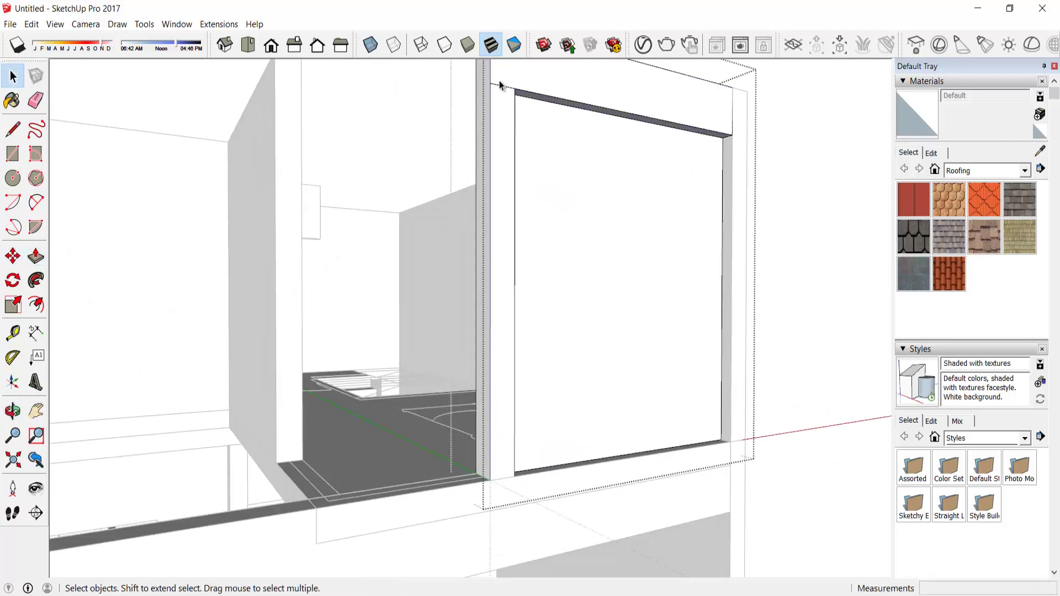
scroll(651, 184, "down", 3)
mouse_move(651, 184)
middle_mouse_down()
mouse_move(525, 230)
mouse_move(542, 294)
middle_mouse_up()
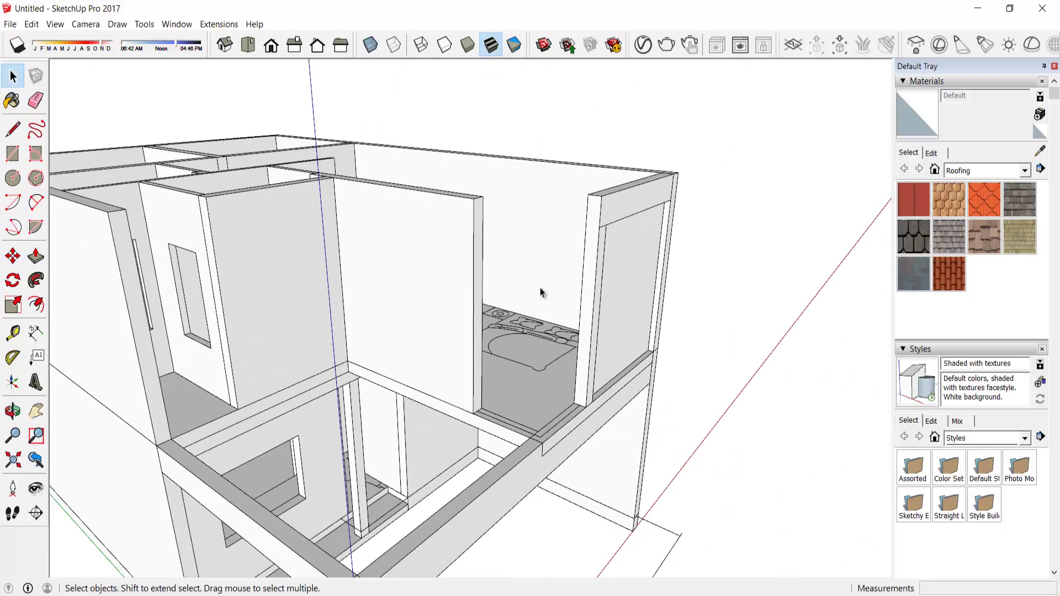
scroll(513, 260, "up", 2)
middle_click_drag(513, 259, 453, 286)
key("r")
left_click(467, 483)
mouse_move(467, 482)
middle_mouse_down()
mouse_move(498, 458)
mouse_move(535, 383)
middle_mouse_up()
key("p")
left_click(516, 428)
key("Return")
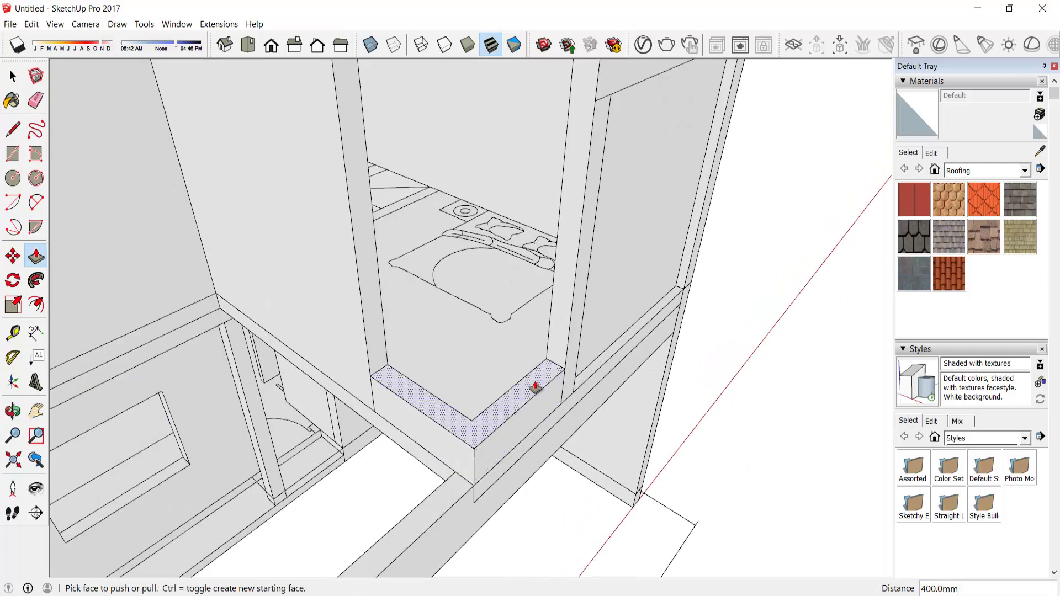
- Copy the 400 mm block onto the tops of the posts around the upper opening
key("space")
key("m")
left_click(555, 359, "ctrl")
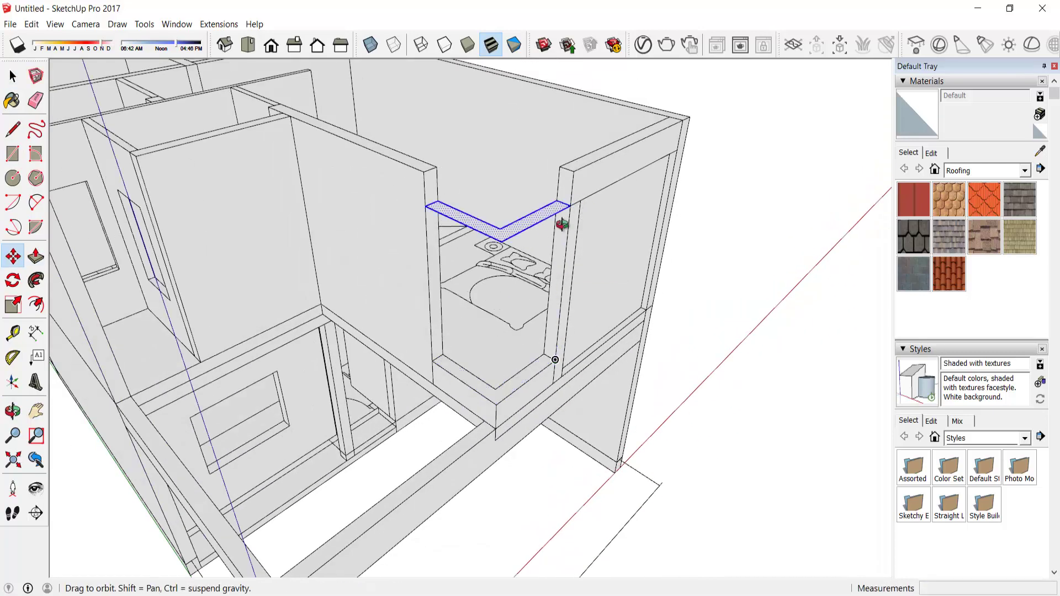
middle_click_drag(561, 224, 568, 185)
left_click(568, 185)
- Make the two frame blocks into one group
key("p")
right_click(514, 405)
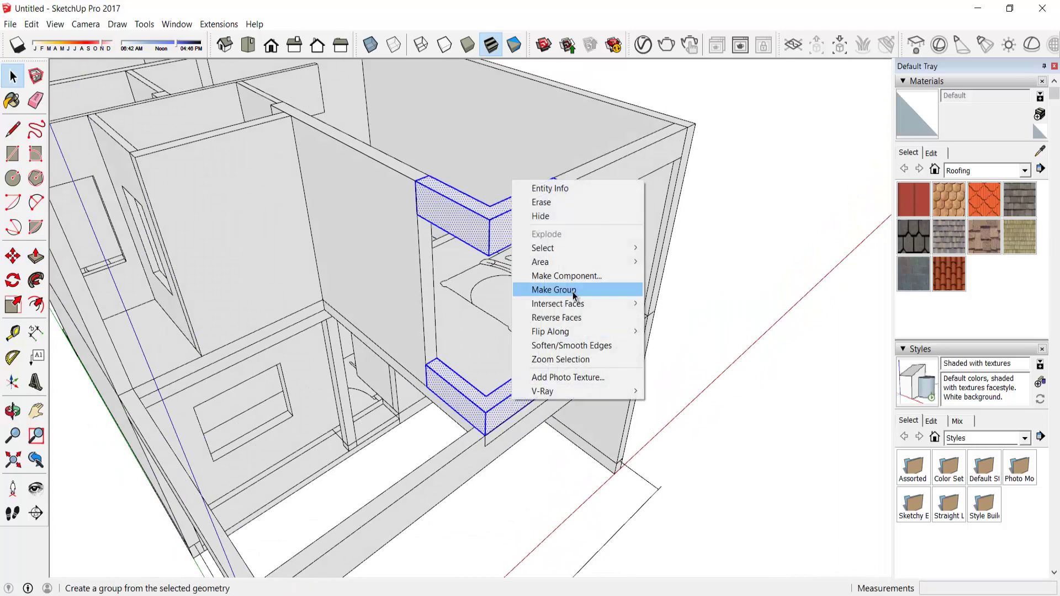
left_click(552, 287)
mouse_move(552, 287)
middle_mouse_down()
mouse_move(478, 99)
mouse_move(535, 208)
mouse_move(480, 421)
mouse_move(497, 279)
mouse_move(415, 287)
mouse_move(263, 220)
mouse_move(343, 277)
mouse_move(500, 214)
middle_mouse_up()
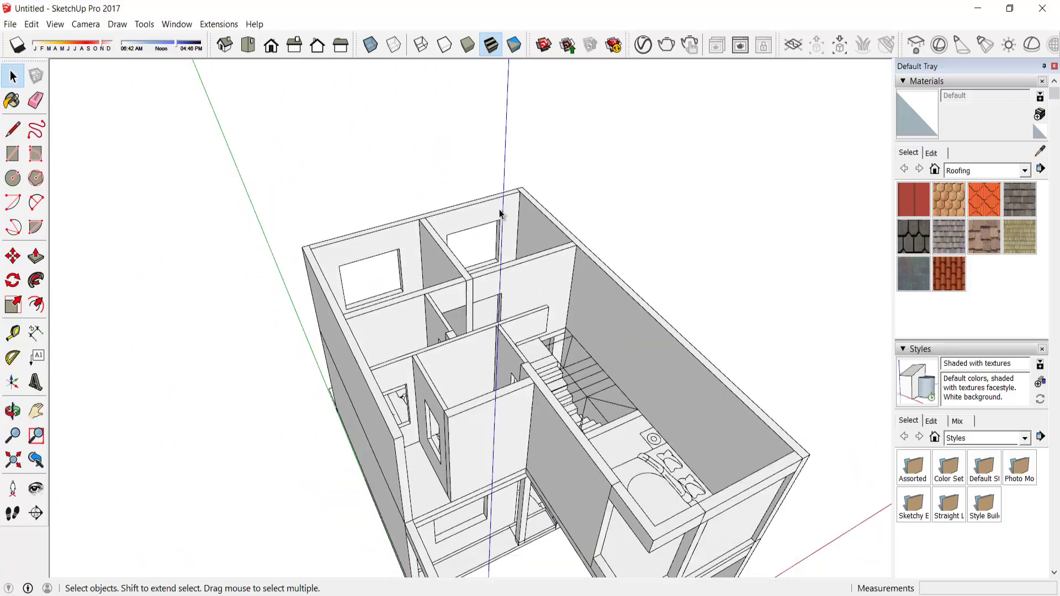
- Draw roof rectangles between upper wall-top corners, covering 11200 × 3900 mm
left_click(521, 187)
scroll(609, 347, "up", 2)
left_click(629, 547)
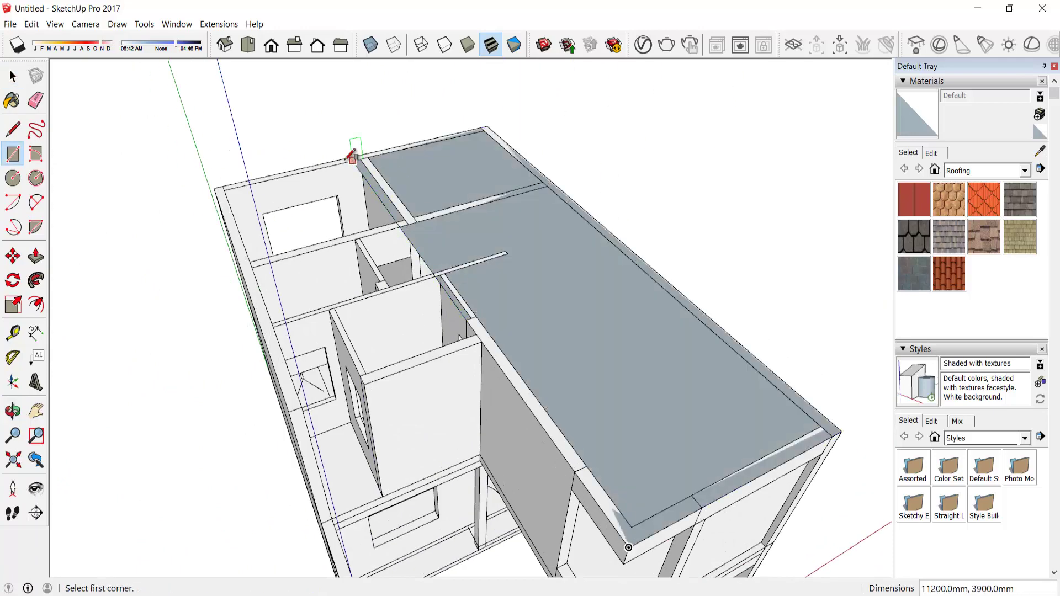
left_click(215, 185)
scroll(466, 307, "up", 2)
left_click(466, 308)
middle_click_drag(343, 324, 328, 321)
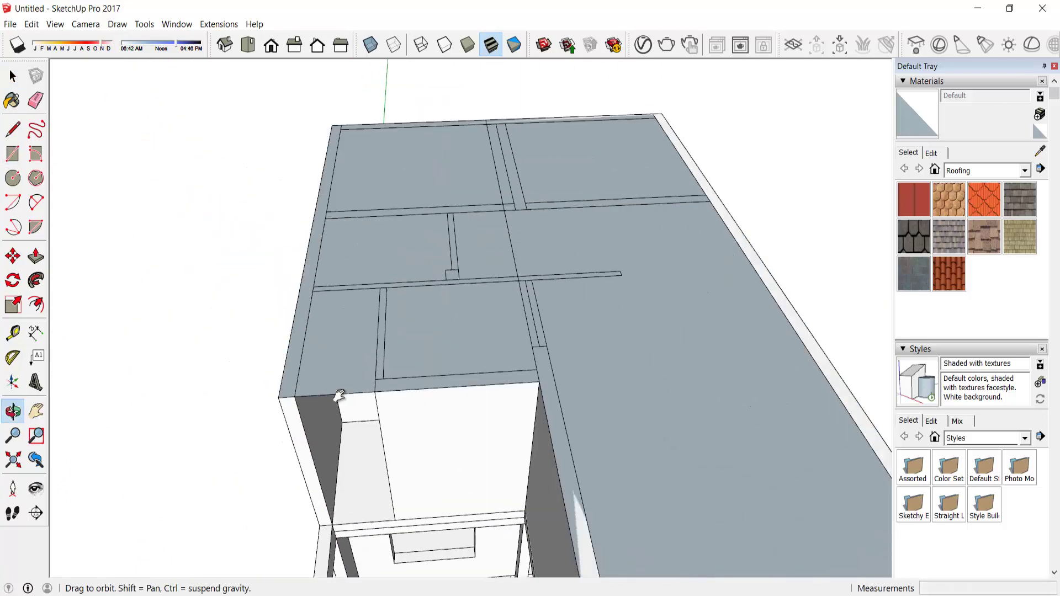
left_click(420, 448)
- Select the new roof face and begin raising it upward with Push/Pull
key("space")
left_click(380, 424)
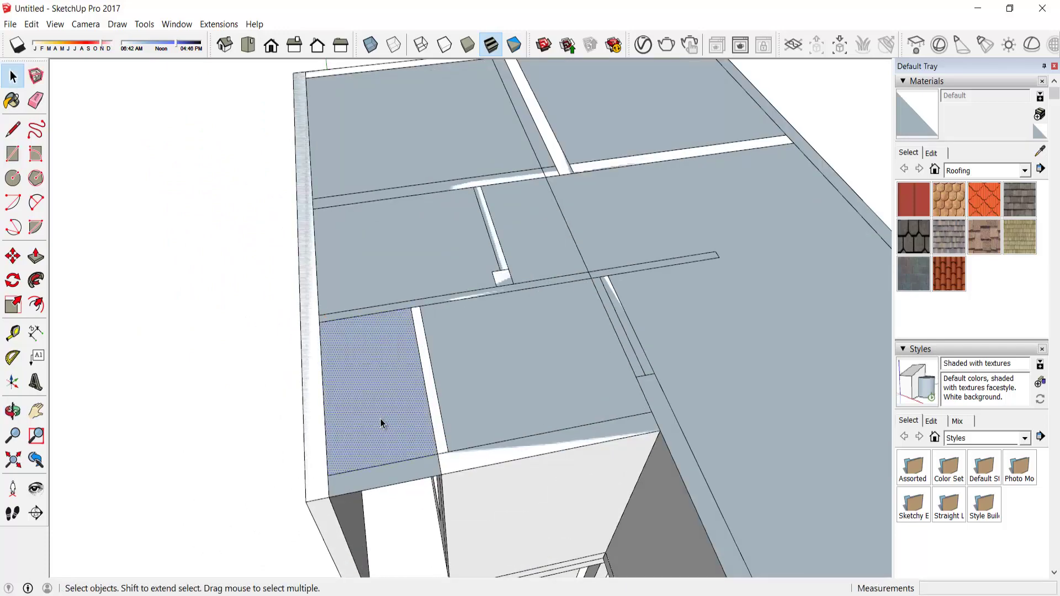
scroll(380, 424, "down", 3)
key("p")
key("space")
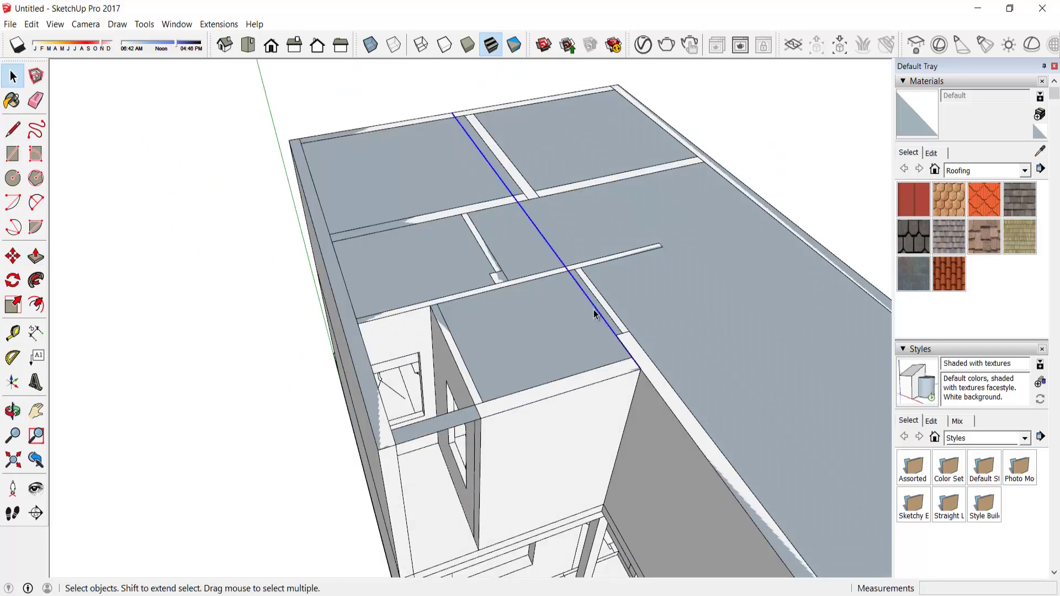
left_click(551, 326)
- Finish the roof slab at 200 mm thick and make it a group
key("Return")
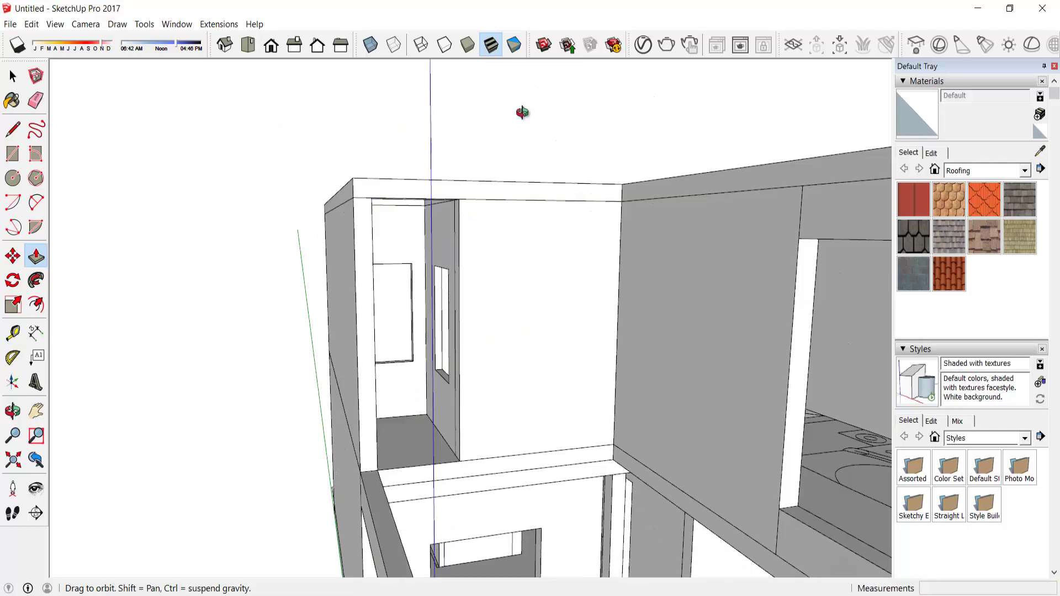
mouse_move(545, 312)
middle_mouse_down()
mouse_move(450, 237)
mouse_move(561, 158)
middle_mouse_up()
key("space")
right_click(550, 118)
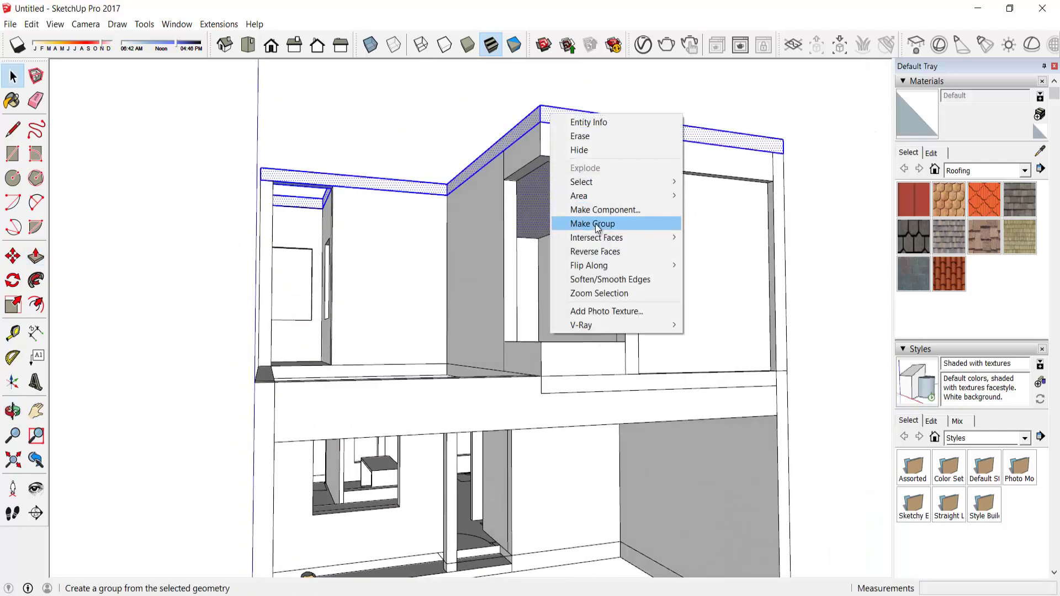
left_click(574, 215)
scroll(439, 168, "down", 5)
- Edit the upper front wall group and offset a frame outline of 4 on its face
mouse_move(439, 168)
middle_mouse_down()
mouse_move(320, 246)
mouse_move(601, 334)
middle_mouse_up()
scroll(436, 279, "up", 5)
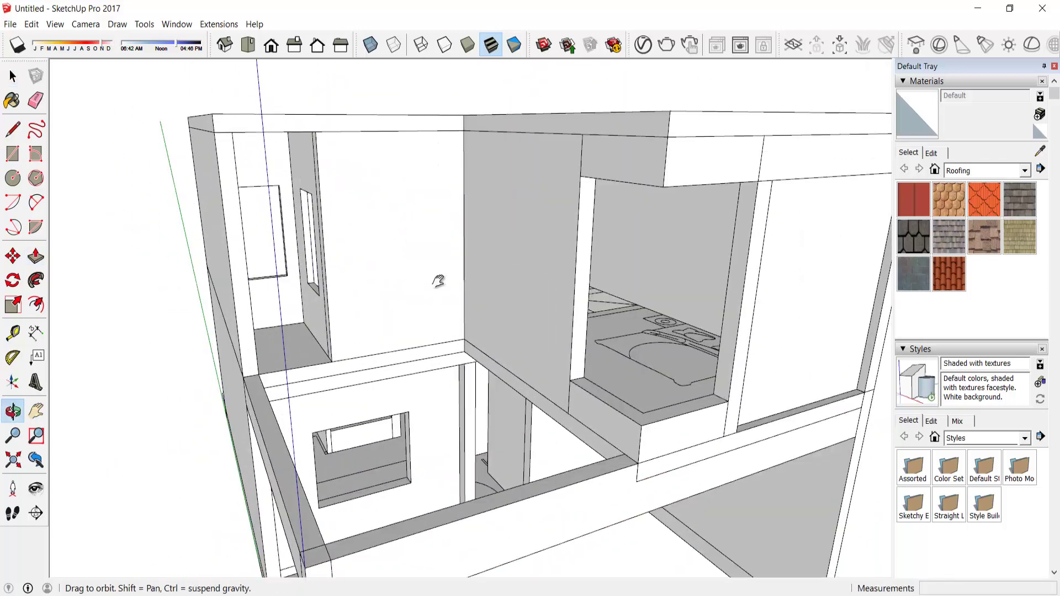
scroll(386, 277, "up", 3)
mouse_move(386, 276)
middle_mouse_down()
mouse_move(516, 239)
mouse_move(364, 278)
mouse_move(374, 359)
middle_mouse_up()
double_click(375, 358)
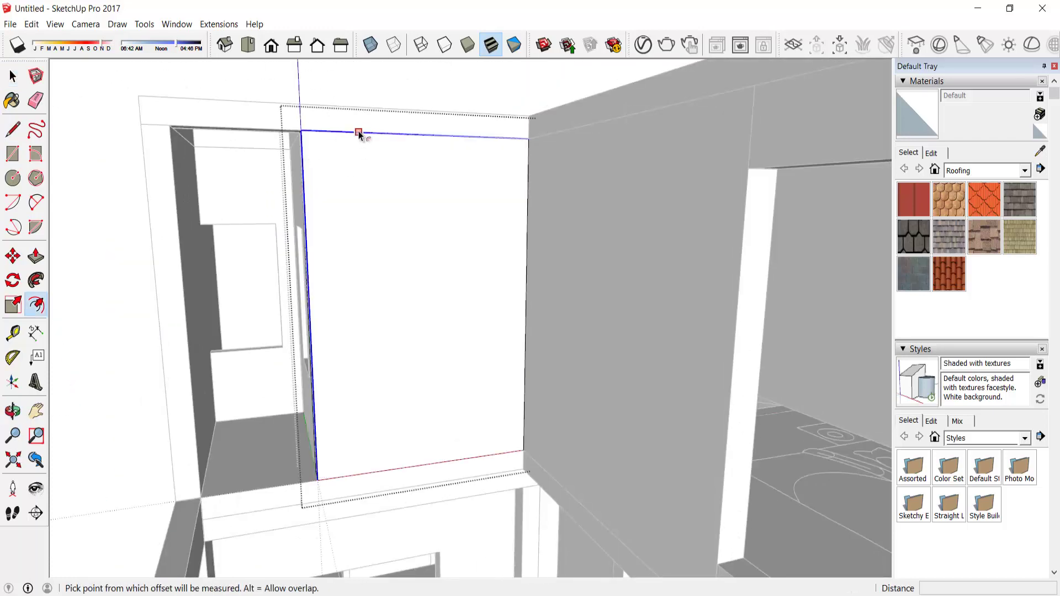
key("space")
type("4")
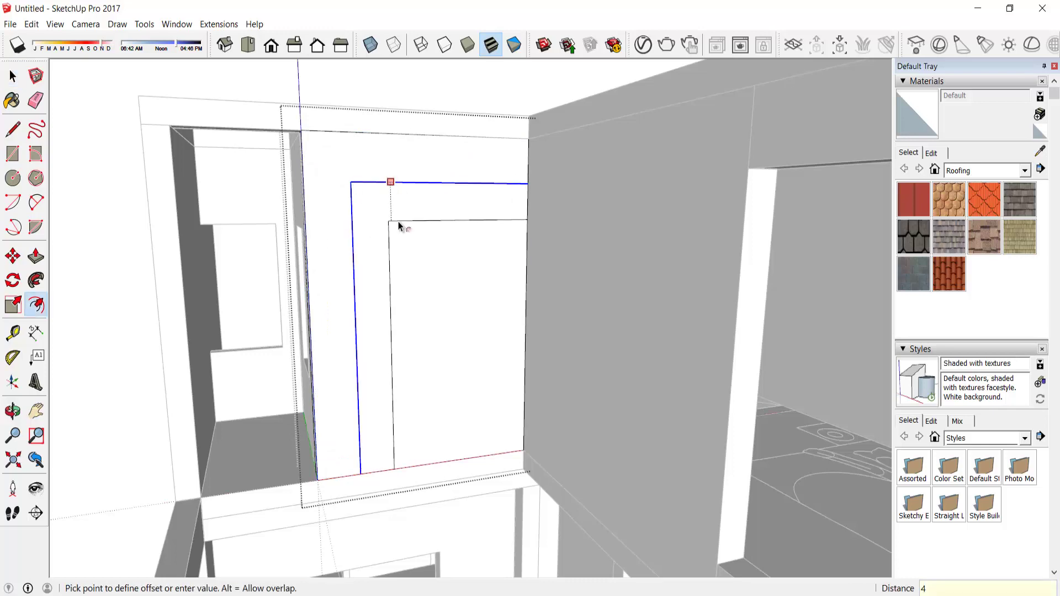
key("Return")
mouse_move(399, 221)
middle_mouse_down()
mouse_move(424, 308)
mouse_move(580, 247)
mouse_move(467, 272)
mouse_move(602, 237)
mouse_move(456, 267)
middle_mouse_up()
key("space")
key("Return")
key("space")
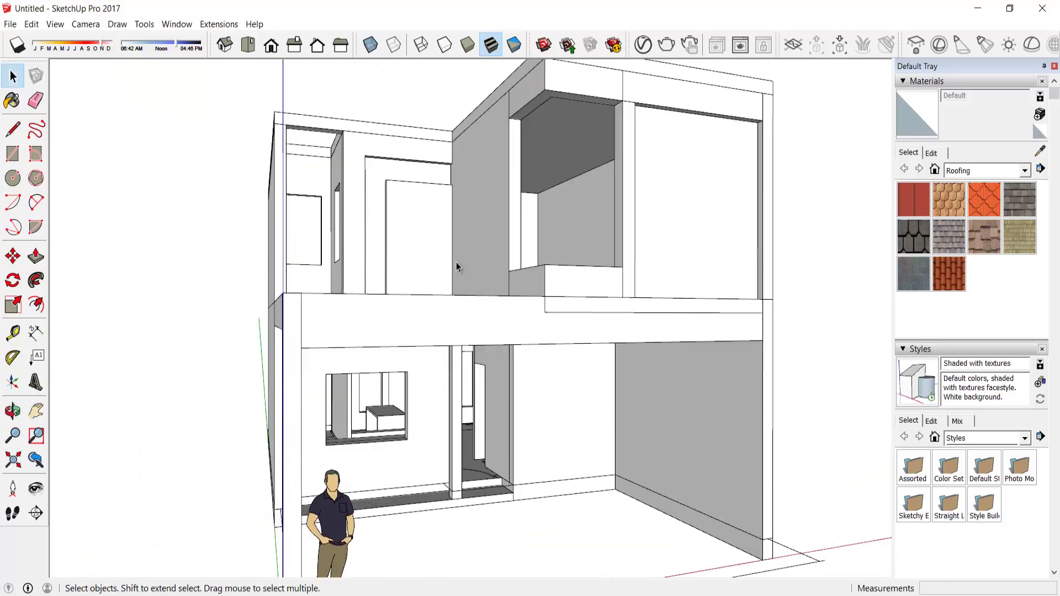
- Offset a 400 facade frame on the upper-floor wall face
scroll(703, 237, "down", 3)
middle_click_drag(703, 237, 551, 232)
scroll(642, 328, "up", 4)
middle_click_drag(642, 327, 620, 198)
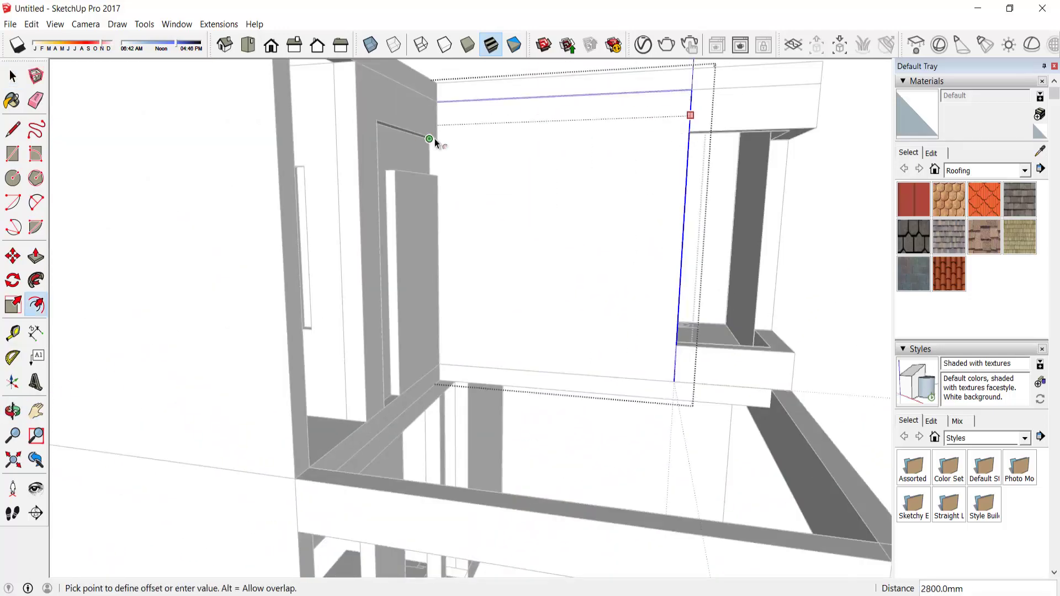
key("Return")
key("space")
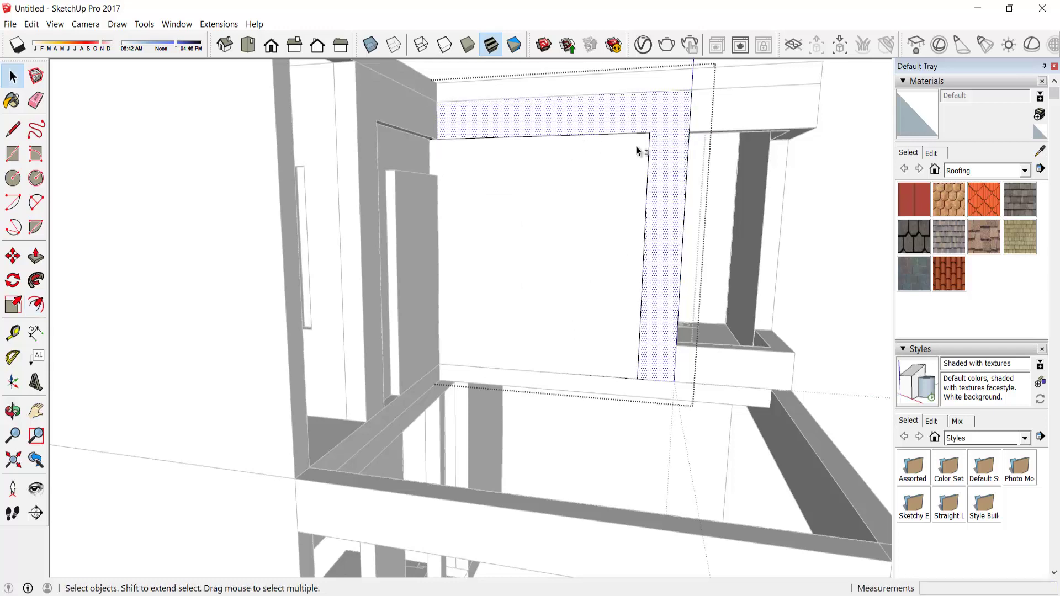
left_click(627, 137)
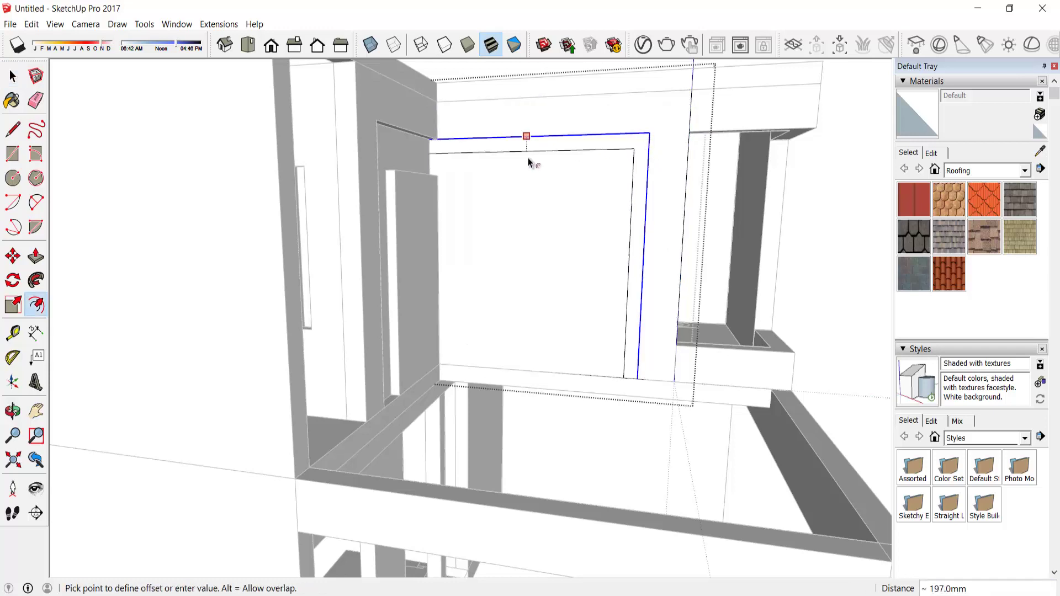
scroll(439, 180, "up", 5)
- Add dividing lines and extrude the L-shaped frame outward from the wall
key("l")
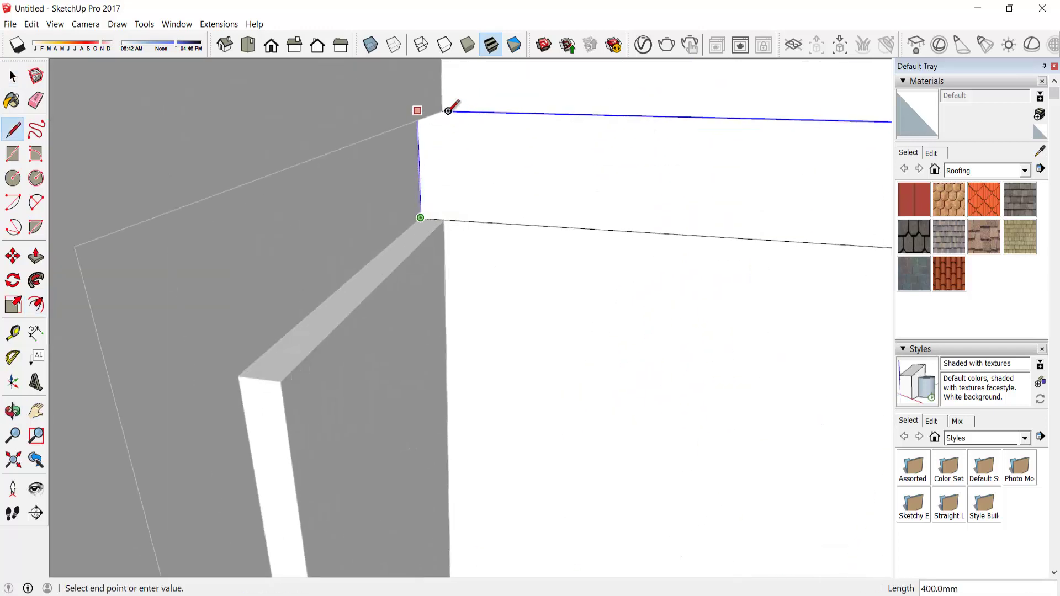
scroll(444, 109, "down", 5)
scroll(556, 173, "down", 2)
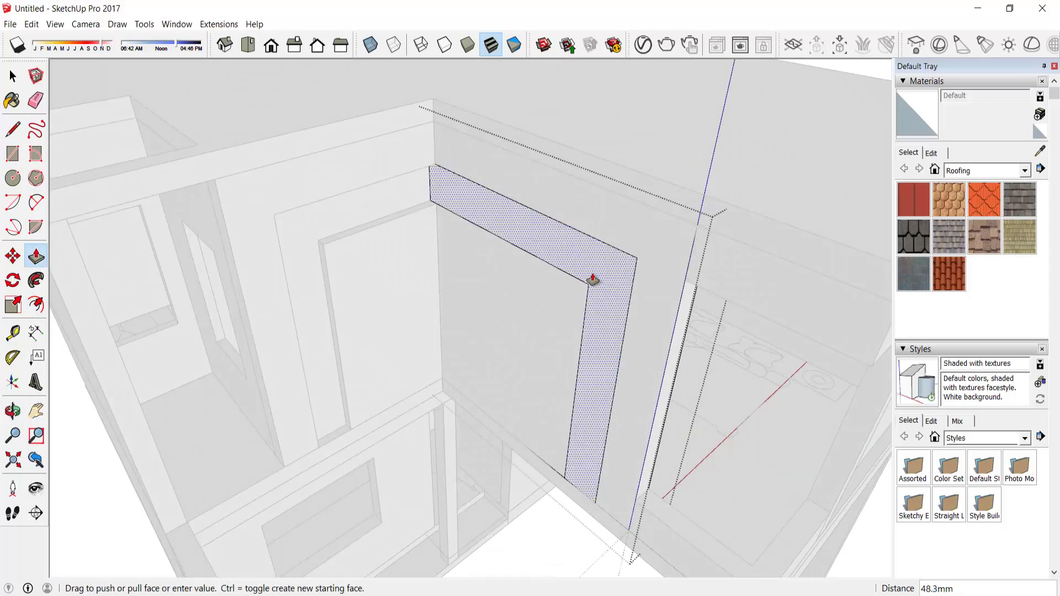
mouse_move(619, 300)
middle_mouse_down()
mouse_move(551, 78)
mouse_move(589, 95)
middle_mouse_up()
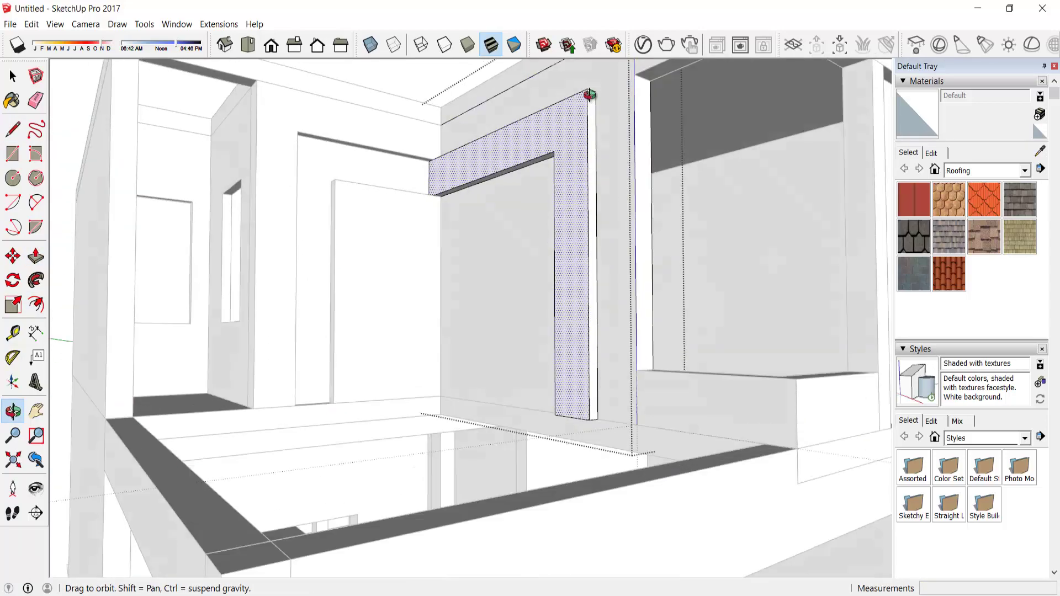
scroll(501, 218, "down", 5)
key("space")
- Orbit around the finished textured 7x13m house to present it
mouse_move(501, 217)
middle_mouse_down()
mouse_move(706, 210)
mouse_move(631, 165)
mouse_move(632, 343)
middle_mouse_up()
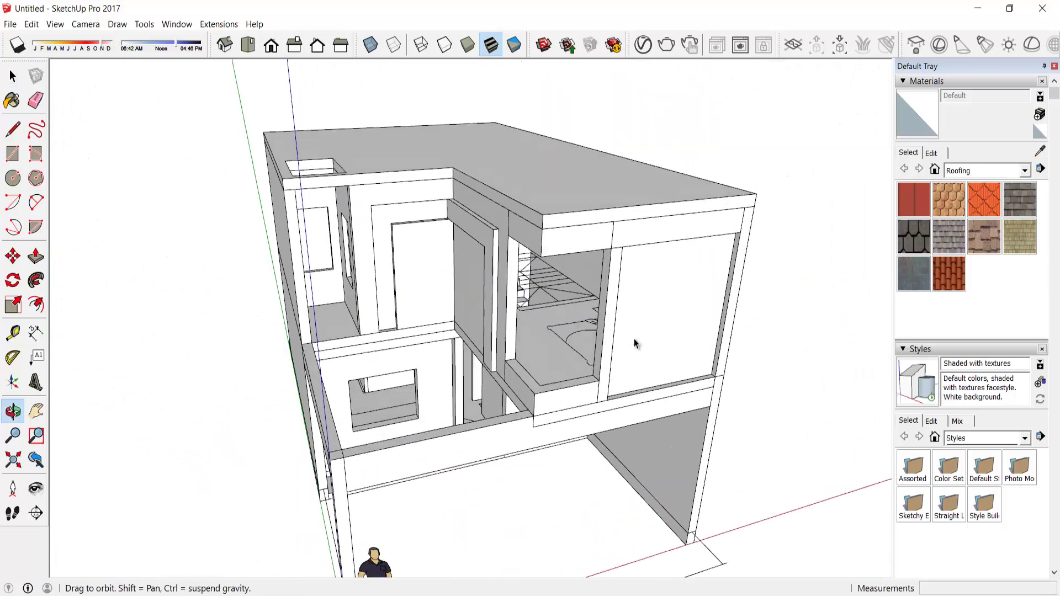
scroll(489, 260, "up", 3)
mouse_move(489, 260)
middle_mouse_down()
mouse_move(583, 421)
mouse_move(587, 315)
mouse_move(325, 296)
mouse_move(527, 198)
mouse_move(378, 244)
middle_mouse_up()
scroll(590, 314, "up", 3)
scroll(324, 296, "down", 3)
scroll(483, 173, "up", 3)
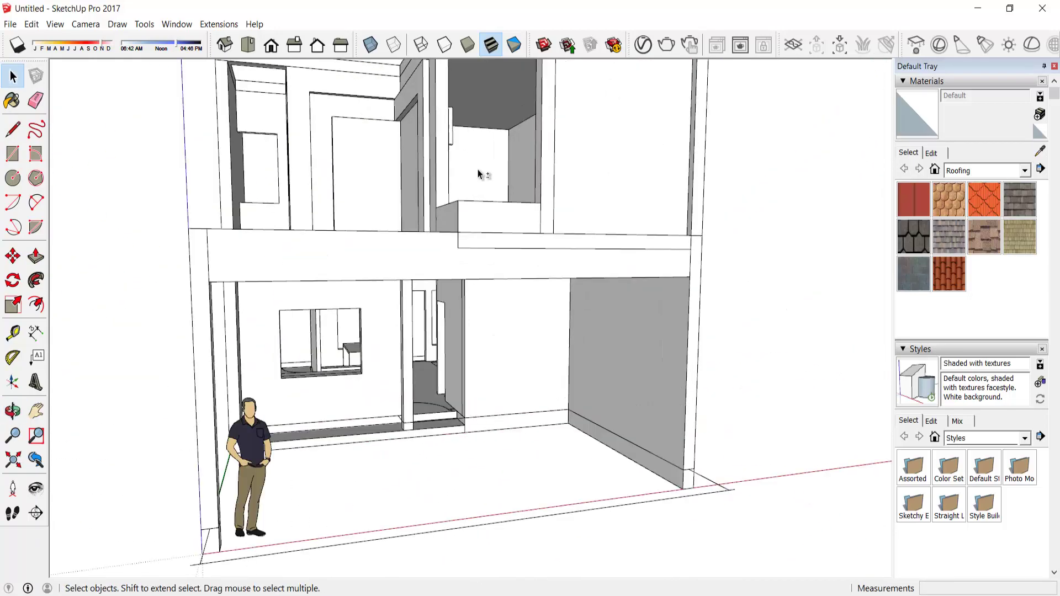
middle_click_drag(482, 173, 492, 173)
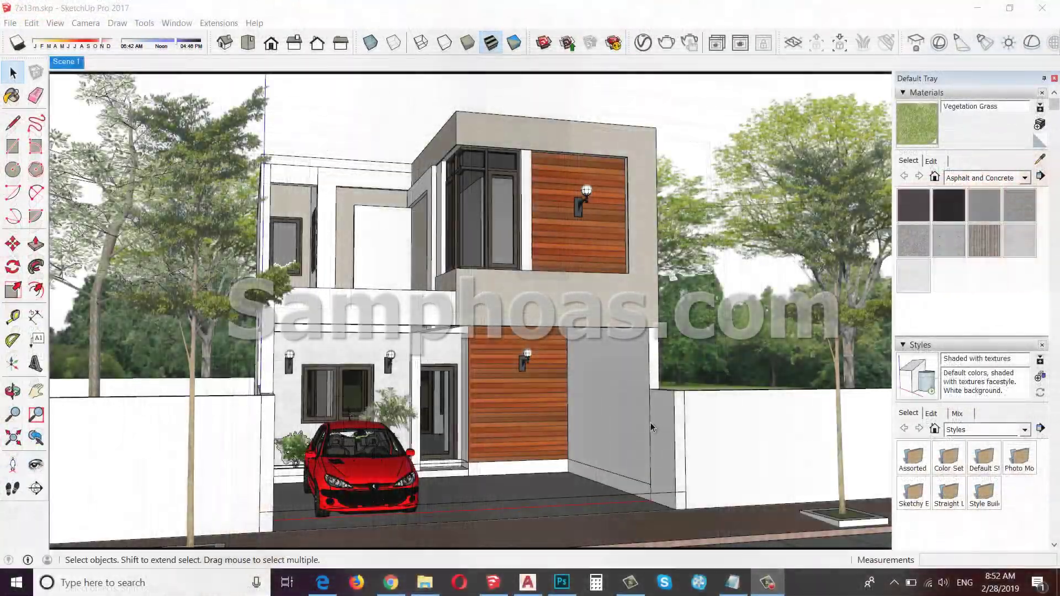
mouse_move(651, 422)
middle_mouse_down()
mouse_move(746, 417)
mouse_move(748, 441)
mouse_move(682, 522)
mouse_move(490, 444)
mouse_move(442, 403)
mouse_move(611, 301)
middle_mouse_up()
scroll(770, 413, "up", 2)
scroll(386, 331, "up", 3)
key("space")
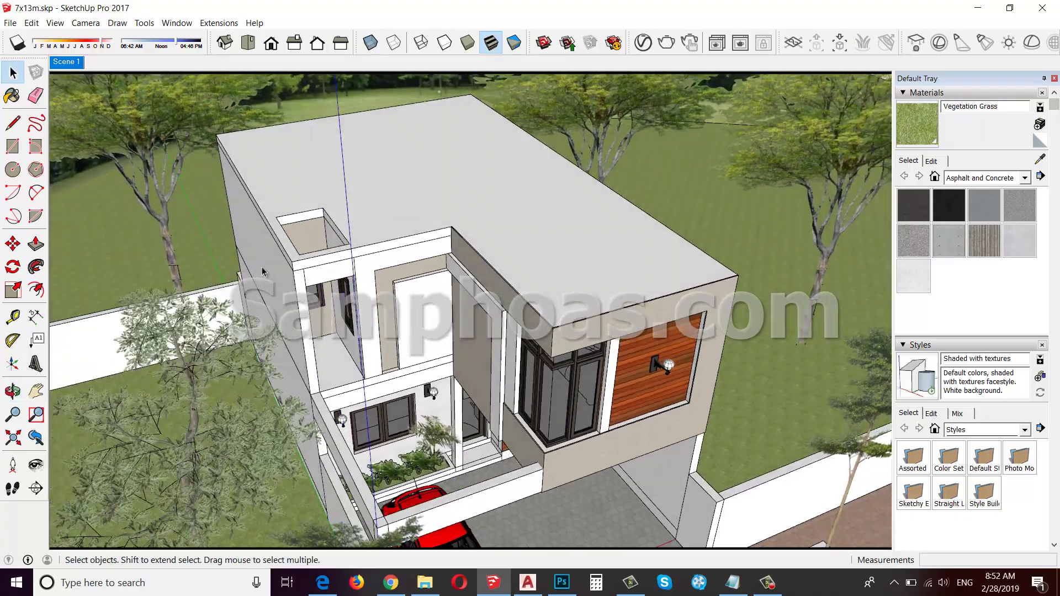
scroll(365, 353, "up", 3)
scroll(360, 356, "up", 3)
middle_click_drag(360, 356, 725, 342)
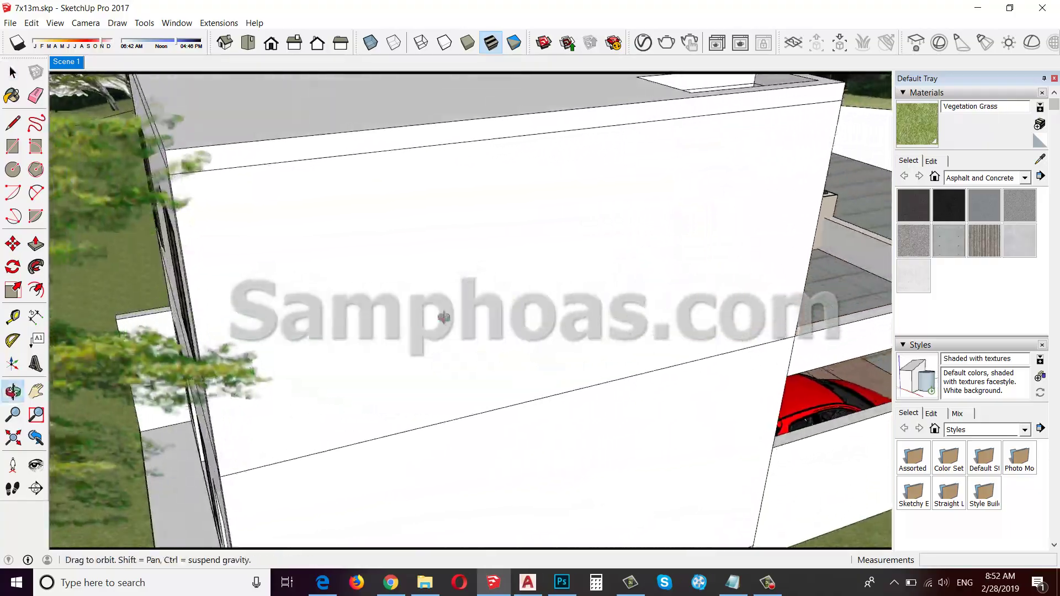
middle_click_drag(444, 317, 593, 197)
scroll(593, 197, "down", 3)
scroll(517, 246, "down", 3)
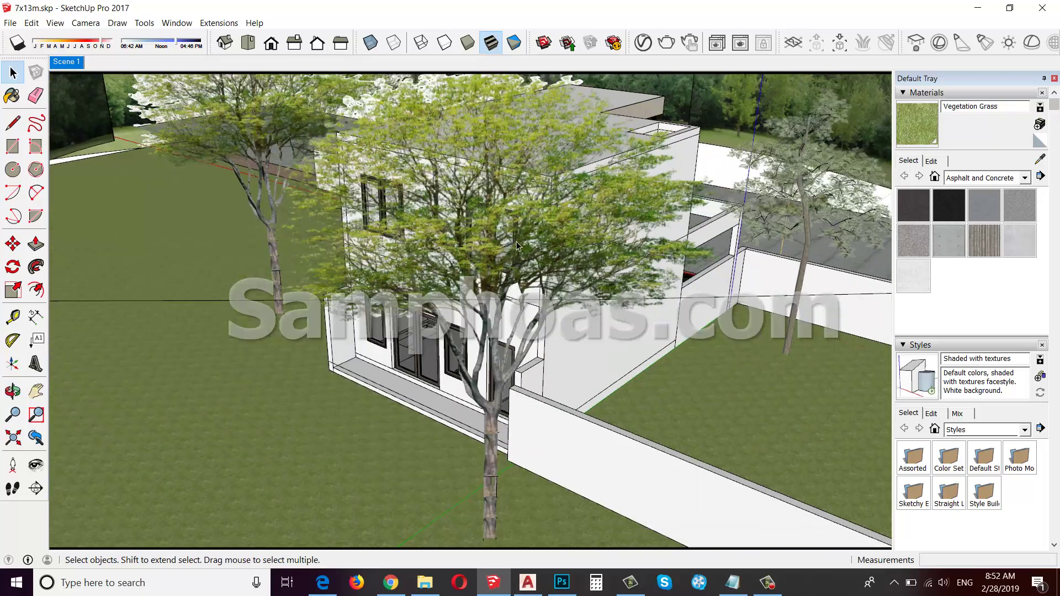
middle_click_drag(518, 246, 395, 345)
scroll(395, 345, "up", 2)
scroll(395, 345, "up", 2)
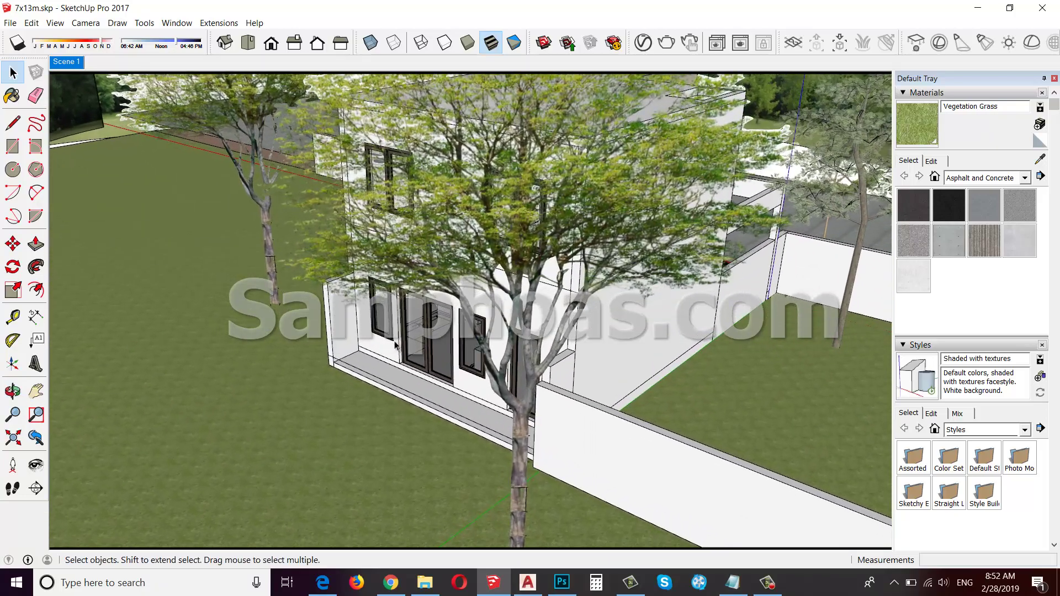
scroll(395, 345, "up", 2)
scroll(410, 345, "up", 2)
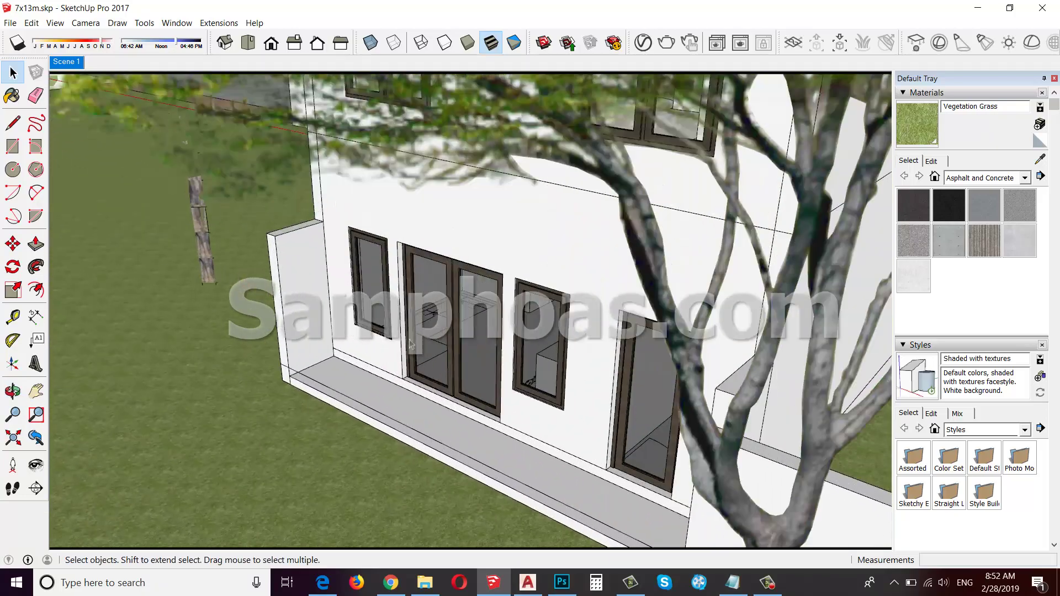
middle_click_drag(411, 345, 638, 326)
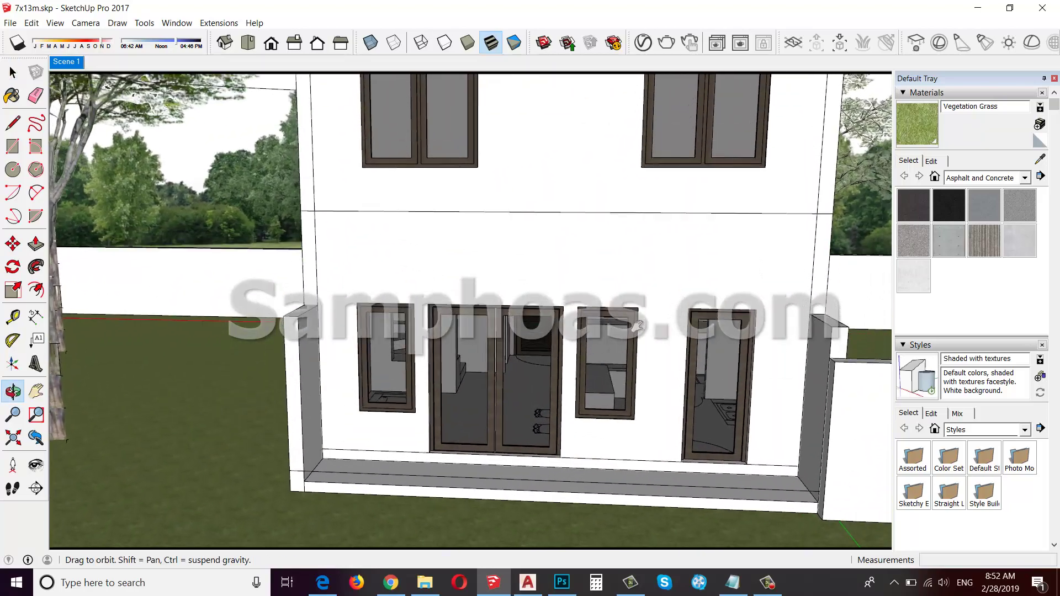
scroll(589, 277, "down", 2)
mouse_move(590, 277)
middle_mouse_down()
mouse_move(638, 248)
mouse_move(669, 267)
mouse_move(627, 298)
mouse_move(610, 185)
middle_mouse_up()
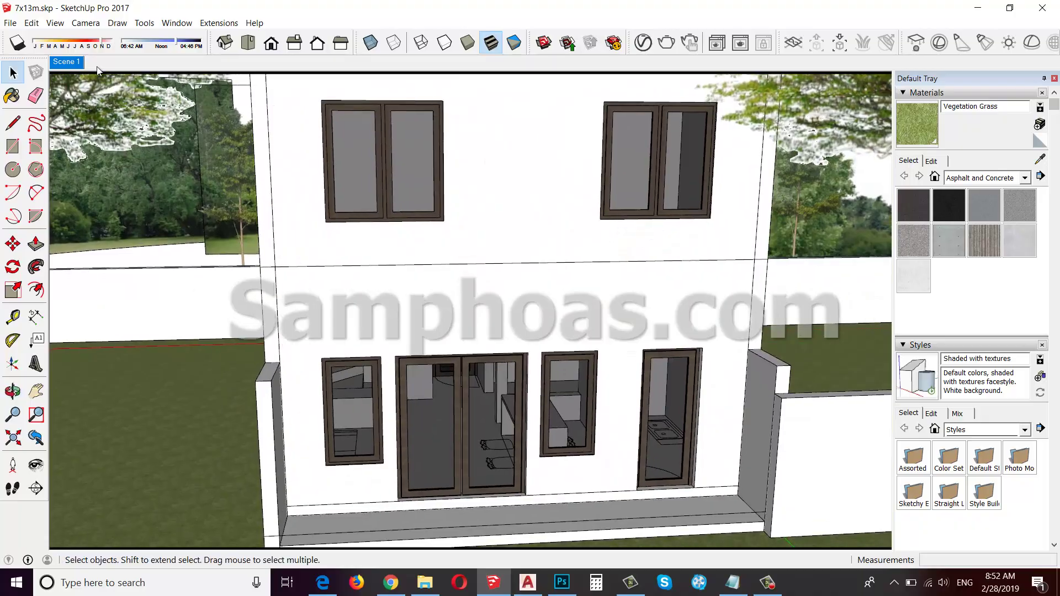
left_click(61, 64)
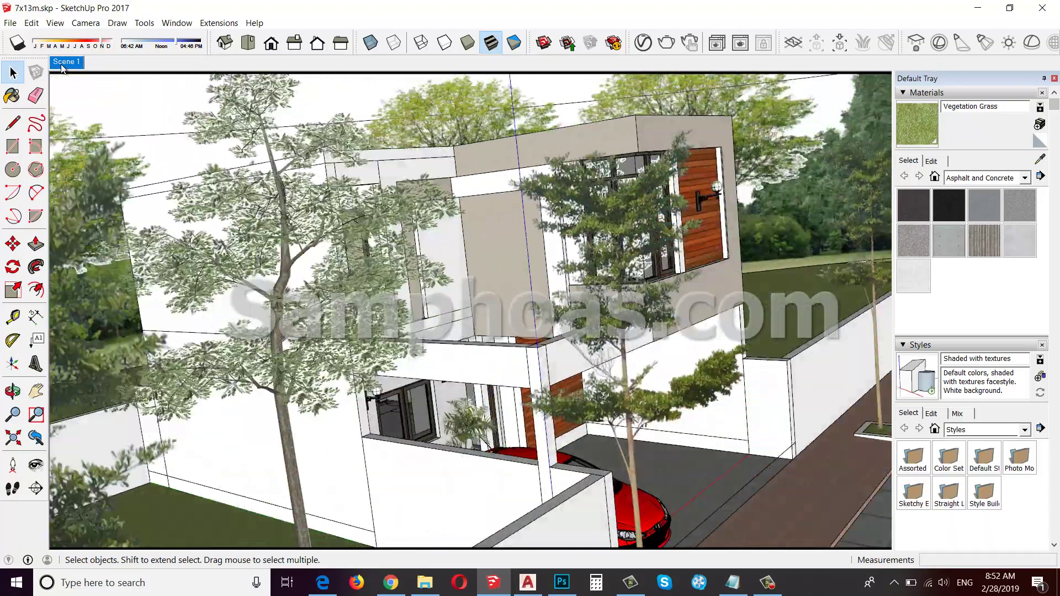